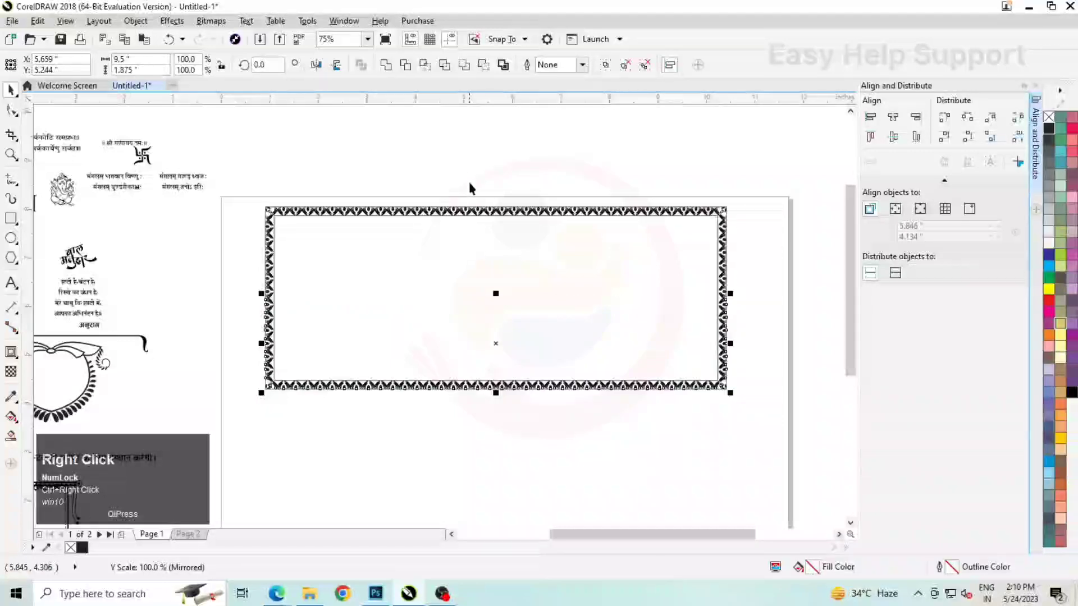
pyautogui.click(470, 180)
pyautogui.scroll(1, 438, 311)
pyautogui.click(462, 276)
pyautogui.scroll(-2, 462, 276)
pyautogui.click(441, 206)
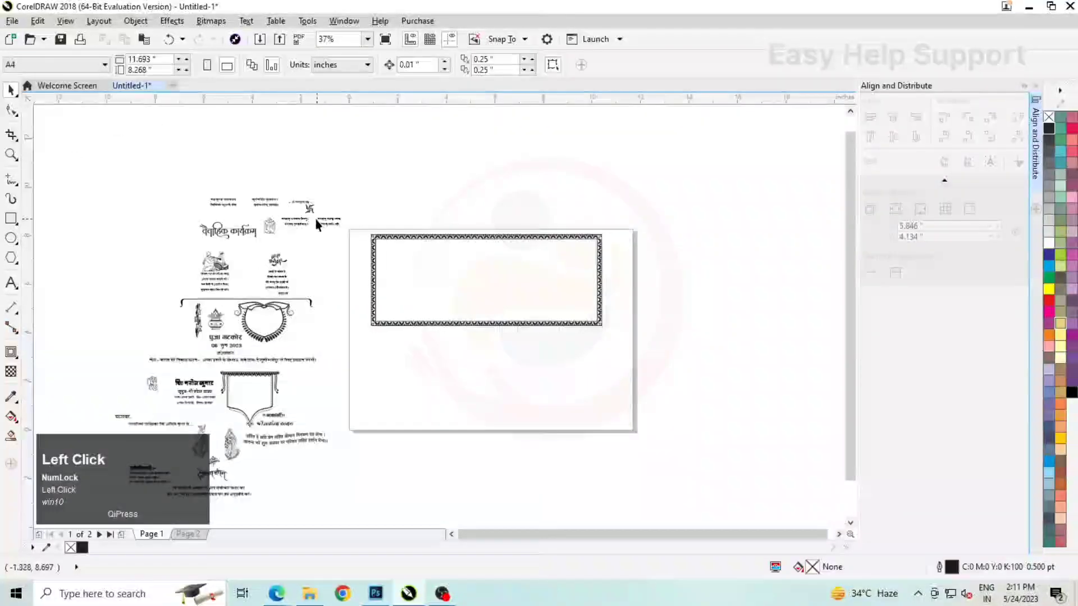
# Group the nine text objects of the वक्रतुण्ड महाकाय verse beside the page
pyautogui.scroll(1, 315, 217)
pyautogui.click(135, 182)
pyautogui.click(82, 165)
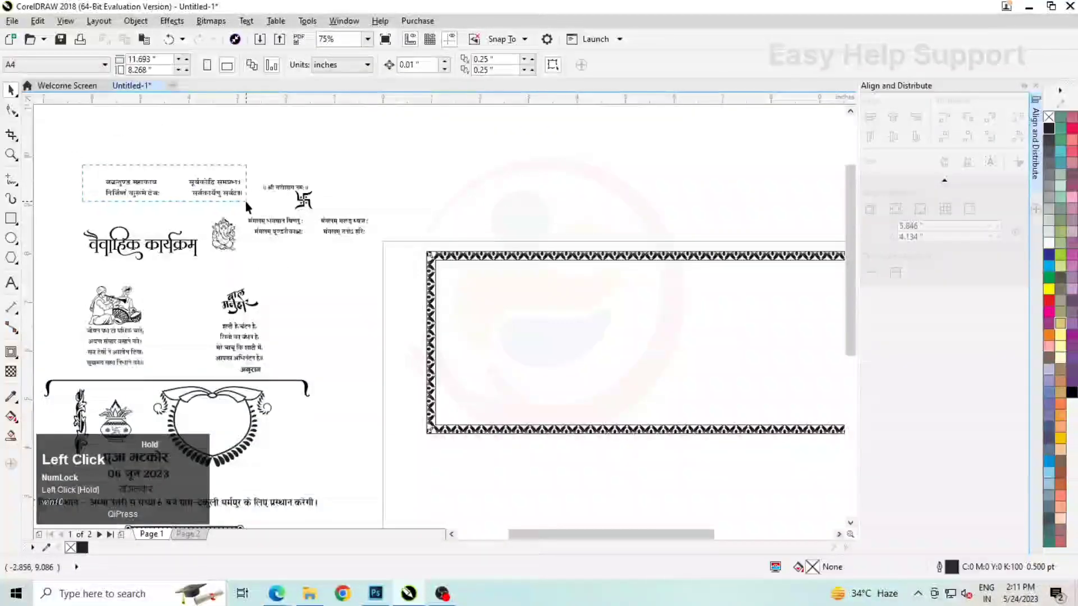
pyautogui.moveTo(246, 203); pyautogui.dragTo(249, 202)
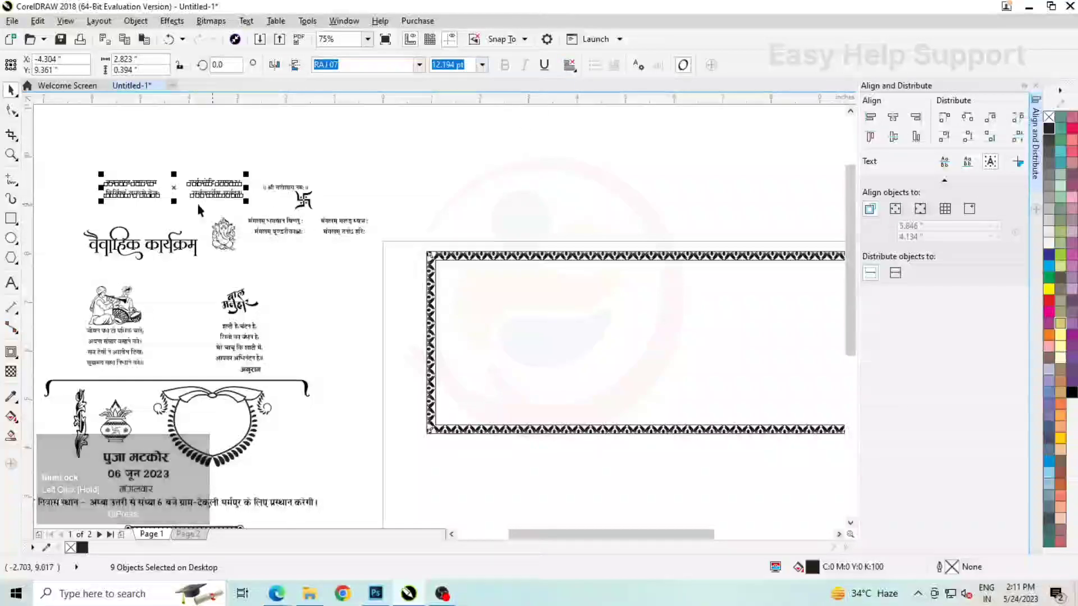
pyautogui.click(136, 21)
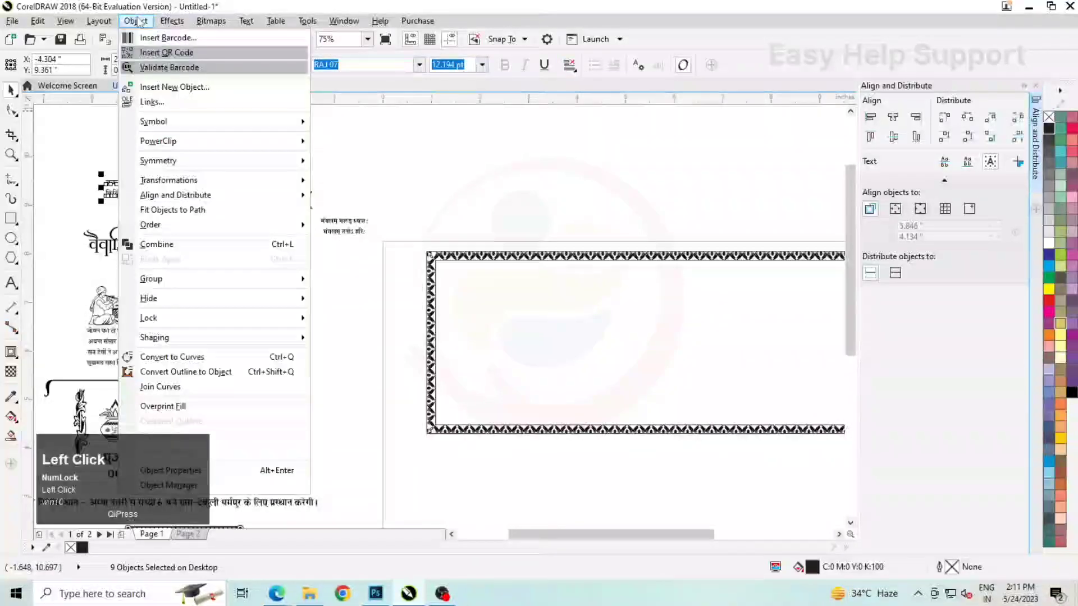
pyautogui.moveTo(169, 279)
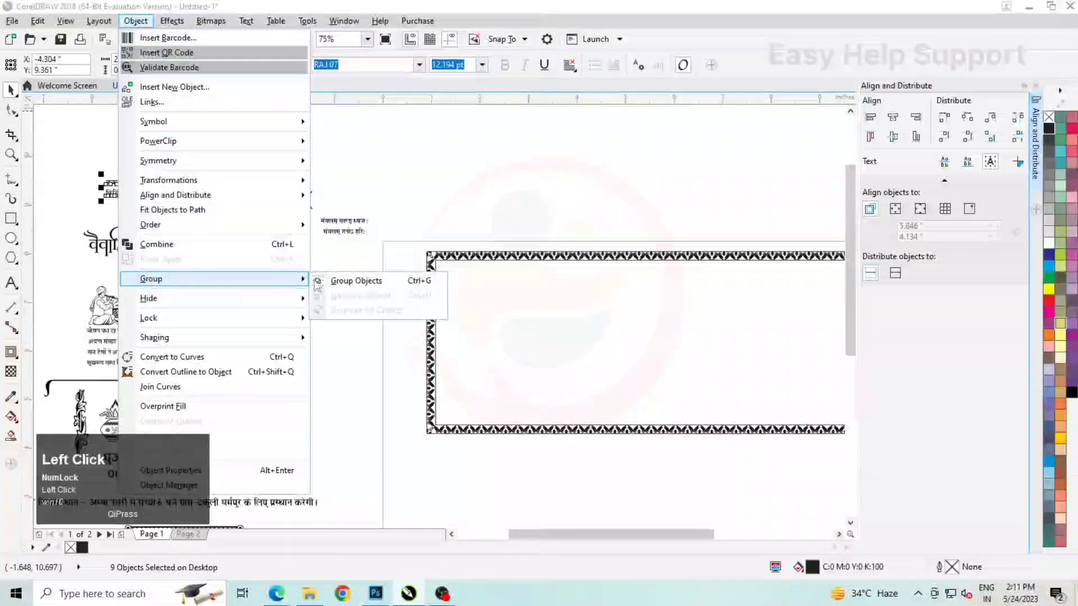
pyautogui.click(377, 285)
# Place the grouped वक्रतुण्ड महाकाय verse in the upper-left corner inside the border and enlarge it to about 2.955" wide
pyautogui.moveTo(200, 184); pyautogui.dragTo(539, 274)
pyautogui.scroll(4, 539, 275)
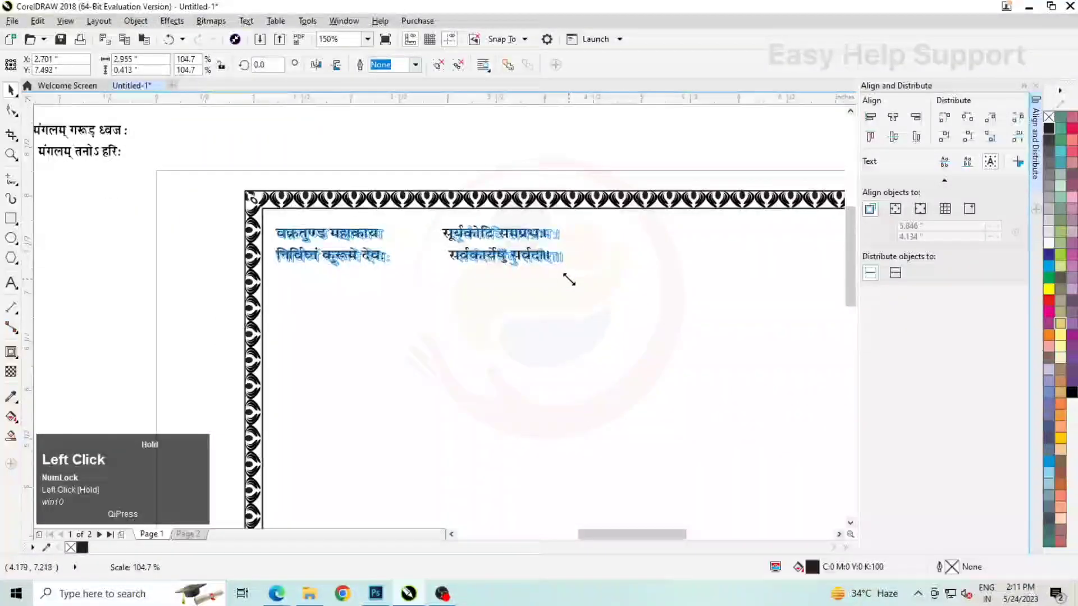
pyautogui.moveTo(492, 247); pyautogui.dragTo(484, 247)
pyautogui.scroll(-2, 484, 249)
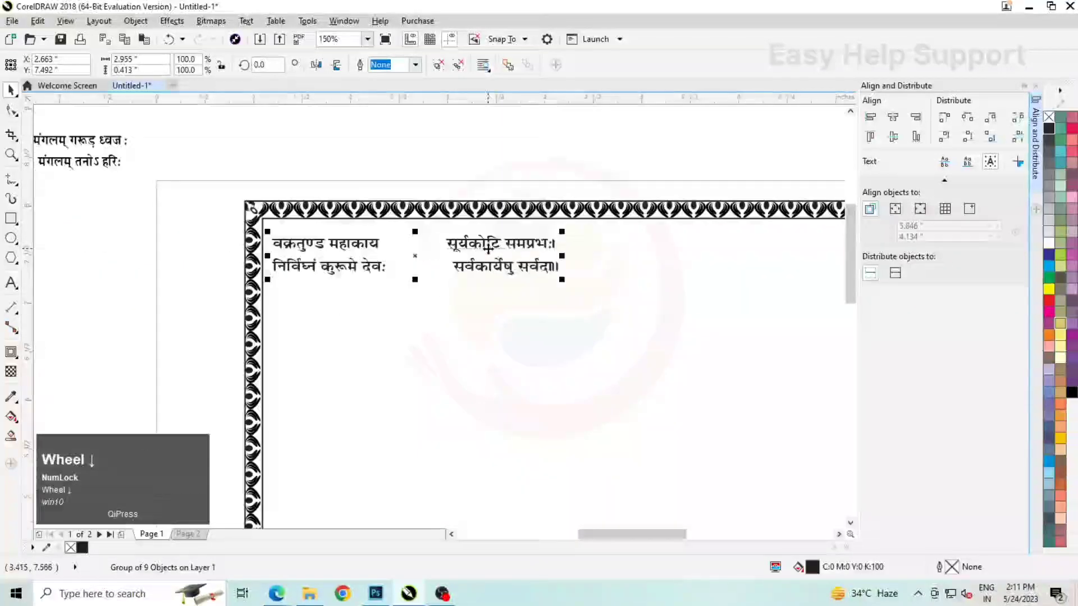
# Place the Ganesha drawing in the gap between the two halves of the वक्रतुण्ड महाकाय verse
pyautogui.click(330, 175)
pyautogui.moveTo(161, 208); pyautogui.dragTo(391, 294)
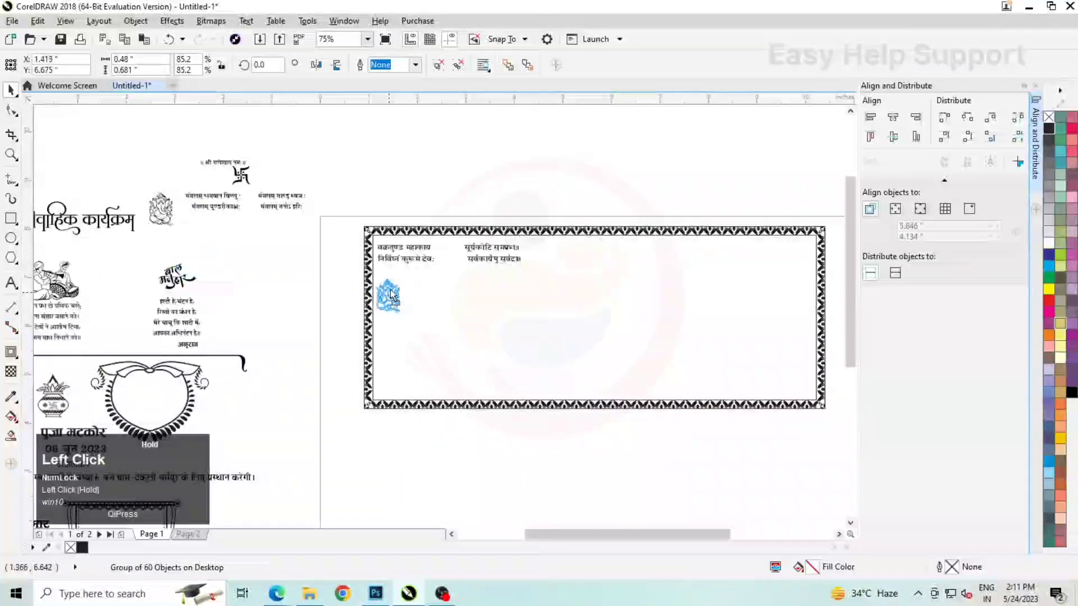
pyautogui.moveTo(451, 259); pyautogui.dragTo(451, 258)
pyautogui.scroll(2, 451, 259)
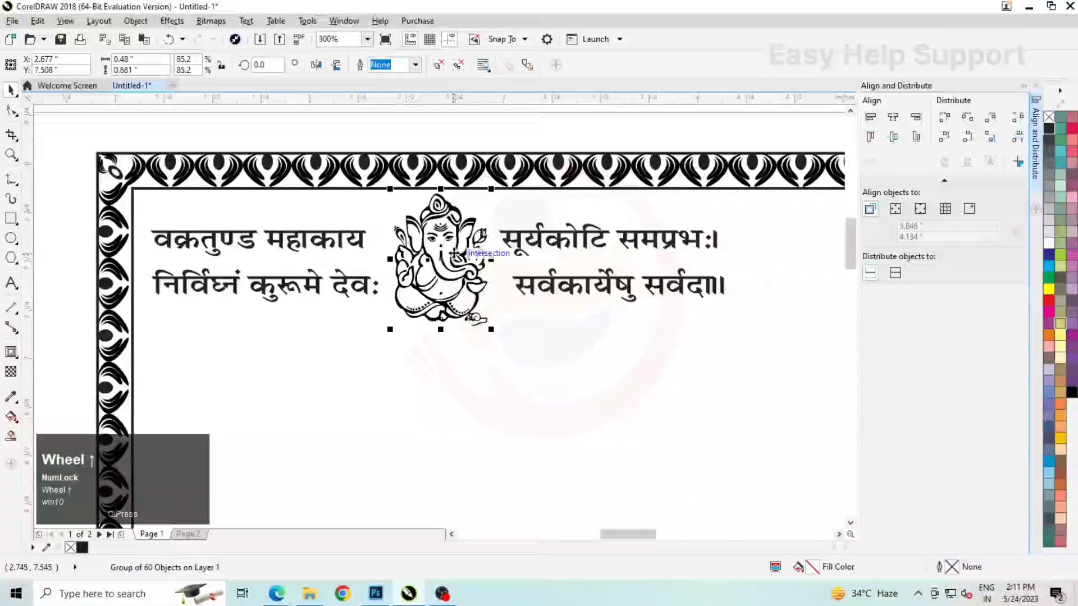
pyautogui.moveTo(387, 304); pyautogui.dragTo(385, 302)
pyautogui.scroll(-1, 374, 274)
pyautogui.scroll(-2, 374, 274)
# Place the मंगलम् भगवान विष्णु verse in the upper-right corner inside the border and enlarge it slightly
pyautogui.click(345, 260)
pyautogui.scroll(1, 346, 260)
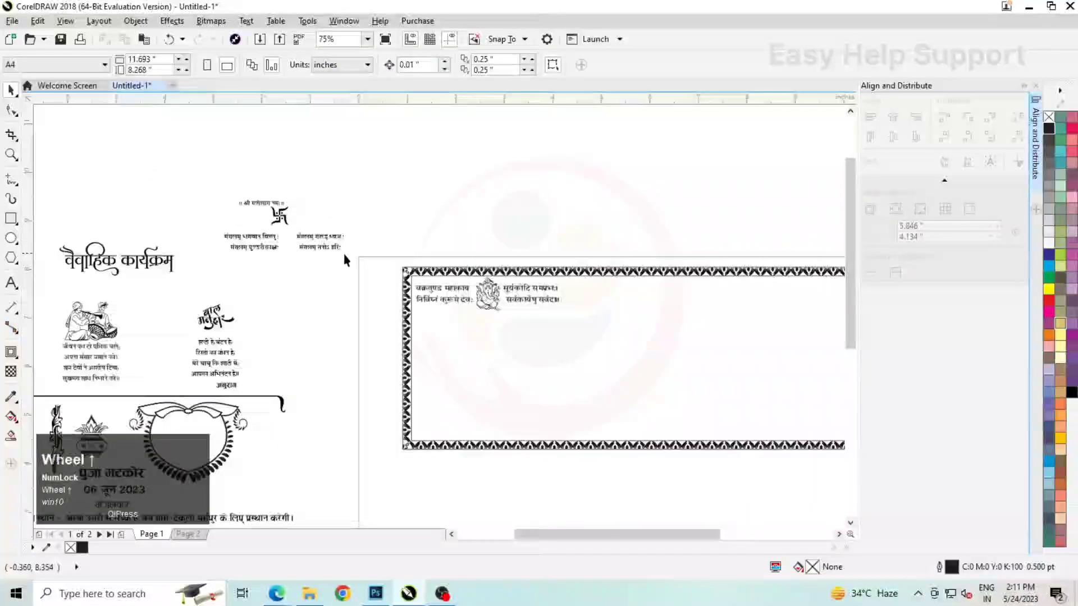
pyautogui.click(271, 247)
pyautogui.scroll(-1, 272, 247)
pyautogui.moveTo(272, 247); pyautogui.dragTo(550, 270)
pyautogui.scroll(5, 551, 270)
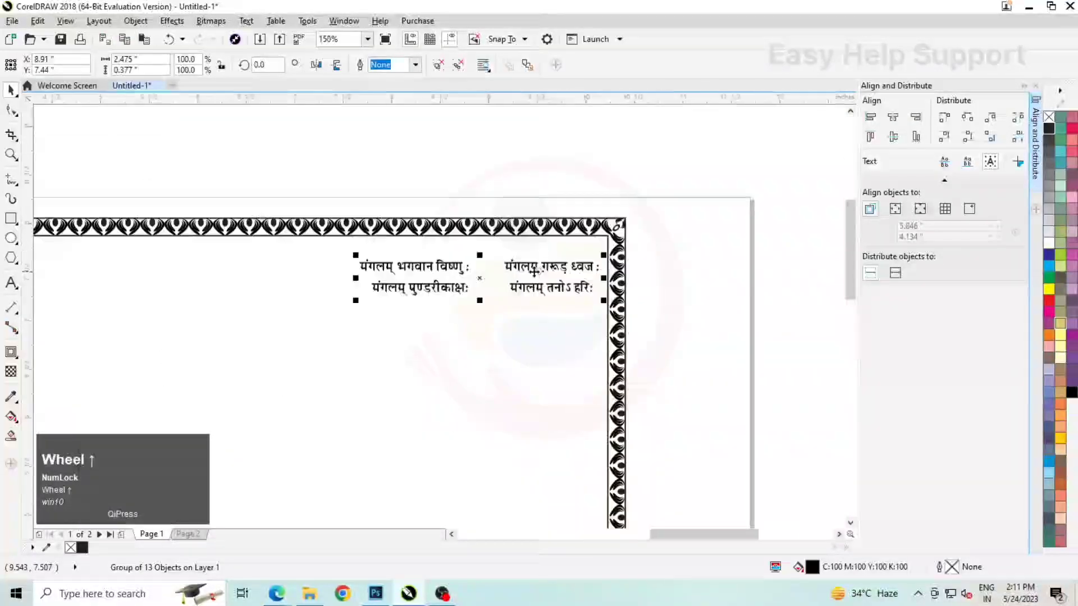
pyautogui.moveTo(445, 286); pyautogui.dragTo(446, 272)
pyautogui.scroll(-1, 501, 279)
pyautogui.scroll(1, 357, 286)
pyautogui.moveTo(346, 268); pyautogui.dragTo(313, 272)
pyautogui.scroll(-2, 551, 277)
pyautogui.click(544, 233)
pyautogui.scroll(-1, 544, 236)
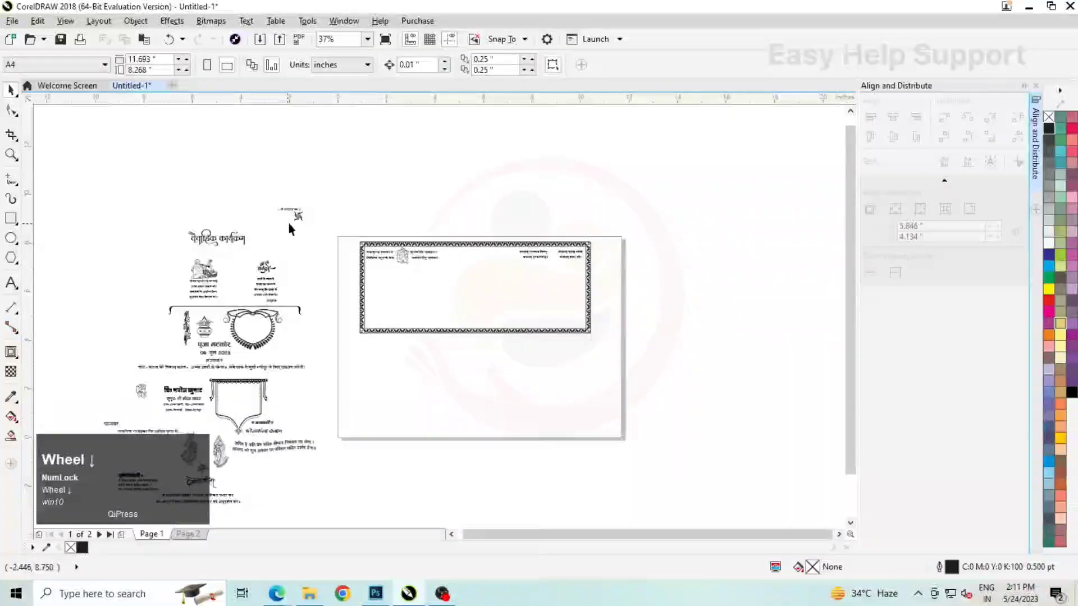
# Place the swastika between the two halves of the मंगलम् verse and shrink it to about 88% (0.333" wide)
pyautogui.click(294, 216)
pyautogui.scroll(1, 296, 217)
pyautogui.moveTo(800, 261); pyautogui.dragTo(812, 289)
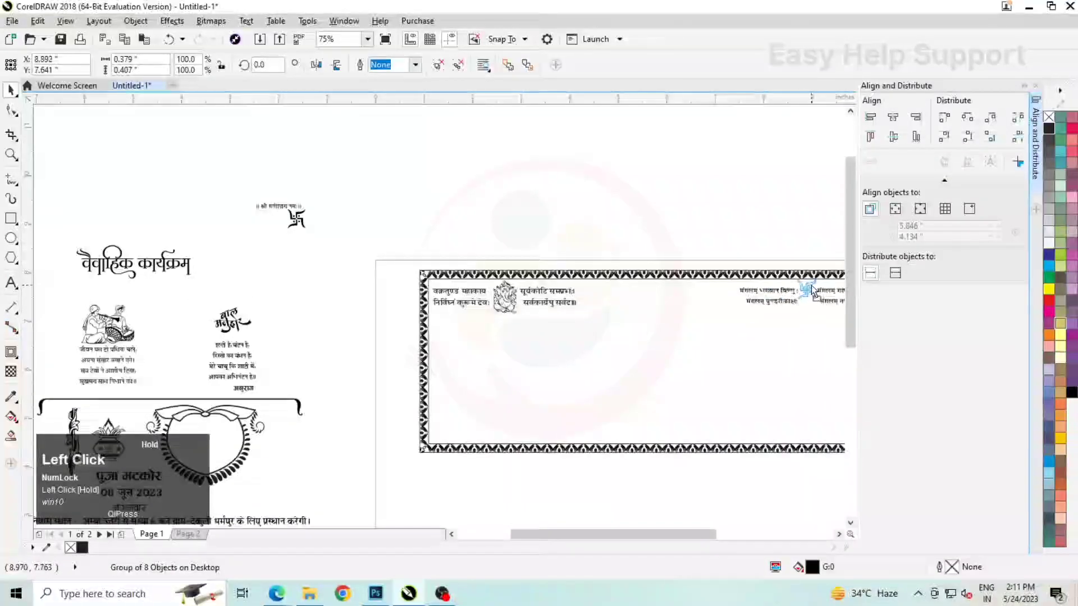
pyautogui.scroll(3, 808, 292)
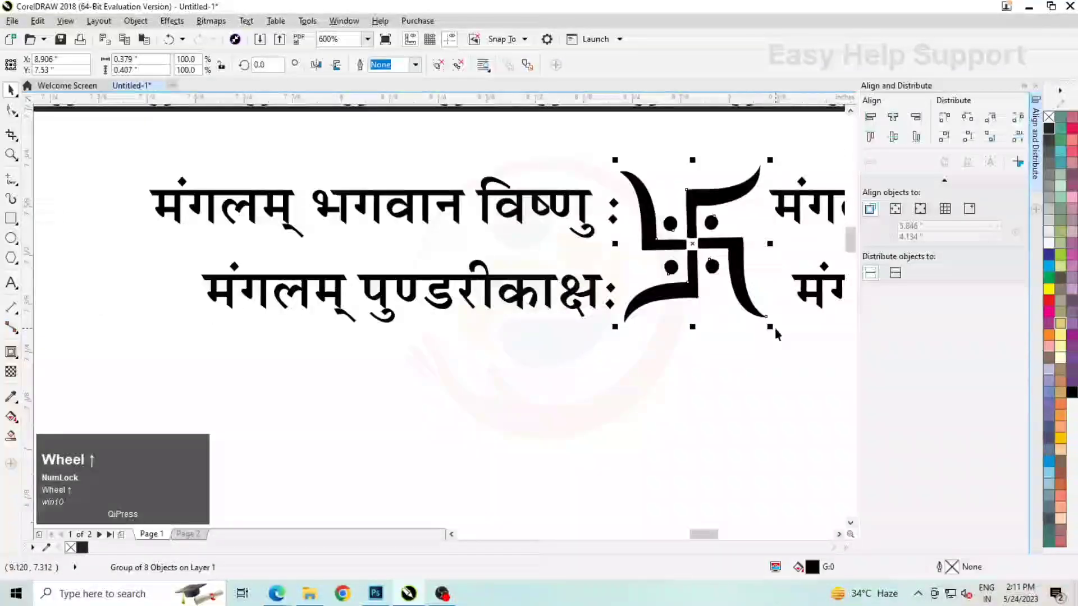
pyautogui.moveTo(775, 328); pyautogui.dragTo(758, 315)
pyautogui.moveTo(694, 245); pyautogui.dragTo(696, 247)
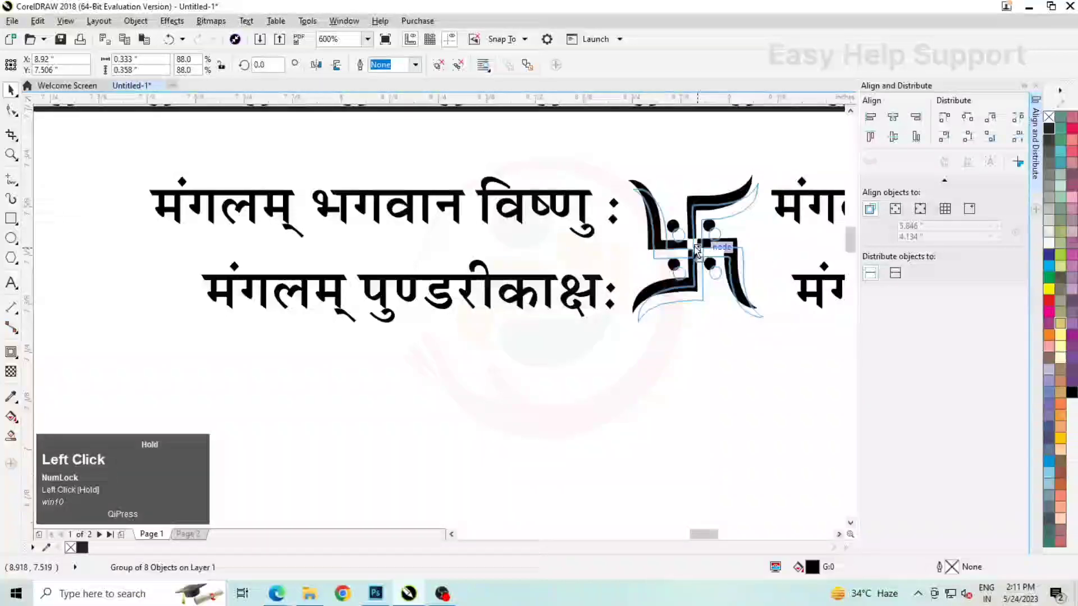
pyautogui.scroll(-3, 696, 269)
# Place the ॥ श्री गणेशाय नमः ॥ line near the top middle inside the border and set its font size to 12 pt
pyautogui.click(160, 173)
pyautogui.click(135, 159)
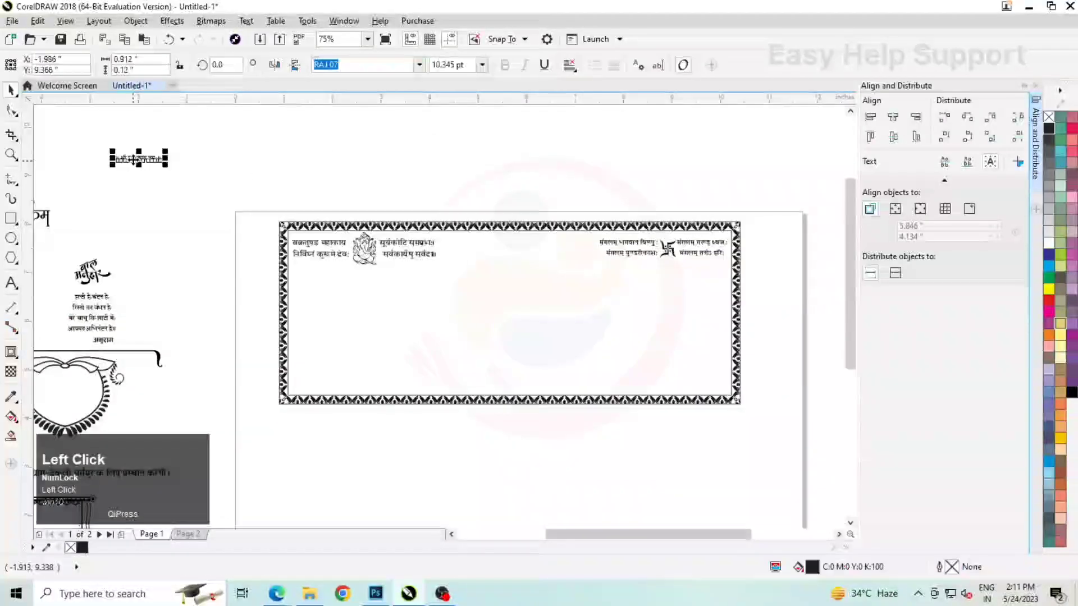
pyautogui.moveTo(485, 262); pyautogui.dragTo(515, 242)
pyautogui.scroll(2, 514, 242)
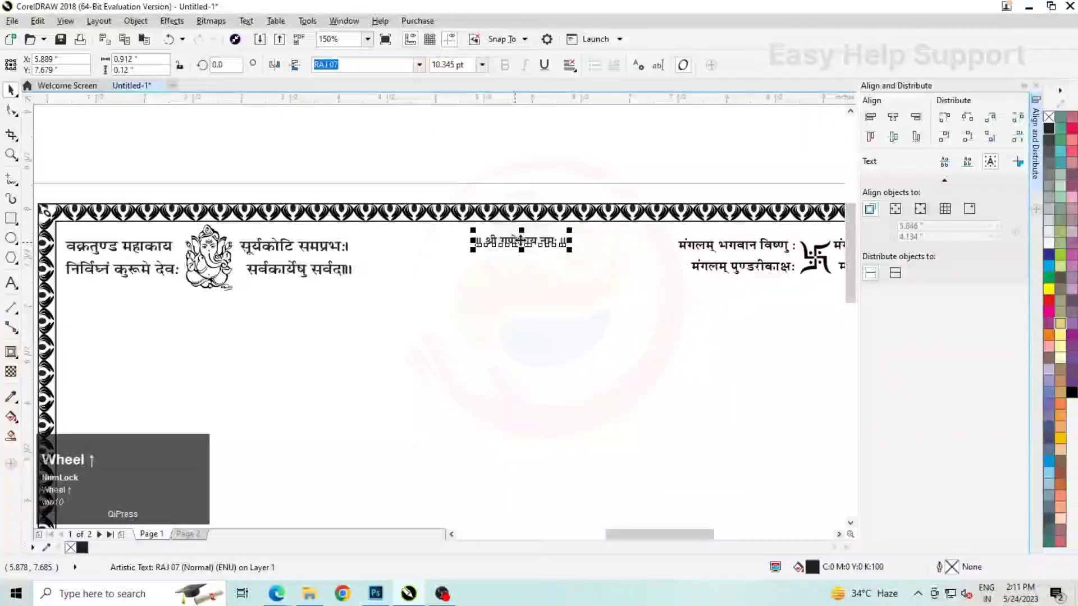
pyautogui.click(452, 65)
pyautogui.hotkey('ctrl', 'a')
pyautogui.write('12')
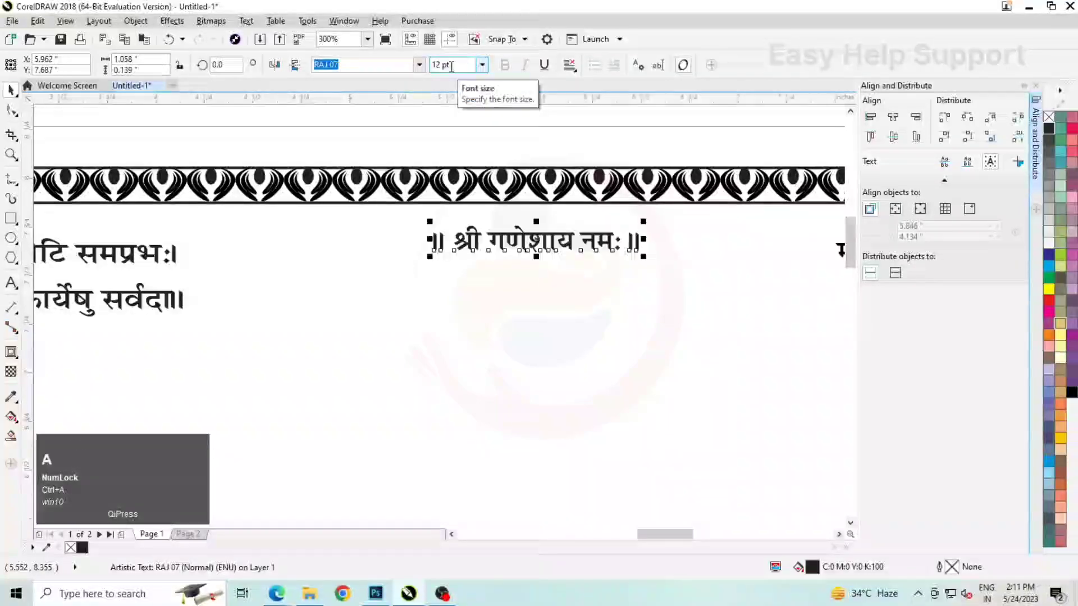
# Centre the ॥ श्री गणेशाय नमः ॥ line horizontally on the border's inner rectangle
pyautogui.click(534, 275)
pyautogui.scroll(-1, 565, 279)
pyautogui.keyDown('shift'); pyautogui.click(564, 279); pyautogui.keyUp('shift')
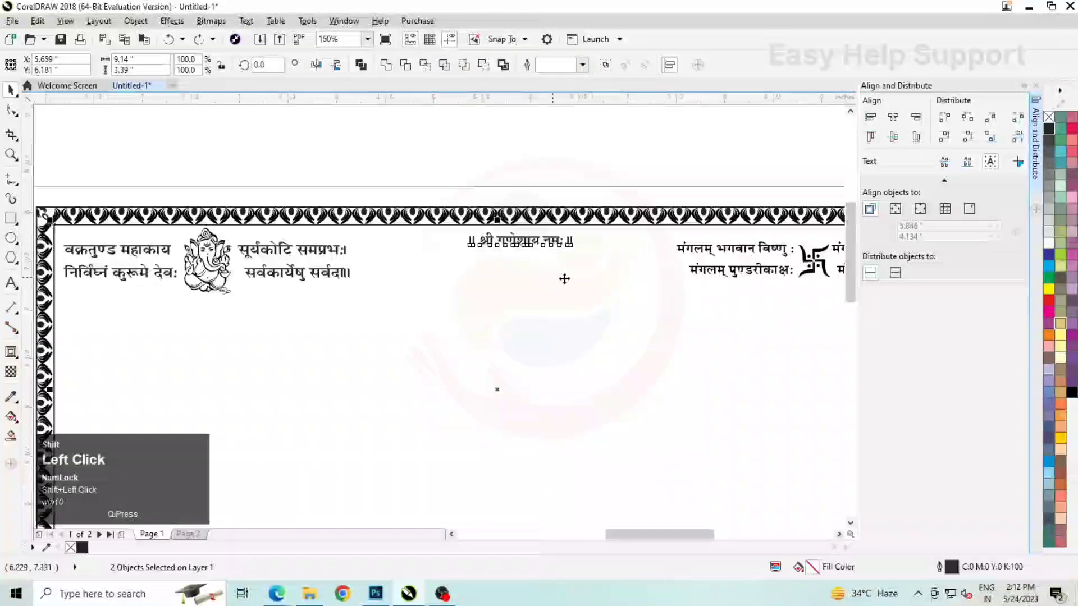
pyautogui.click(623, 157)
# Bring the loose objects in the upper part of the artwork beside the page to the front
pyautogui.scroll(-2, 162, 163)
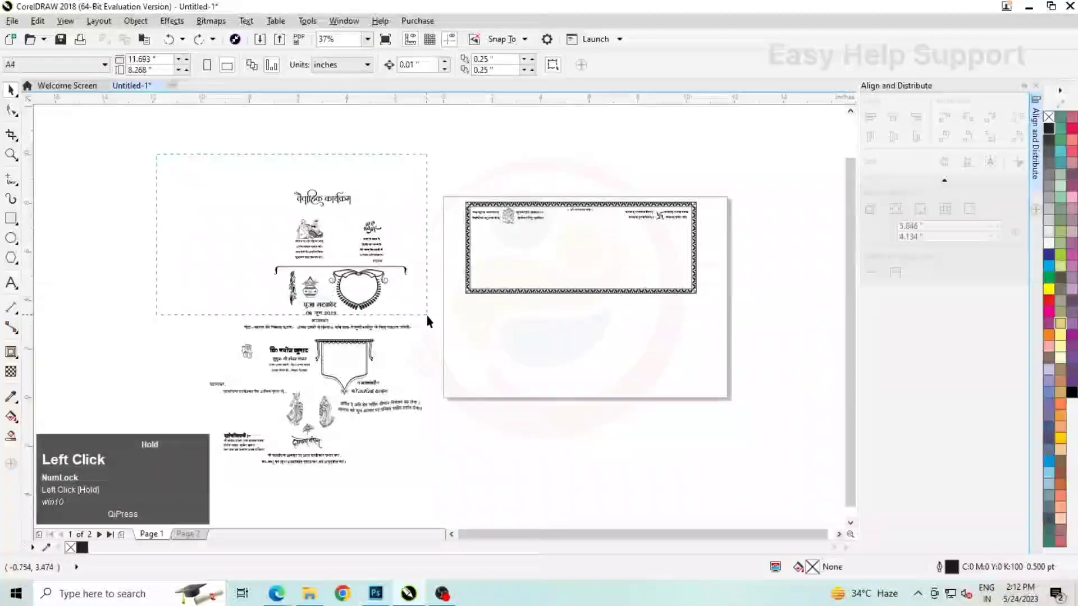
pyautogui.moveTo(410, 324); pyautogui.dragTo(410, 324)
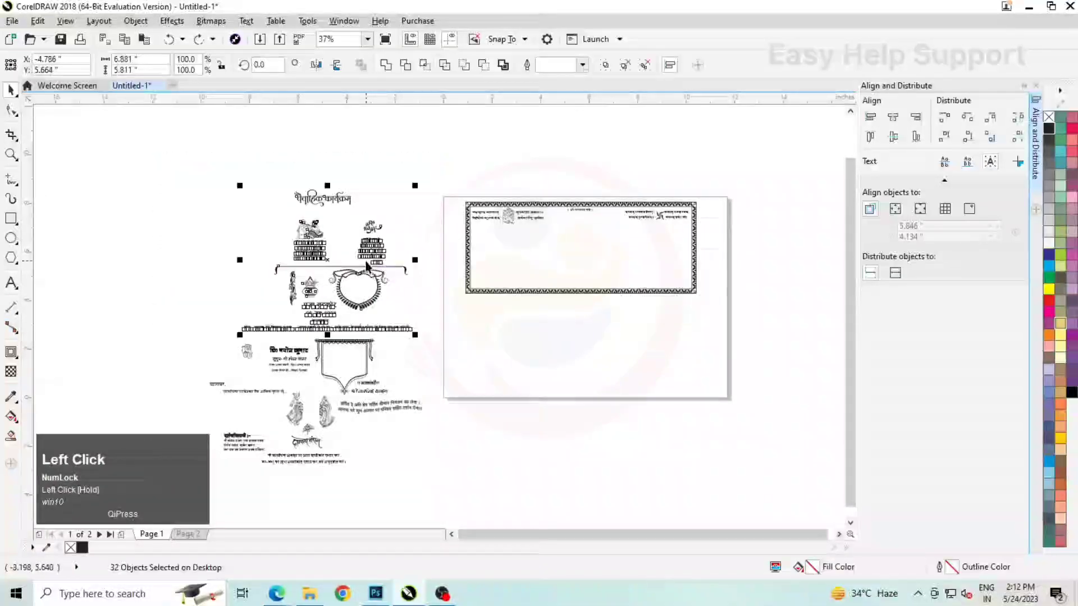
pyautogui.rightClick(328, 266)
pyautogui.moveTo(404, 444)
pyautogui.click(599, 477)
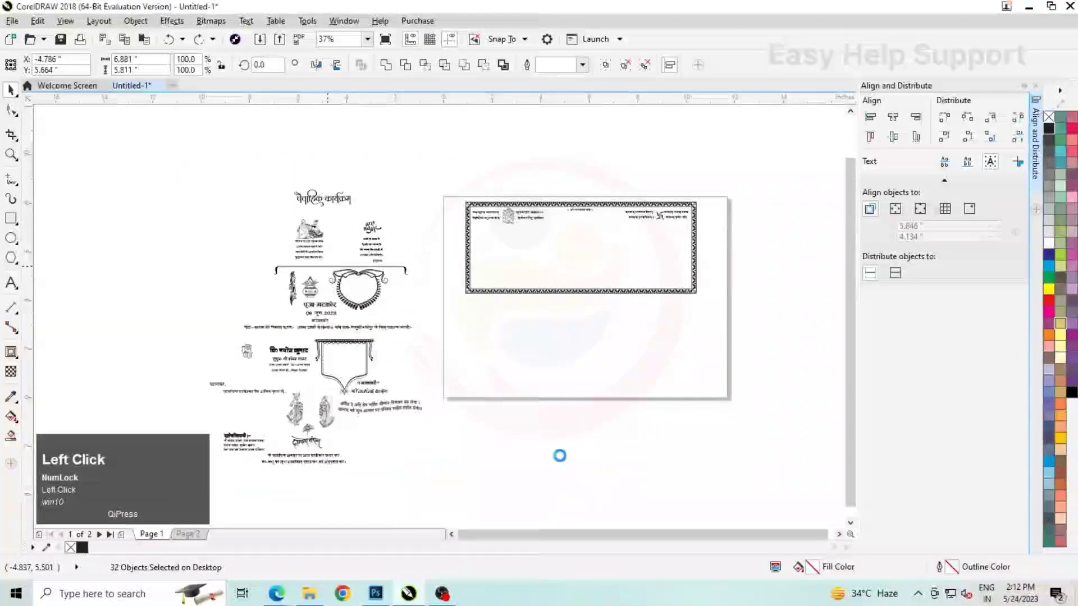
pyautogui.click(553, 239)
# Place the वैवाहिक कार्यक्रम heading below the invocation line, enlarged to about 2.35" wide, and centre it horizontally on the border
pyautogui.scroll(1, 552, 238)
pyautogui.moveTo(135, 186); pyautogui.dragTo(657, 229)
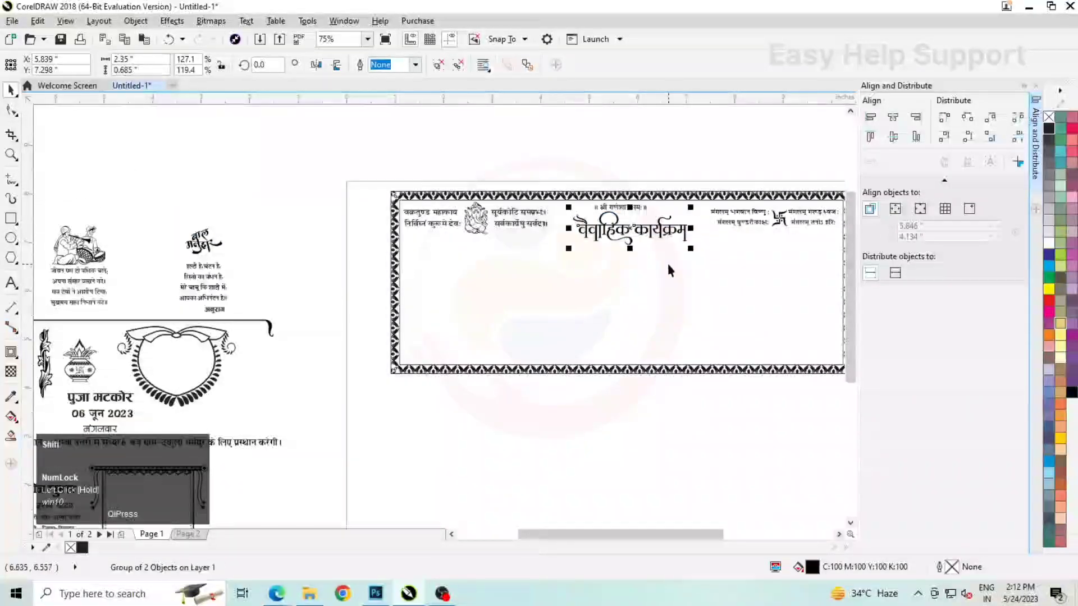
pyautogui.keyDown('shift'); pyautogui.click(666, 262); pyautogui.keyUp('shift')
pyautogui.click(892, 117)
pyautogui.click(755, 147)
# Fine-tune the वैवाहिक कार्यक्रम heading under the invocation line and recentre it horizontally on the border
pyautogui.scroll(1, 631, 211)
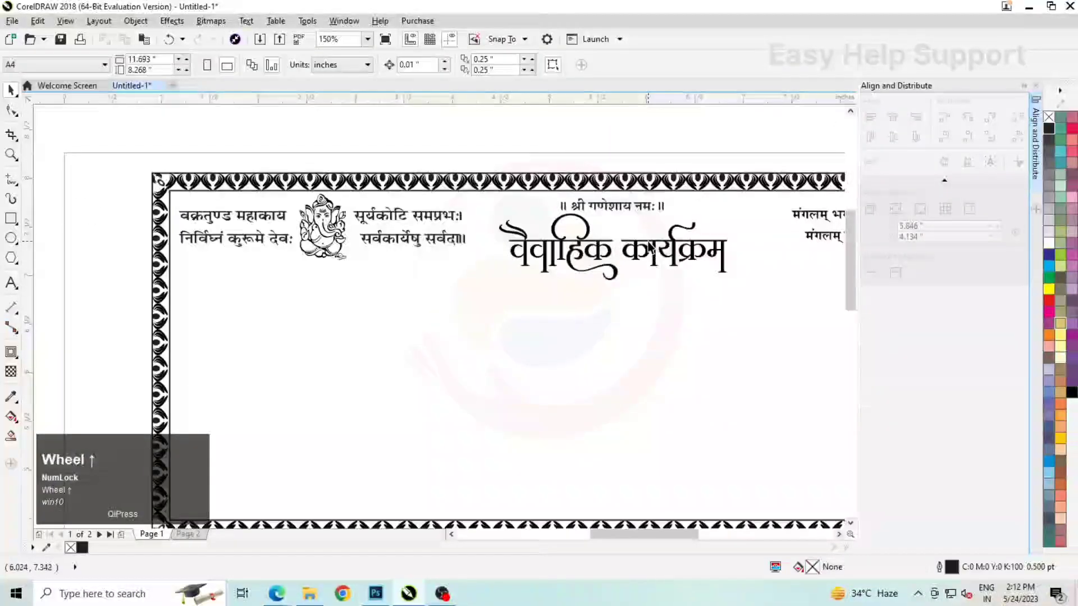
pyautogui.click(653, 253)
pyautogui.scroll(2, 652, 247)
pyautogui.moveTo(654, 245); pyautogui.dragTo(649, 246)
pyautogui.scroll(-1, 546, 228)
pyautogui.keyDown('shift'); pyautogui.click(606, 304); pyautogui.keyUp('shift')
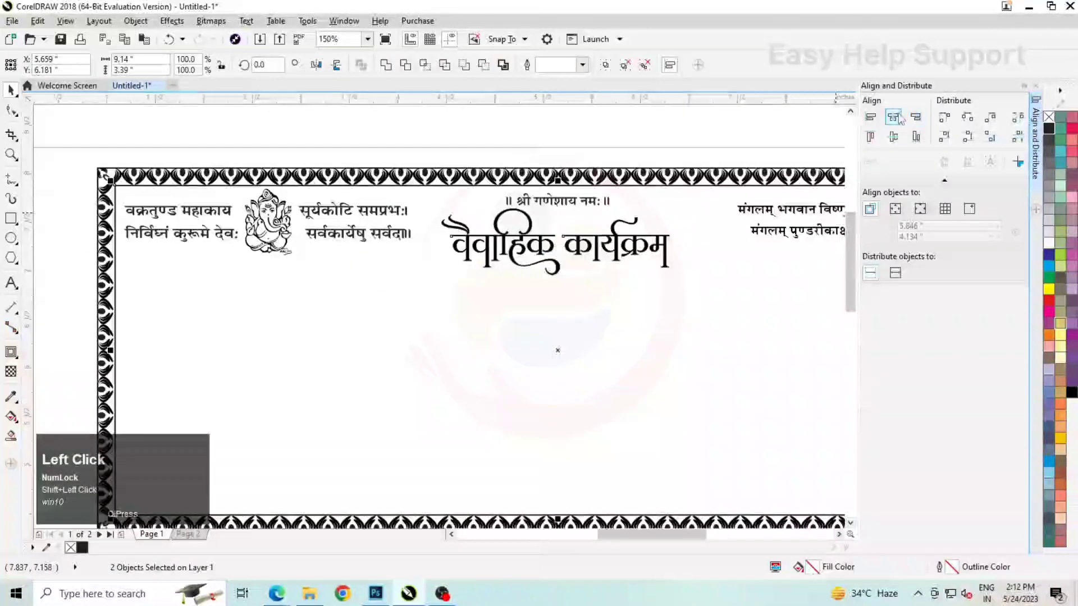
pyautogui.click(607, 116)
# Place the long ornamental line with curled ends below the heading and centre it horizontally on the border
pyautogui.scroll(-1, 532, 181)
pyautogui.moveTo(186, 306); pyautogui.dragTo(651, 235)
pyautogui.keyDown('shift'); pyautogui.click(707, 244); pyautogui.keyUp('shift')
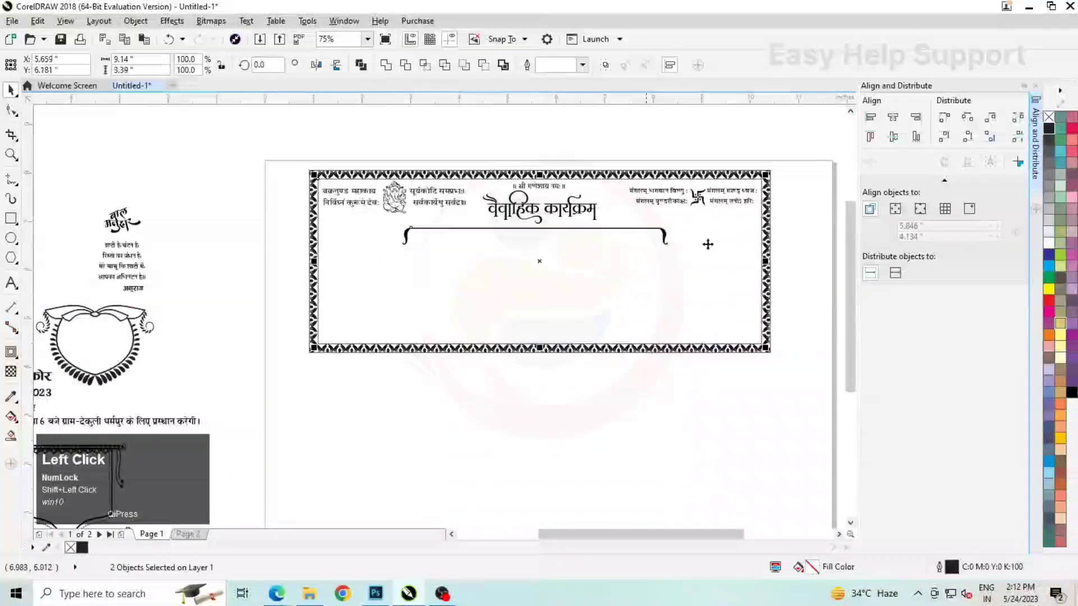
pyautogui.scroll(1, 560, 232)
# Move the ornamental line up until it meets the lower curl of the heading, at about Y 6.82"
pyautogui.click(560, 233)
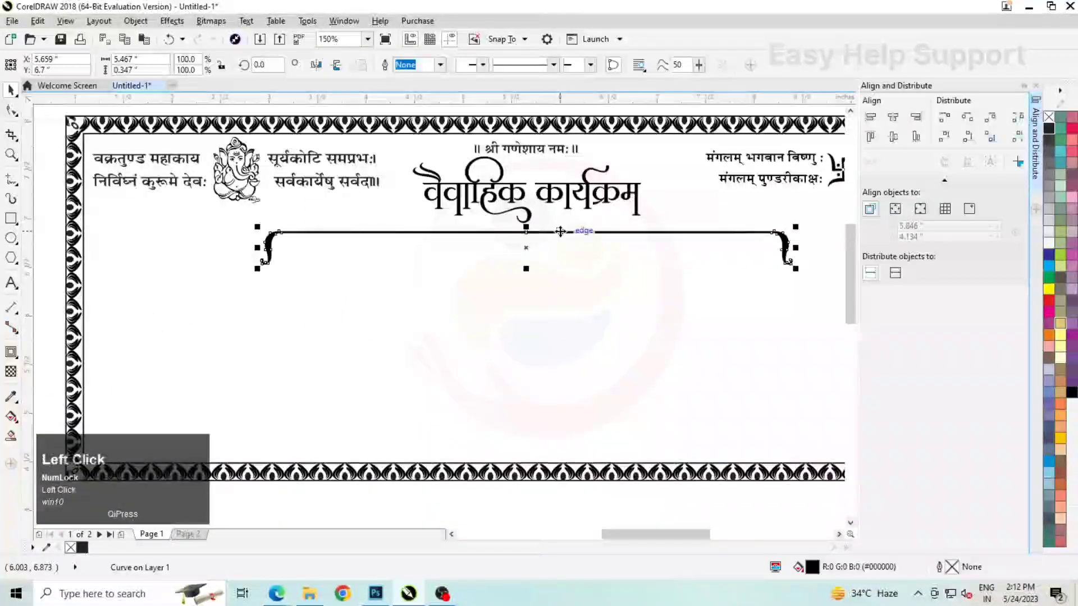
pyautogui.scroll(1, 560, 232)
pyautogui.moveTo(561, 232); pyautogui.dragTo(561, 197)
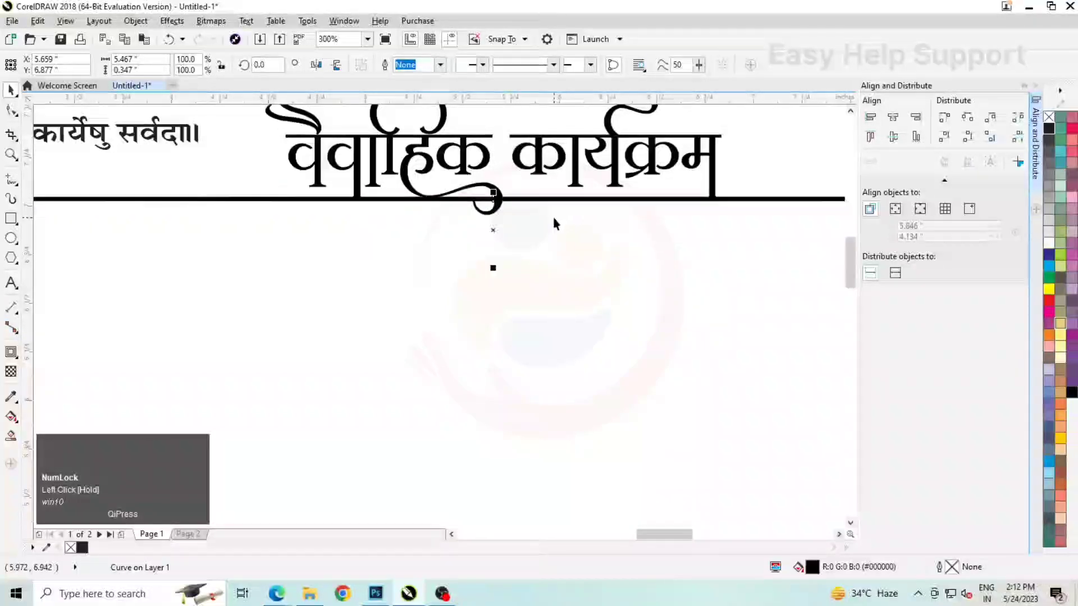
pyautogui.moveTo(493, 230); pyautogui.dragTo(493, 234)
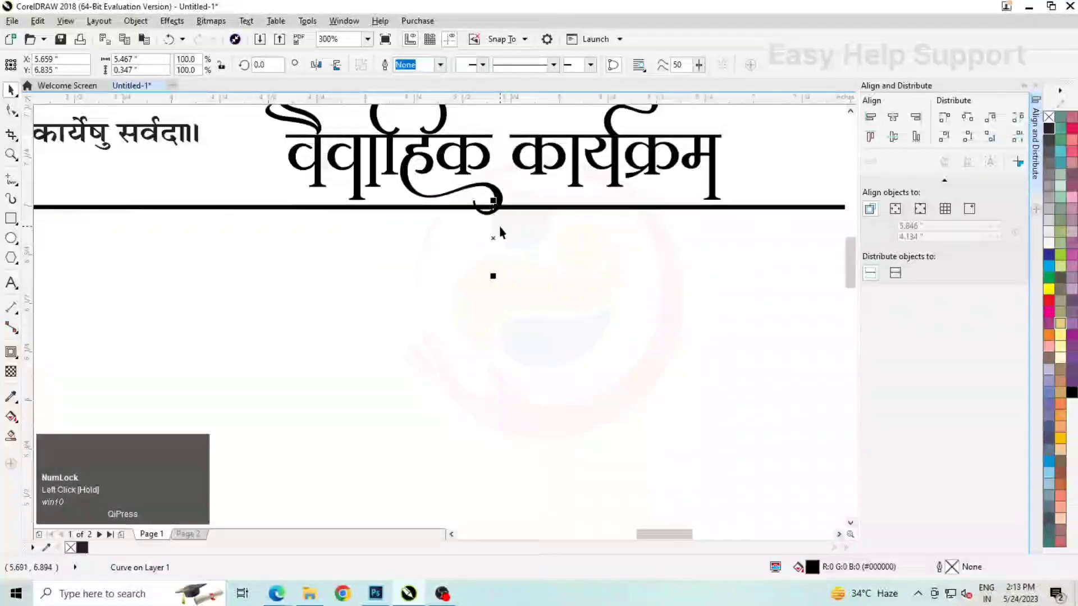
pyautogui.scroll(1, 507, 216)
pyautogui.scroll(1, 507, 216)
pyautogui.moveTo(515, 198); pyautogui.dragTo(513, 207)
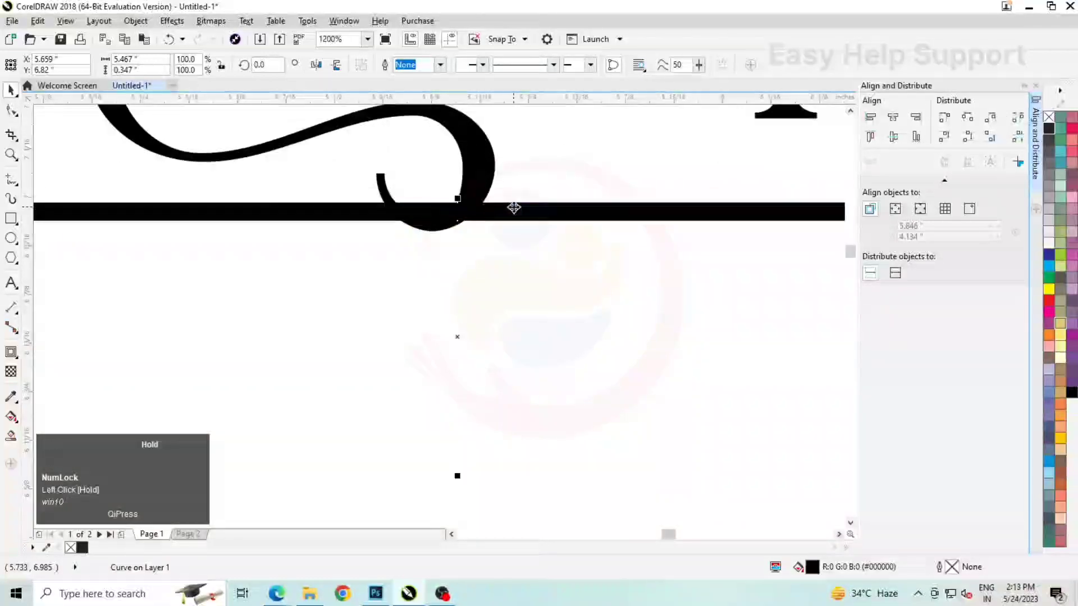
pyautogui.scroll(-2, 524, 193)
pyautogui.scroll(-2, 523, 193)
# Set the nudge distance to 1.75", duplicate the ornamental line that far below itself and mirror the copy vertically
pyautogui.click(516, 126)
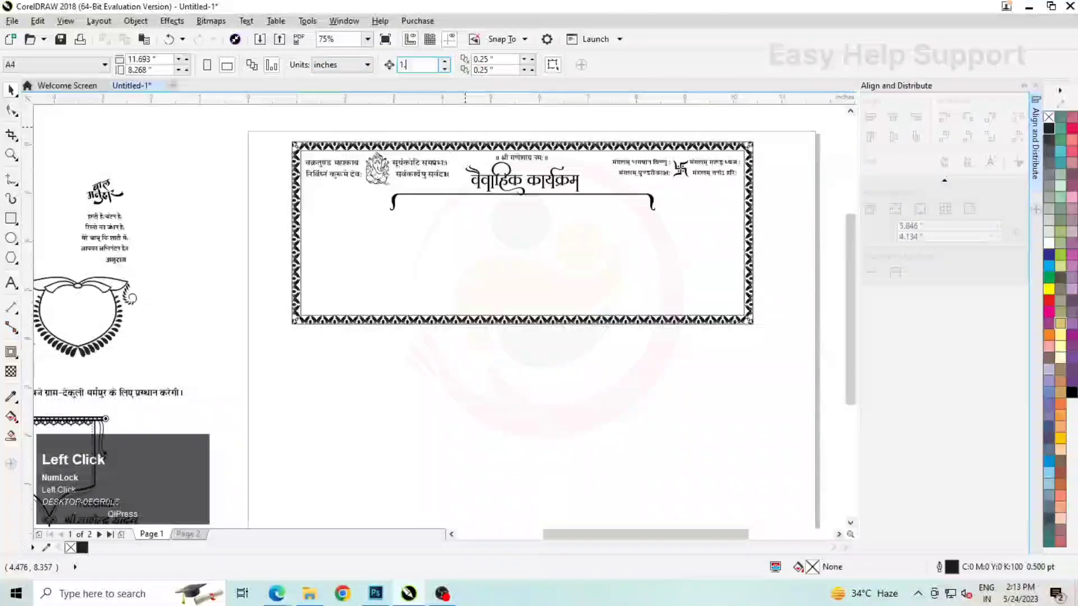
pyautogui.write('1.75')
pyautogui.press('Return')
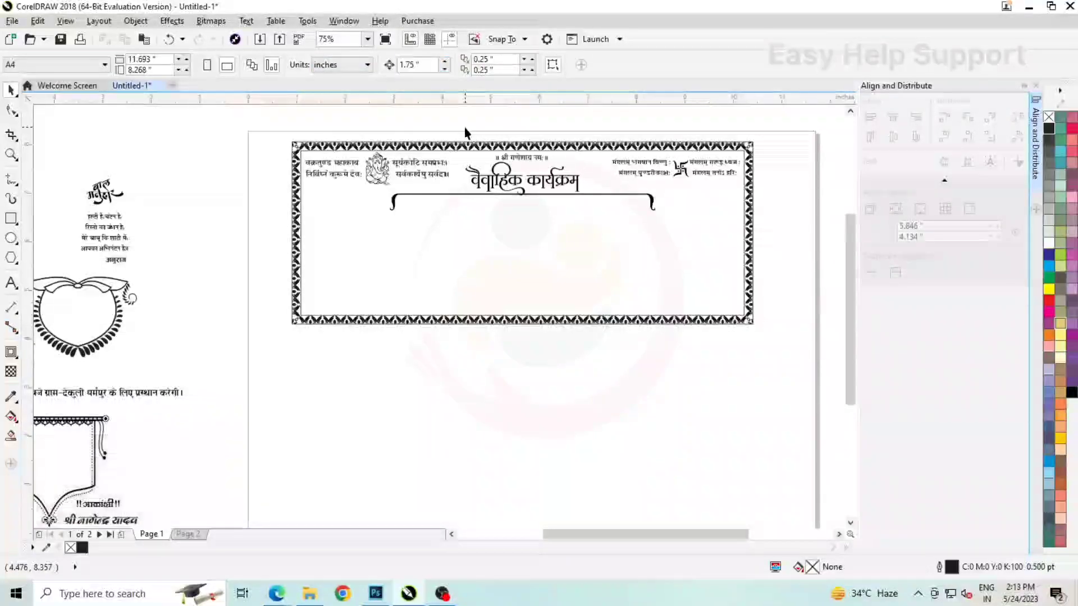
pyautogui.click(636, 193)
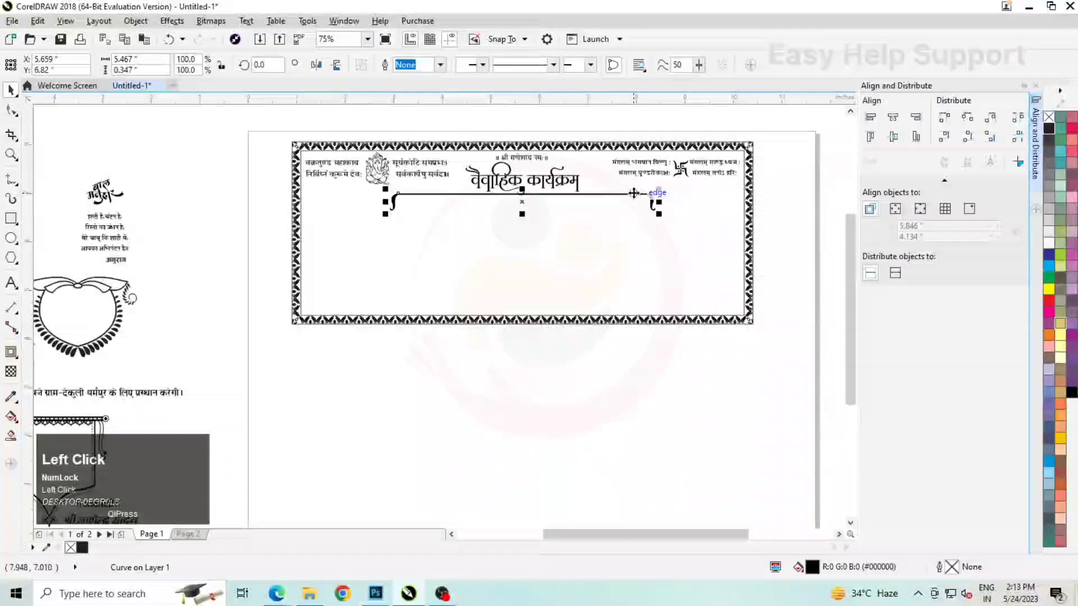
pyautogui.press('KP_Add')
pyautogui.press('Down')
pyautogui.click(338, 66)
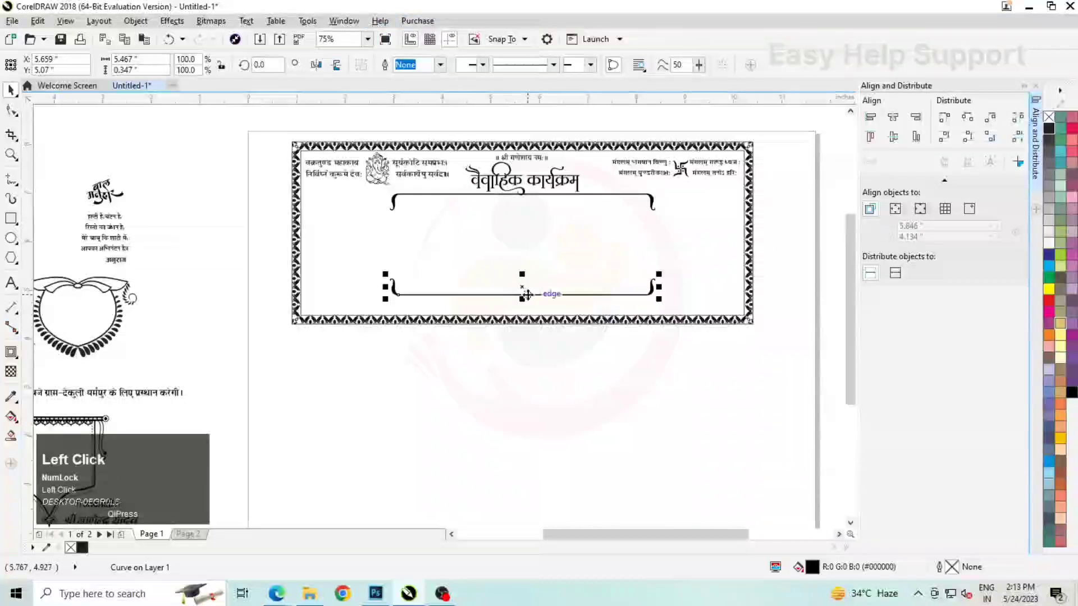
# Group the two ornamental lines, then fit the vertical leaf ornament between their left curled ends, centred vertically on them
pyautogui.keyDown('shift'); pyautogui.click(457, 195); pyautogui.keyUp('shift')
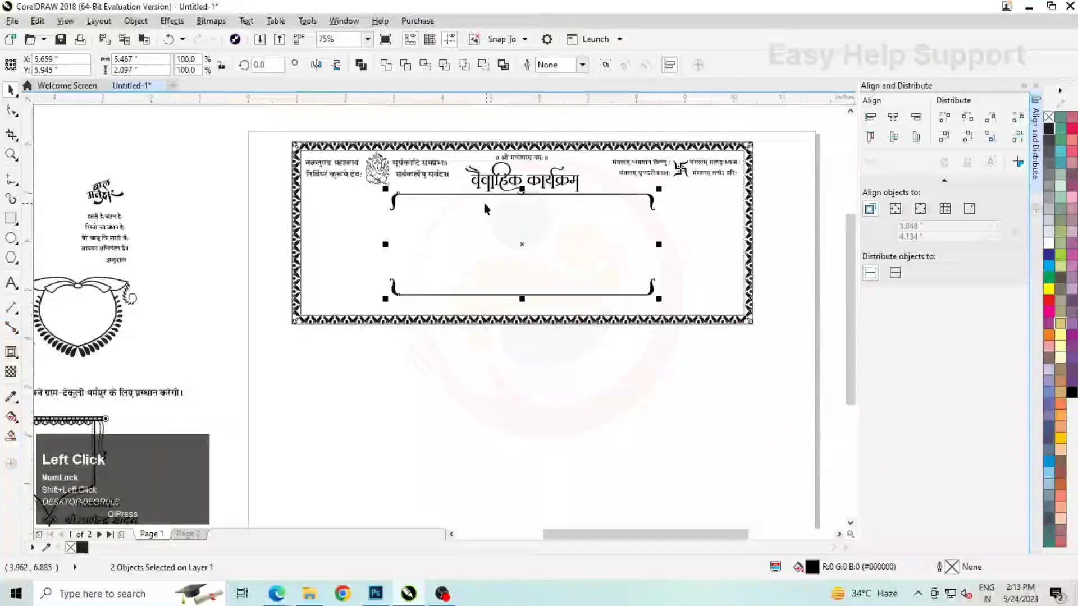
pyautogui.click(197, 236)
pyautogui.scroll(-2, 188, 250)
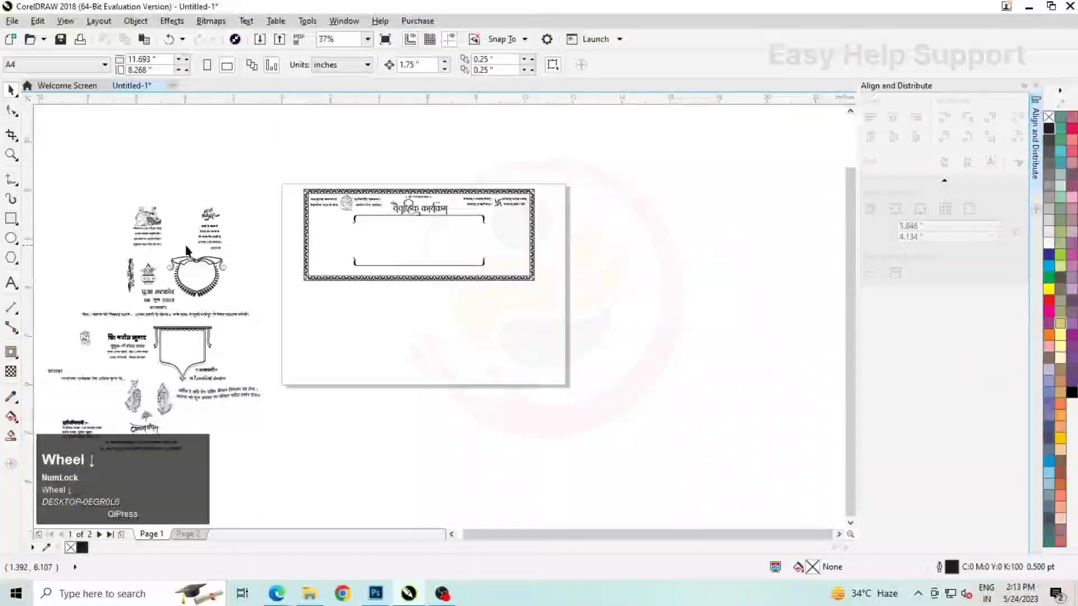
pyautogui.scroll(2, 129, 273)
pyautogui.moveTo(131, 278); pyautogui.dragTo(579, 199)
pyautogui.scroll(2, 592, 183)
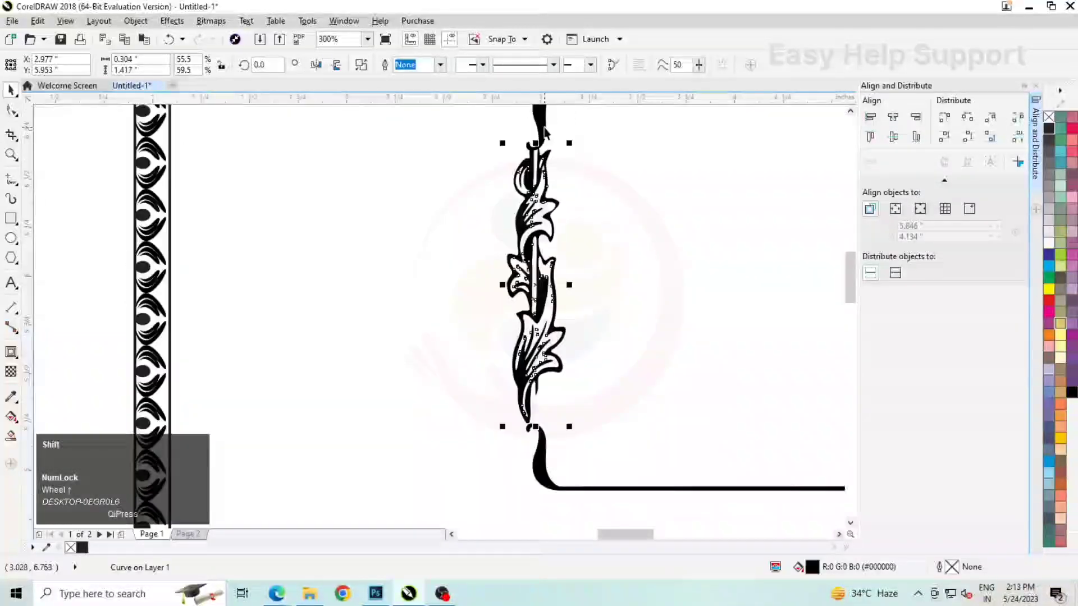
pyautogui.keyDown('shift'); pyautogui.click(543, 128); pyautogui.keyUp('shift')
pyautogui.scroll(-2, 423, 245)
pyautogui.click(238, 244)
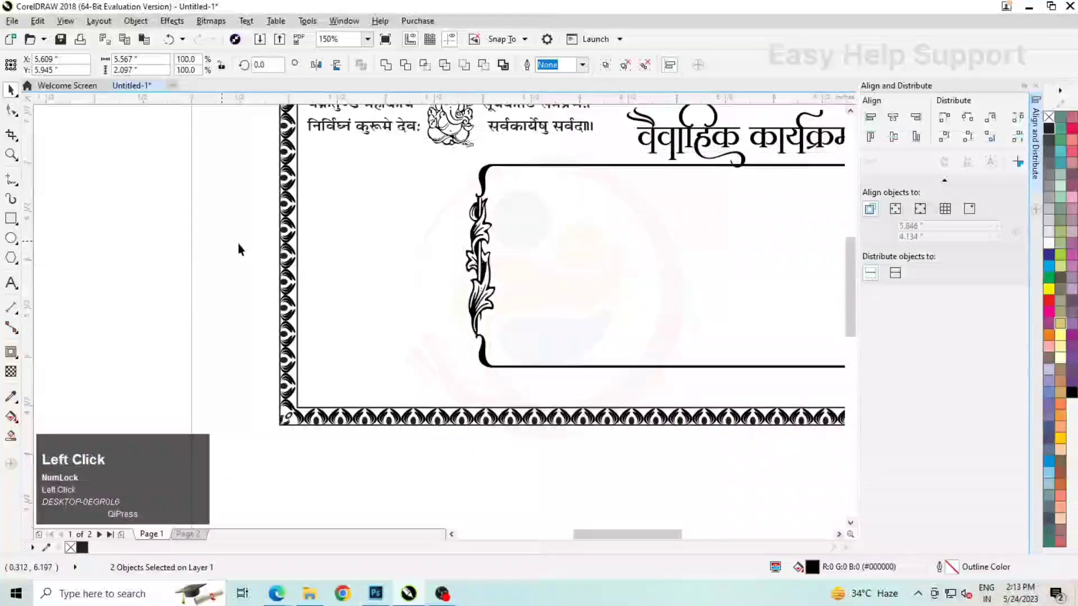
pyautogui.scroll(2, 470, 251)
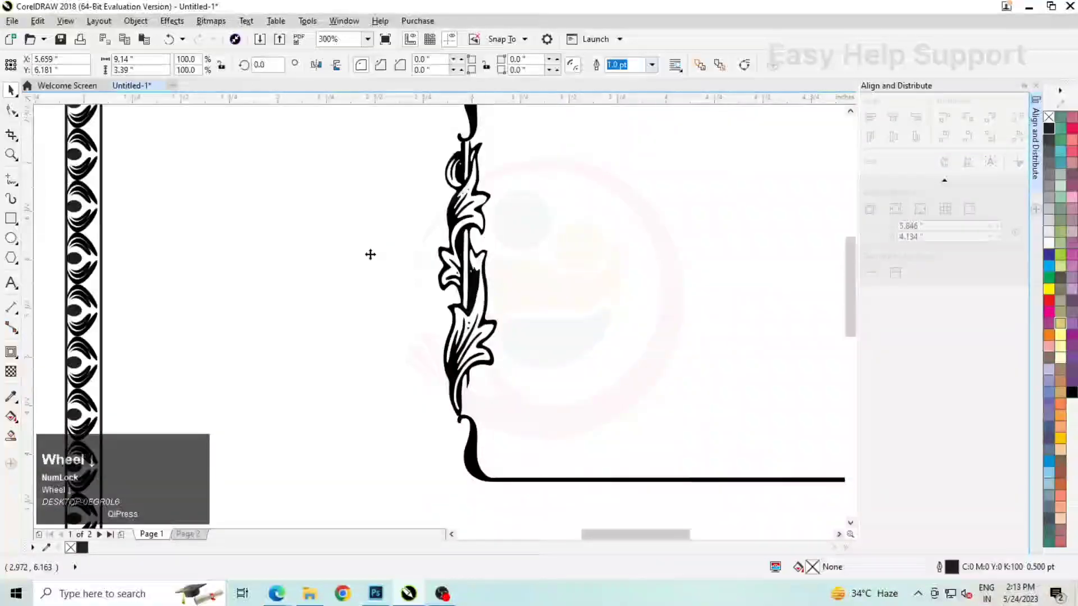
# Duplicate the leaf ornament and align the copy to the right edge of the ornamental line group
pyautogui.scroll(-2, 368, 253)
pyautogui.click(395, 264)
pyautogui.moveTo(395, 259); pyautogui.dragTo(524, 260)
pyautogui.rightClick(523, 259)
pyautogui.keyDown('shift'); pyautogui.click(654, 214); pyautogui.keyUp('shift')
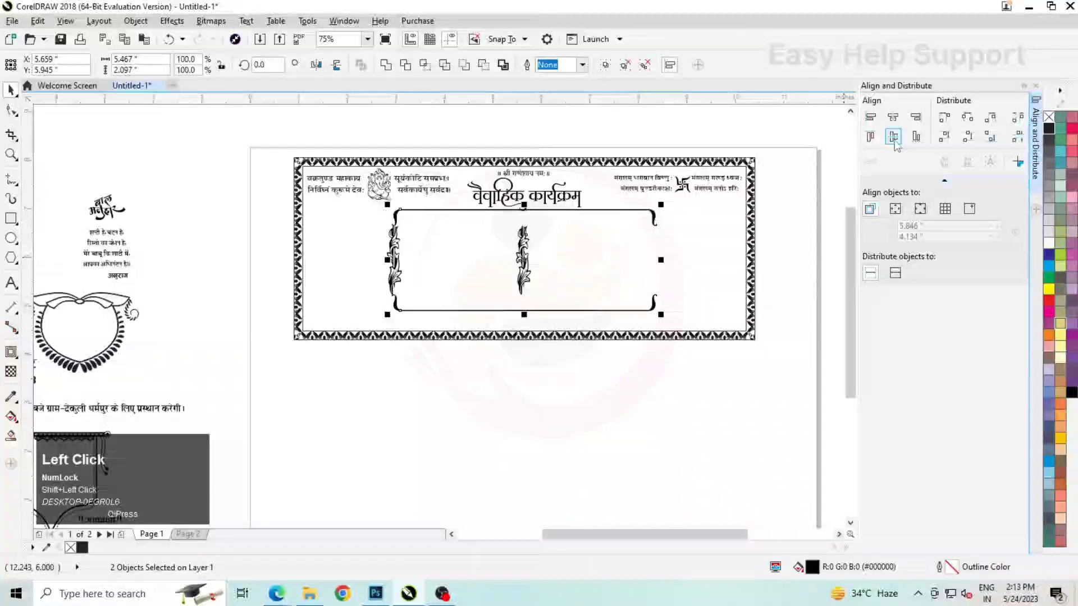
pyautogui.click(916, 120)
# Shift the copied leaf ornament right to about X 8.38" so it joins the right curled ends
pyautogui.scroll(1, 664, 266)
pyautogui.click(632, 236)
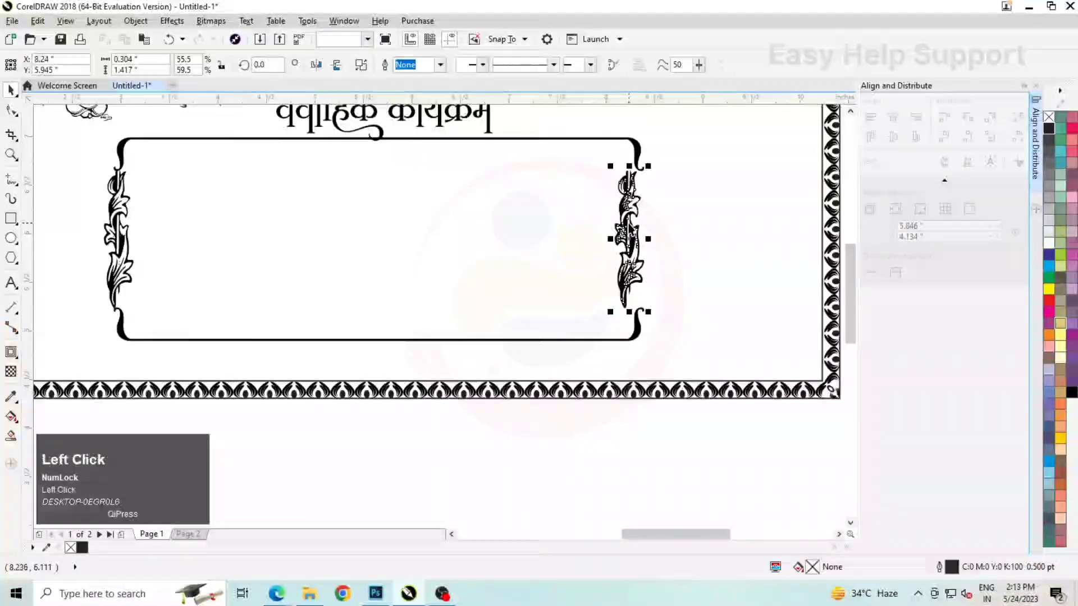
pyautogui.scroll(1, 631, 208)
pyautogui.moveTo(631, 207); pyautogui.dragTo(654, 209)
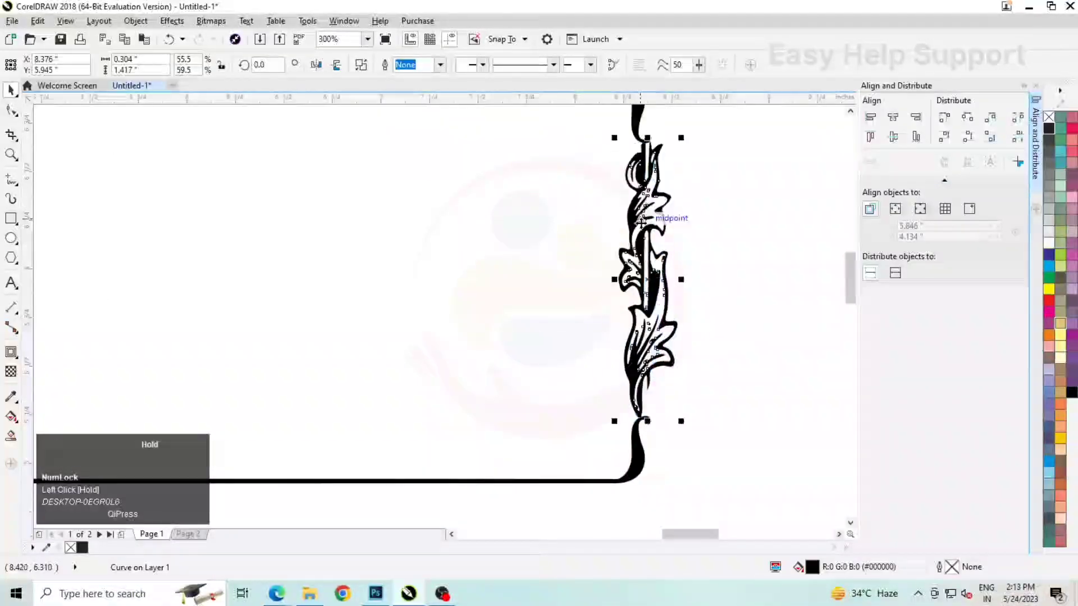
pyautogui.scroll(-1, 640, 247)
pyautogui.scroll(-1, 641, 247)
pyautogui.click(571, 328)
# Place the heart-shaped garland frame in the left half of the panel and a copy in the right half, at X 6.95"
pyautogui.scroll(-1, 566, 283)
pyautogui.scroll(1, 325, 303)
pyautogui.click(304, 269)
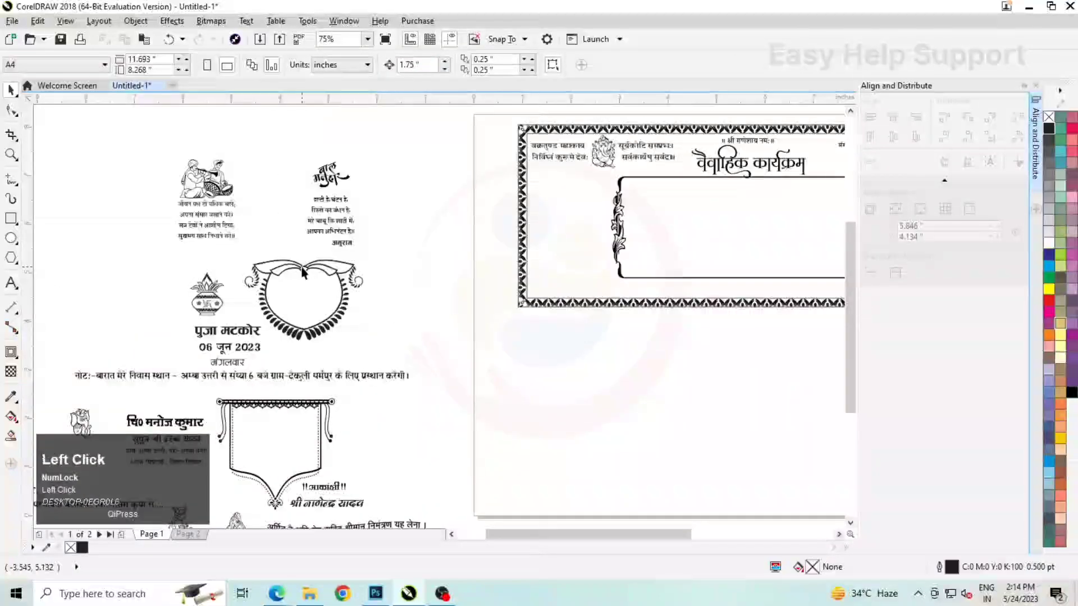
pyautogui.moveTo(303, 270); pyautogui.dragTo(691, 195)
pyautogui.scroll(-1, 539, 228)
pyautogui.scroll(2, 559, 226)
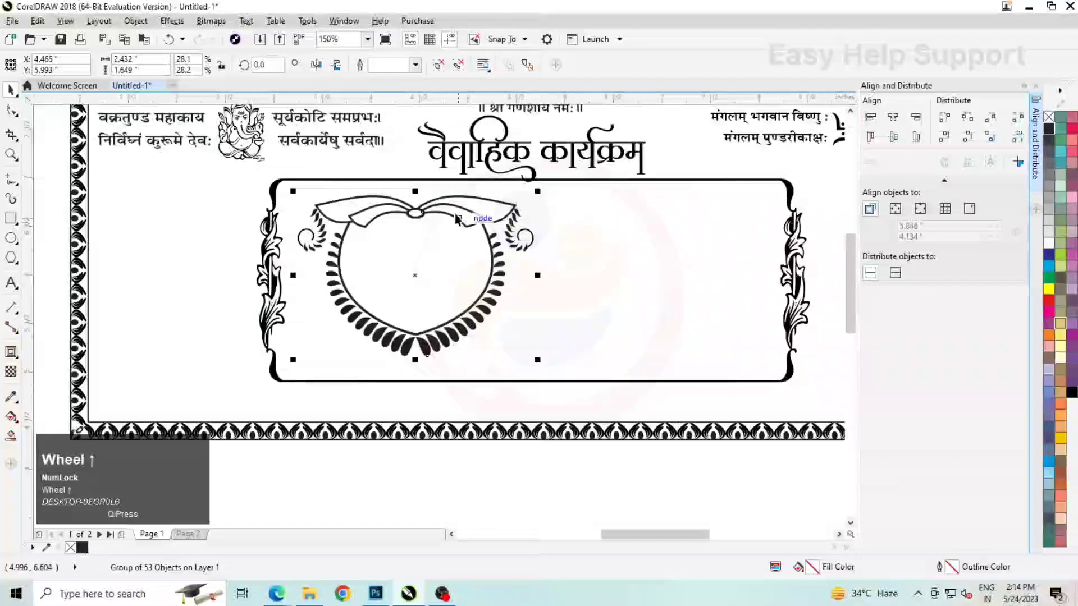
pyautogui.moveTo(426, 214); pyautogui.dragTo(662, 236)
pyautogui.rightClick(662, 237)
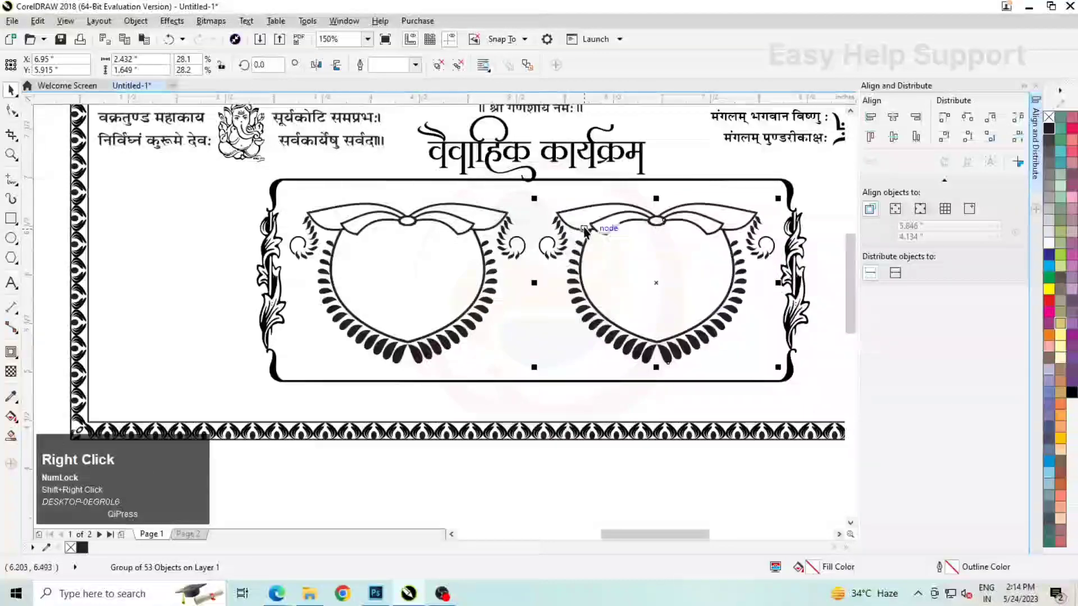
# Place the kalash motif between the lower parts of the two heart frames, at about X 5.67", Y 5.46"
pyautogui.scroll(-2, 585, 227)
pyautogui.scroll(-1, 376, 239)
pyautogui.scroll(1, 195, 313)
pyautogui.click(199, 252)
pyautogui.scroll(-1, 199, 251)
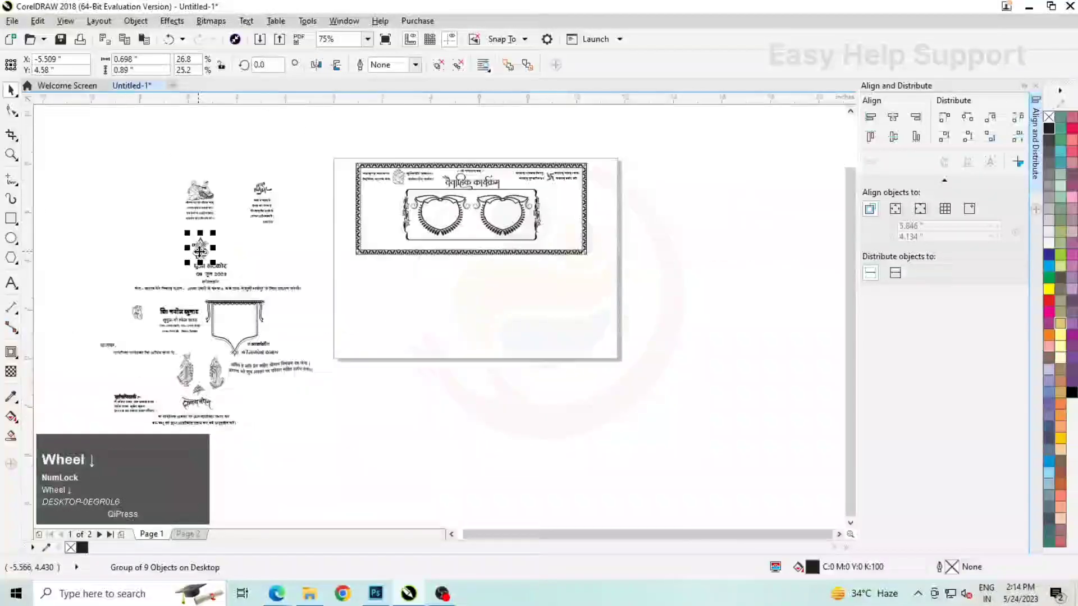
pyautogui.moveTo(427, 256); pyautogui.dragTo(441, 234)
pyautogui.scroll(2, 469, 231)
pyautogui.scroll(2, 447, 238)
pyautogui.scroll(-2, 521, 261)
pyautogui.click(516, 375)
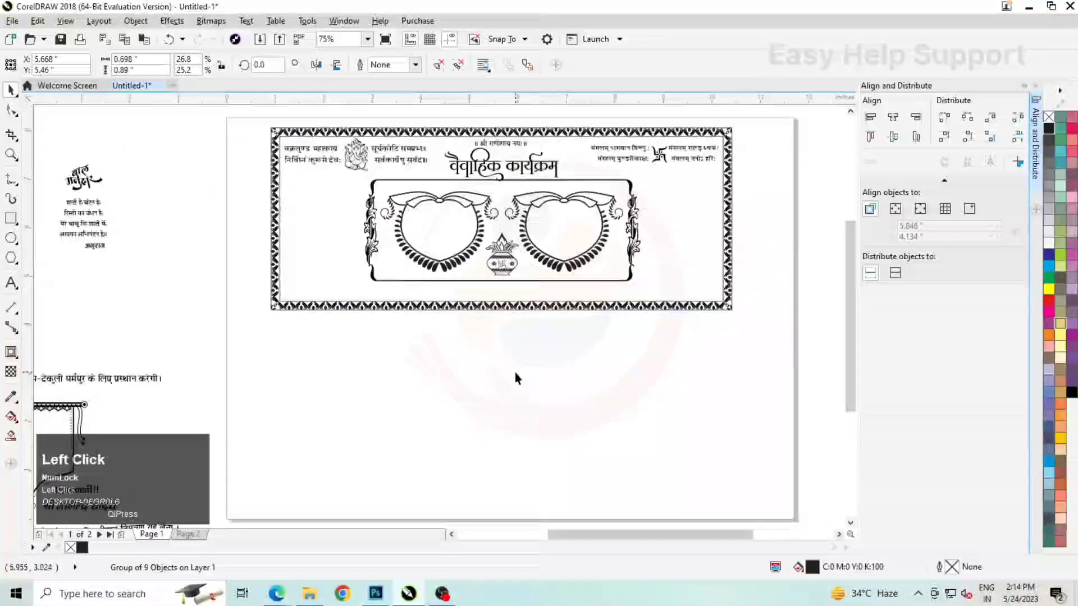
# Move the three-line text पुजा मटकोर, 06 जून 2023, मंगलवार into the left heart frame and adjust its position
pyautogui.scroll(-1, 498, 249)
pyautogui.scroll(4, 184, 269)
pyautogui.moveTo(336, 352); pyautogui.dragTo(342, 362)
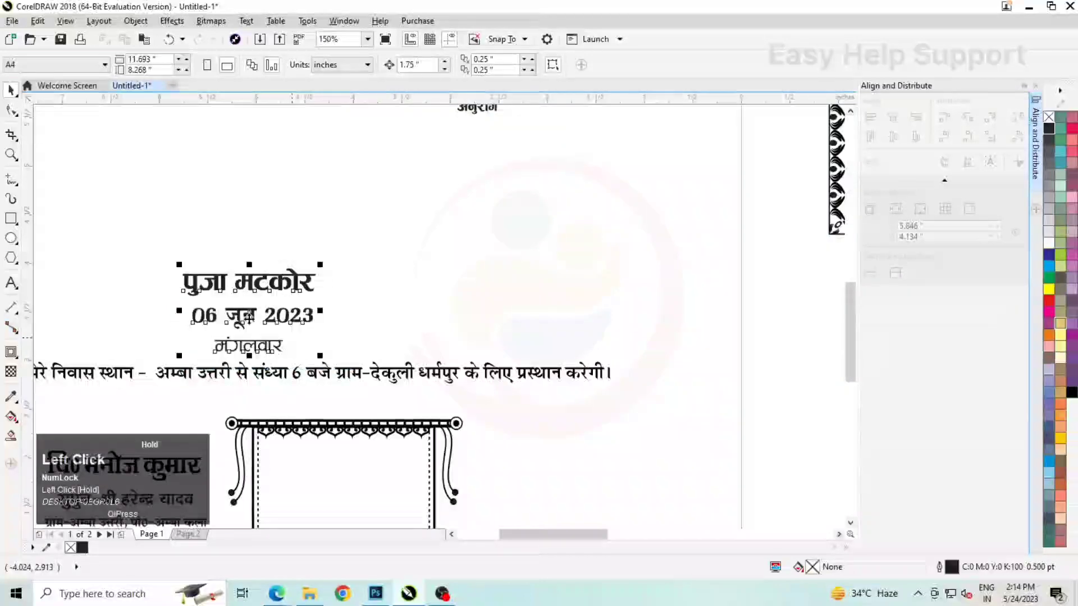
pyautogui.scroll(-1, 222, 308)
pyautogui.moveTo(238, 312); pyautogui.dragTo(702, 200)
pyautogui.scroll(4, 701, 213)
pyautogui.moveTo(693, 304); pyautogui.dragTo(678, 294)
# Duplicate the event text from the left heart frame into the right heart frame
pyautogui.moveTo(563, 219); pyautogui.dragTo(786, 262)
pyautogui.scroll(-1, 559, 224)
pyautogui.rightClick(786, 261)
pyautogui.scroll(-2, 744, 325)
pyautogui.click(570, 223)
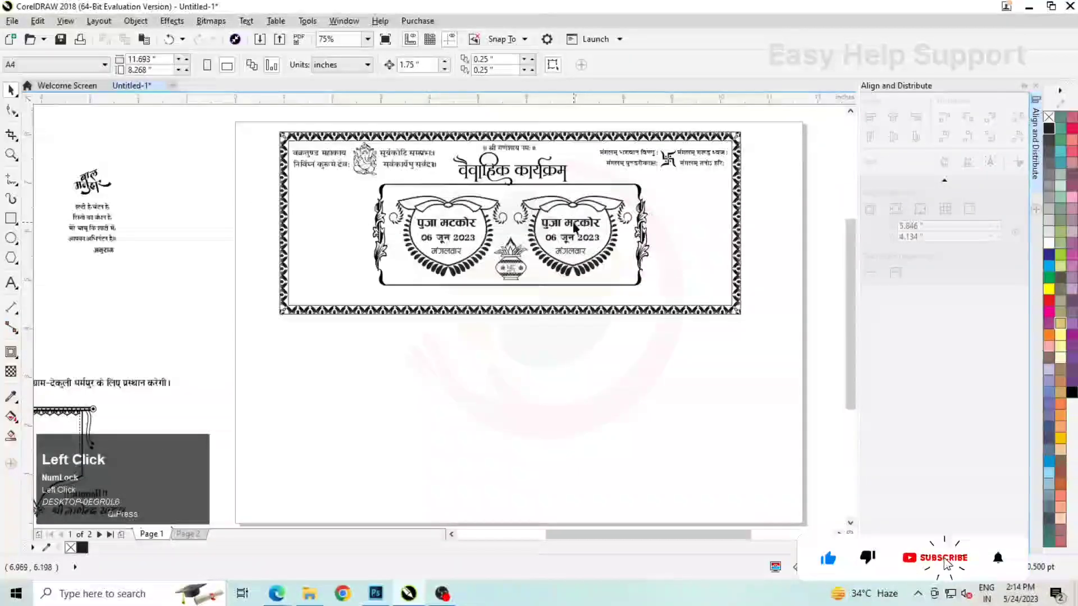
# Retype the title in the right heart frame as शुभ विवाह
pyautogui.scroll(1, 571, 220)
pyautogui.click(571, 220)
pyautogui.hotkey('ctrl', 'a')
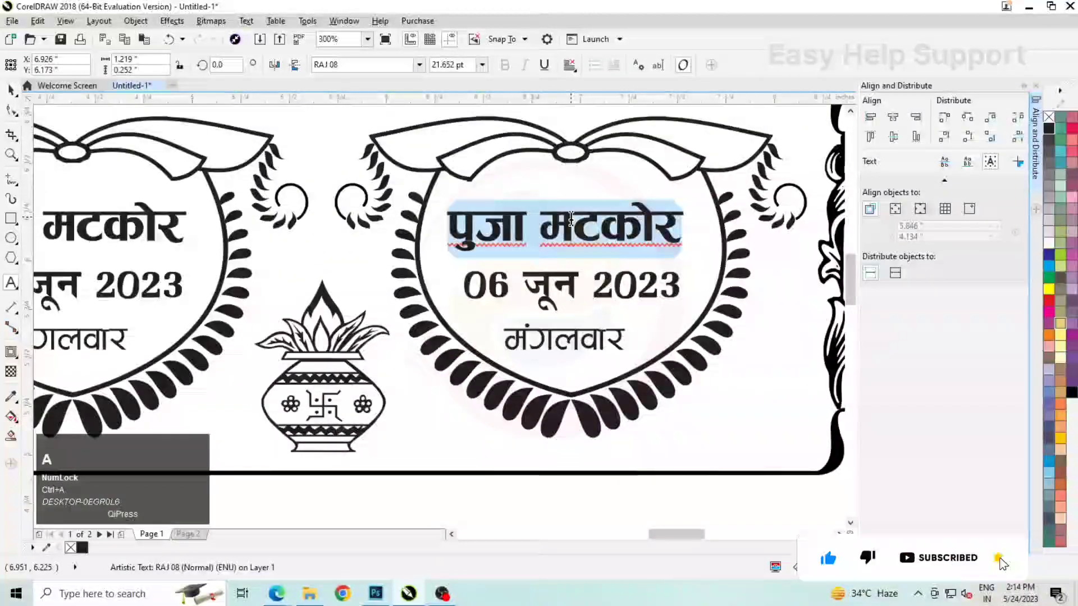
pyautogui.write("'kqHk fo")
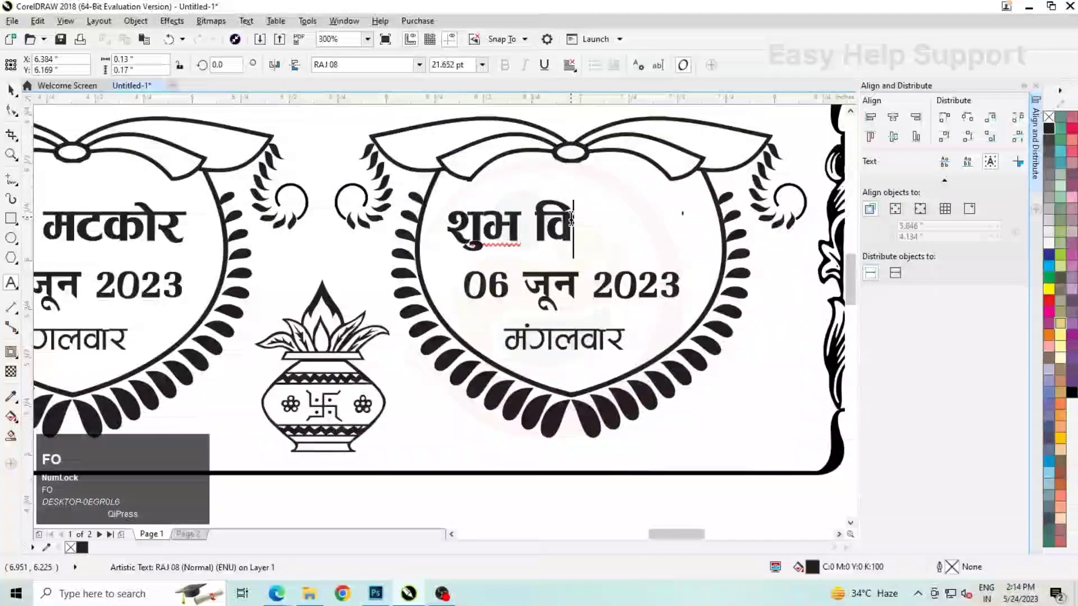
pyautogui.write('okg')
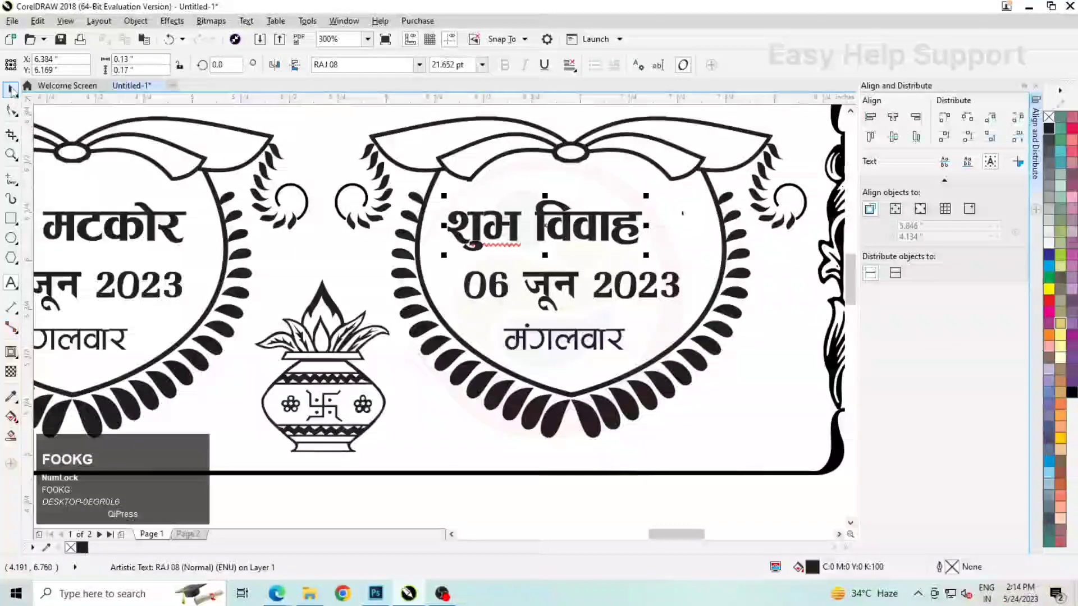
# Change the date in the right heart frame to 07 जून 2023
pyautogui.click(505, 286)
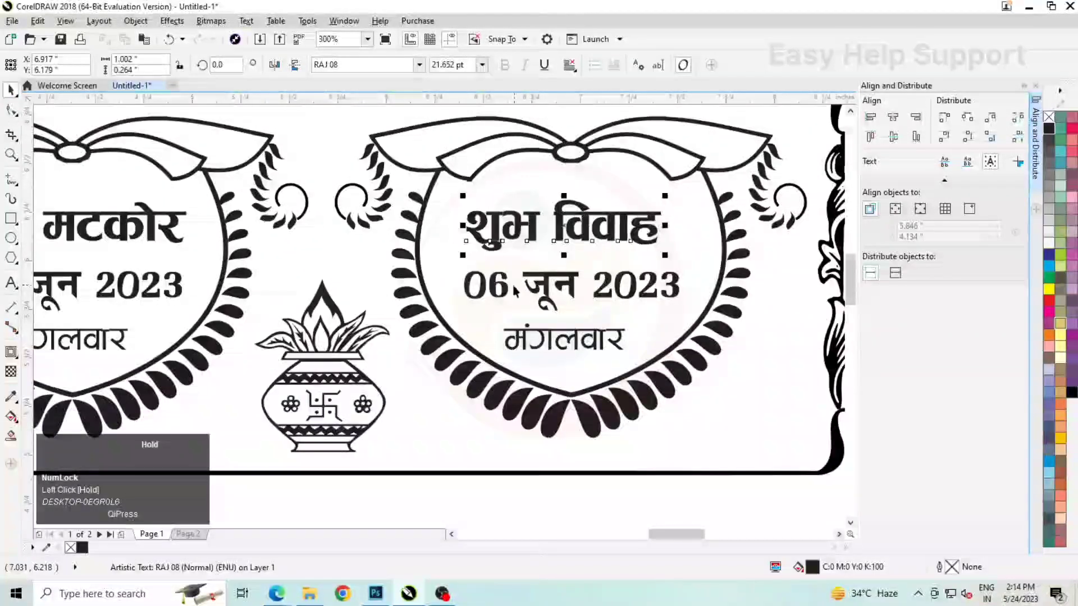
pyautogui.doubleClick(505, 287)
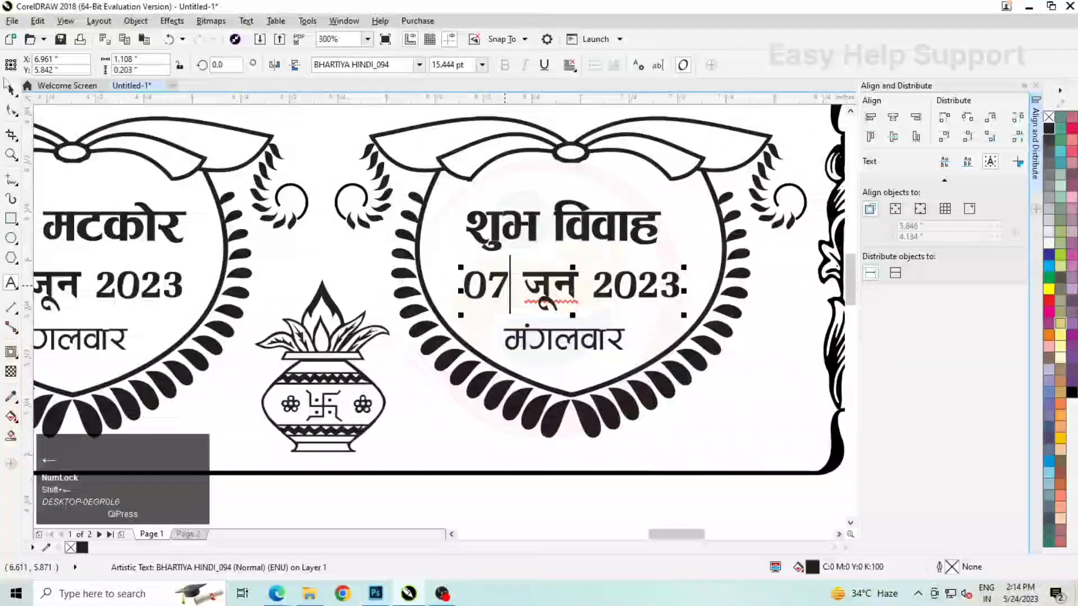
pyautogui.click(11, 89)
# Change the weekday in the right heart frame to बुधवार
pyautogui.doubleClick(561, 338)
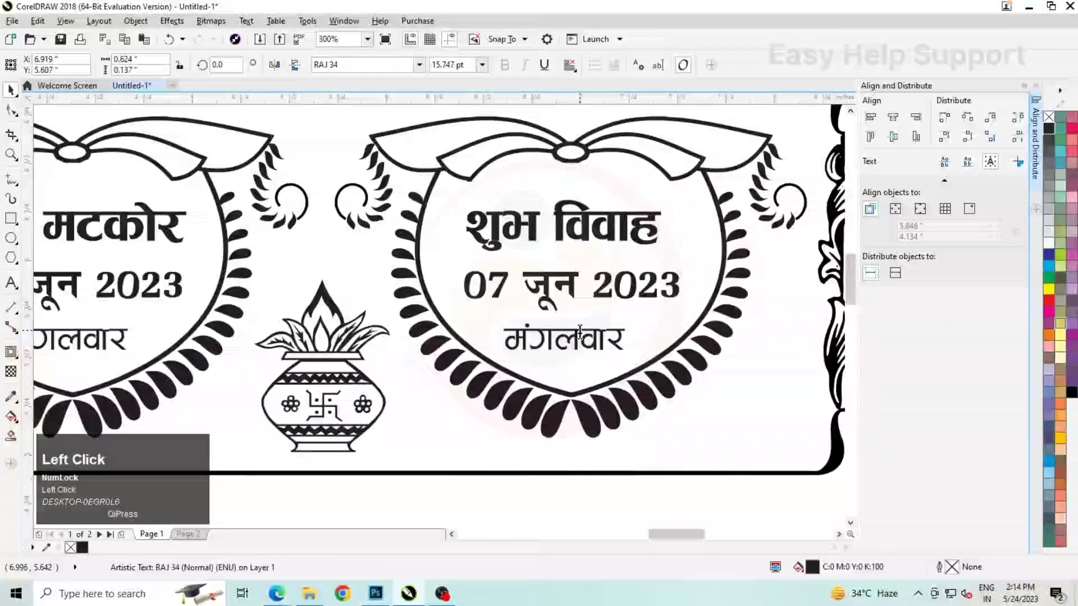
pyautogui.moveTo(578, 339); pyautogui.dragTo(494, 331)
pyautogui.write('cq/')
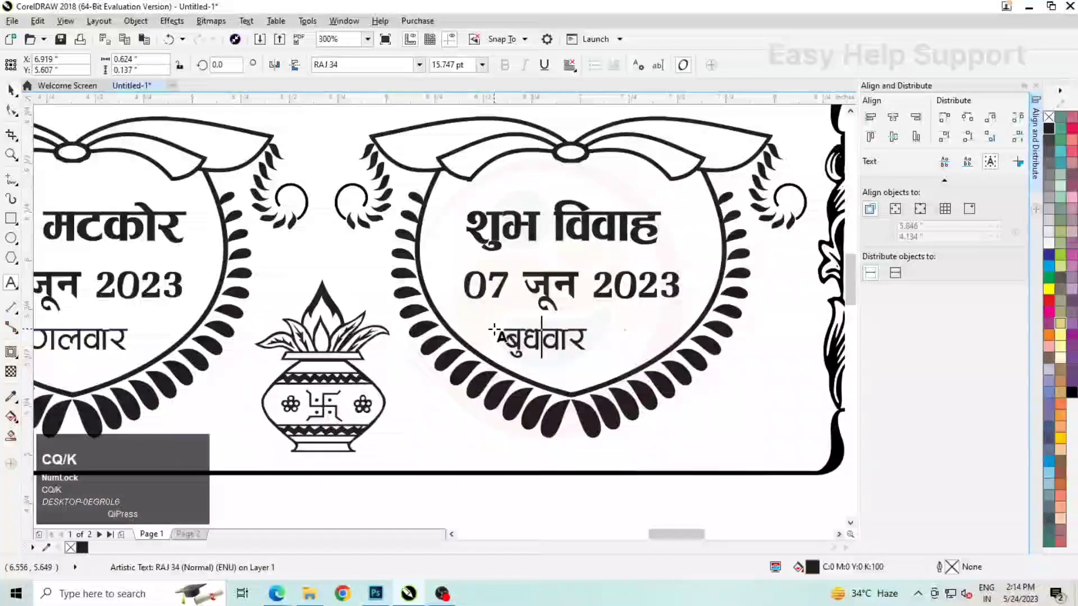
pyautogui.click(9, 92)
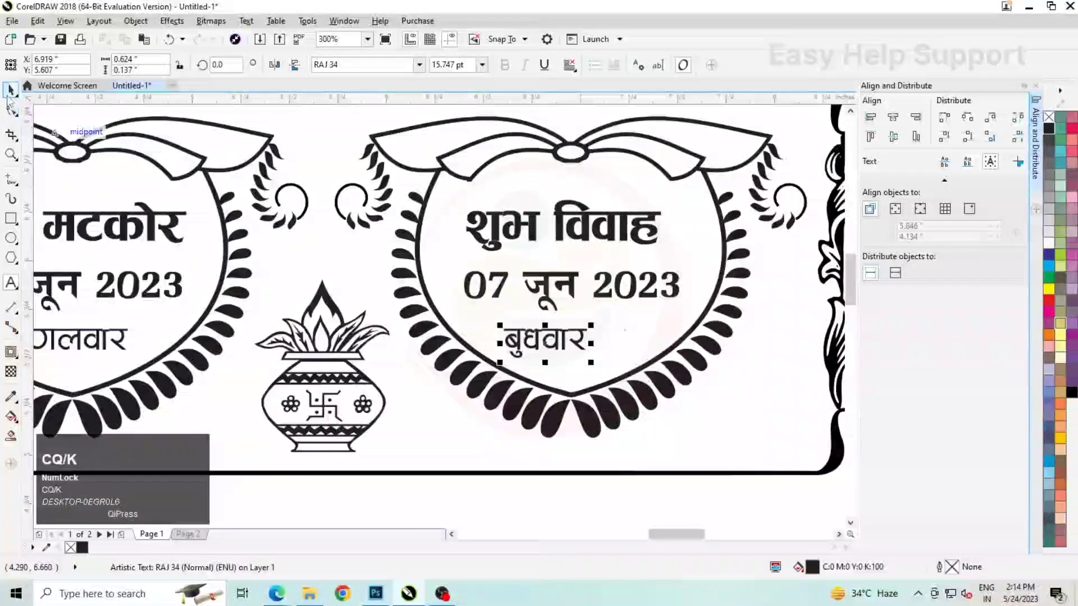
# Centre the weekday बुधवार horizontally on the 07 जून 2023 date above it
pyautogui.keyDown('shift'); pyautogui.click(547, 277); pyautogui.keyUp('shift')
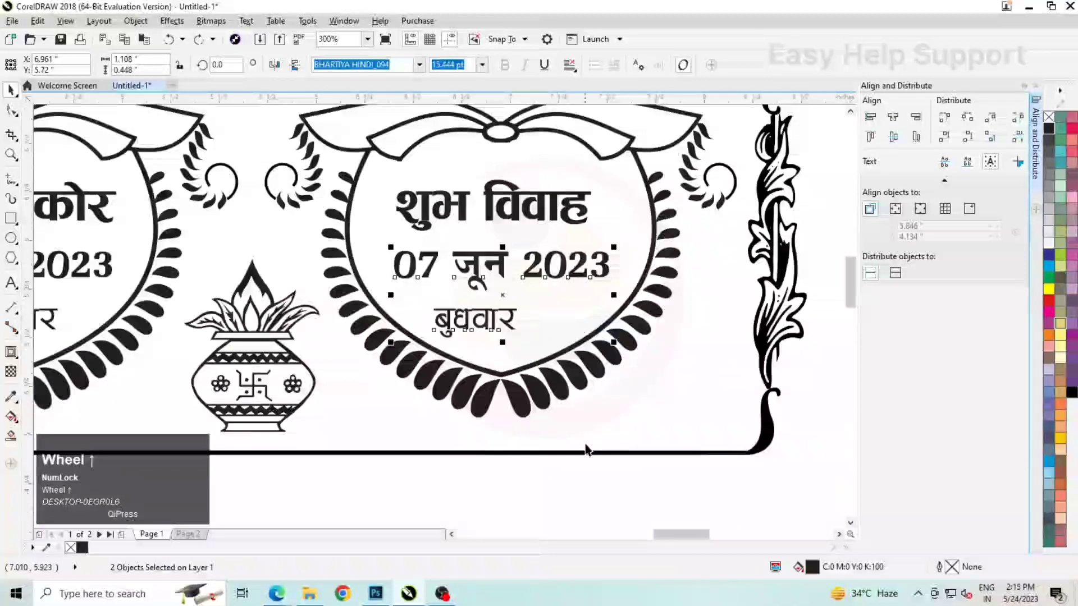
pyautogui.click(586, 447)
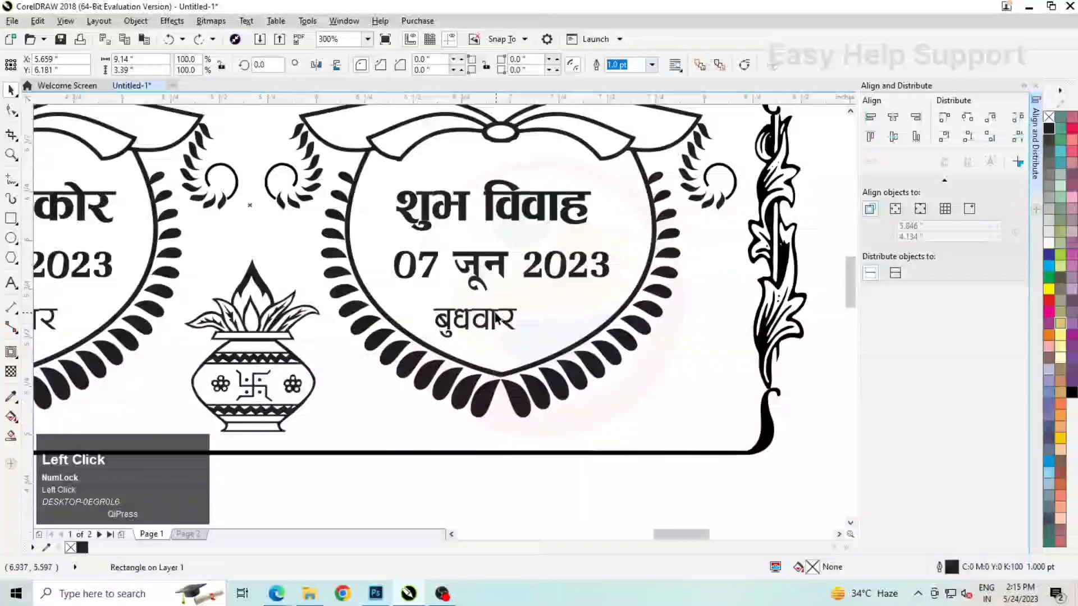
pyautogui.click(496, 318)
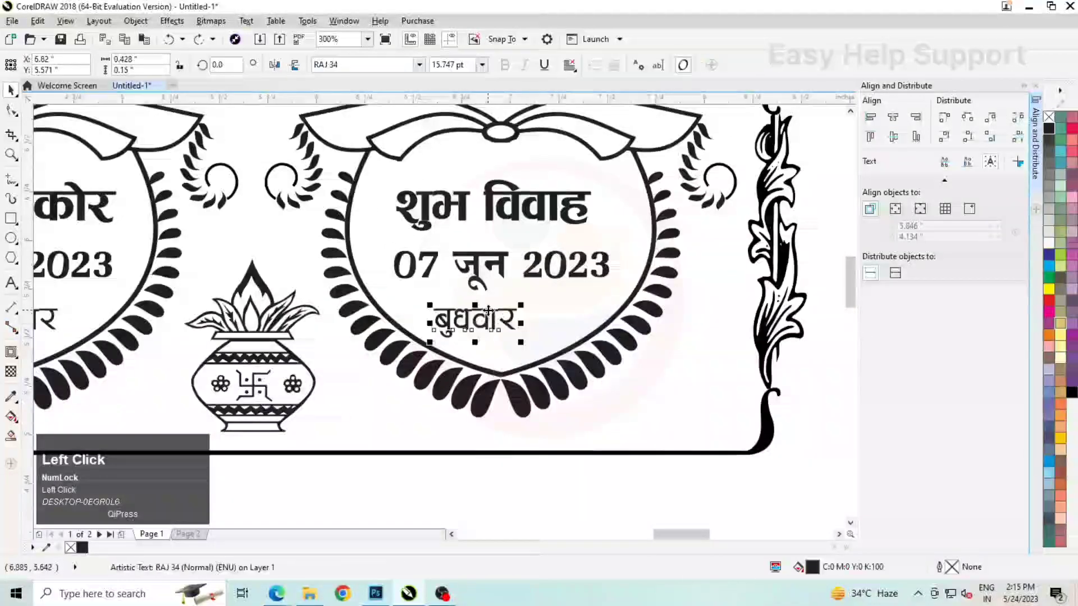
pyautogui.keyDown('shift'); pyautogui.click(475, 261); pyautogui.keyUp('shift')
pyautogui.click(893, 118)
pyautogui.scroll(-5, 642, 457)
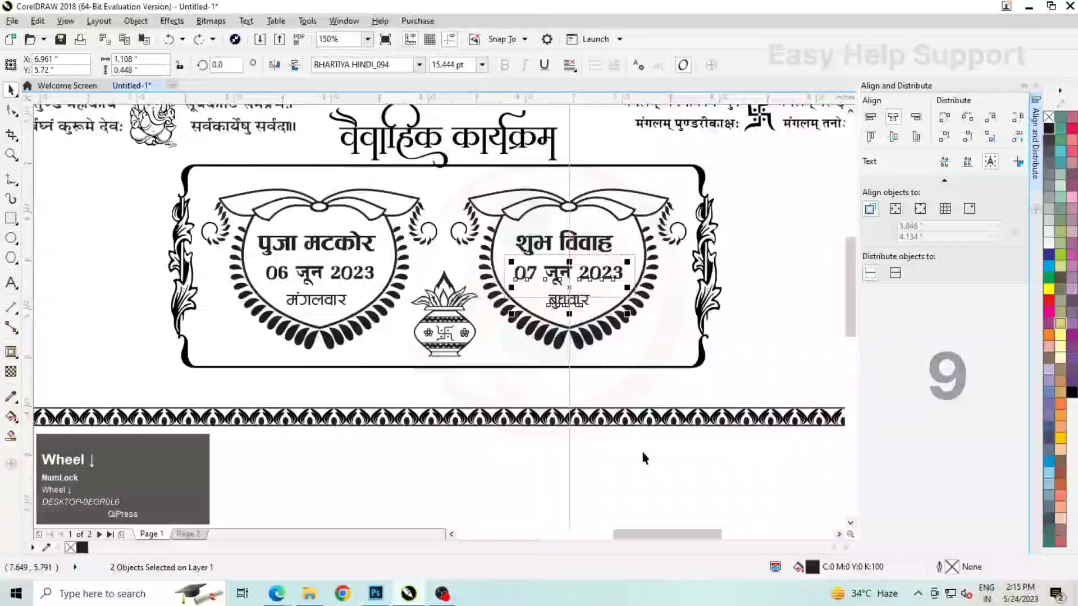
# Move the नोट line about the procession's departure below the ornamental panel and centre it horizontally on the border
pyautogui.scroll(-3, 452, 302)
pyautogui.scroll(3, 238, 299)
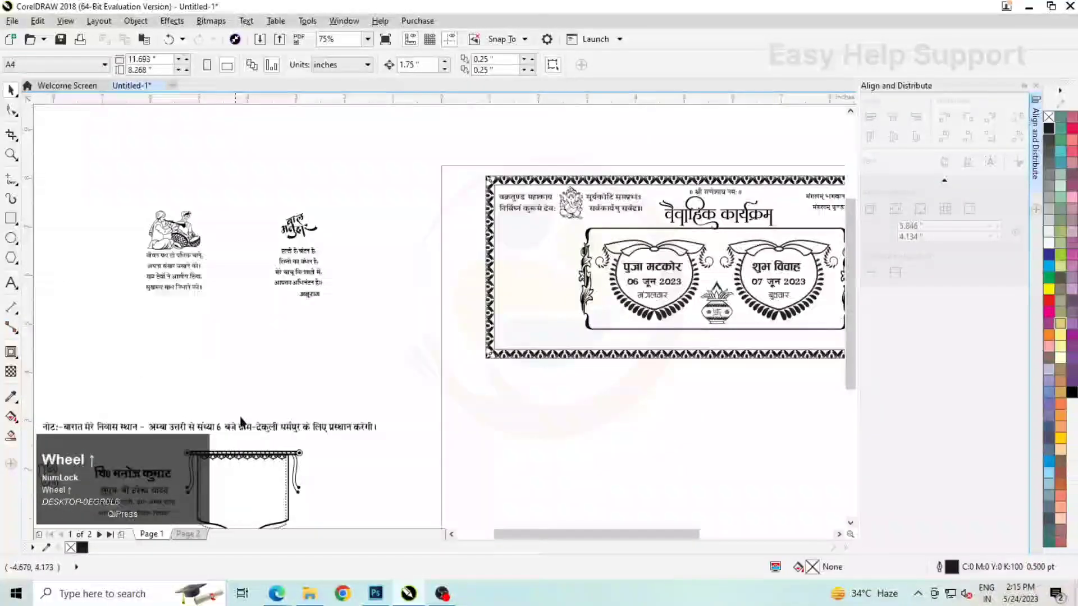
pyautogui.click(248, 428)
pyautogui.scroll(-3, 248, 428)
pyautogui.moveTo(248, 428); pyautogui.dragTo(495, 374)
pyautogui.scroll(2, 497, 387)
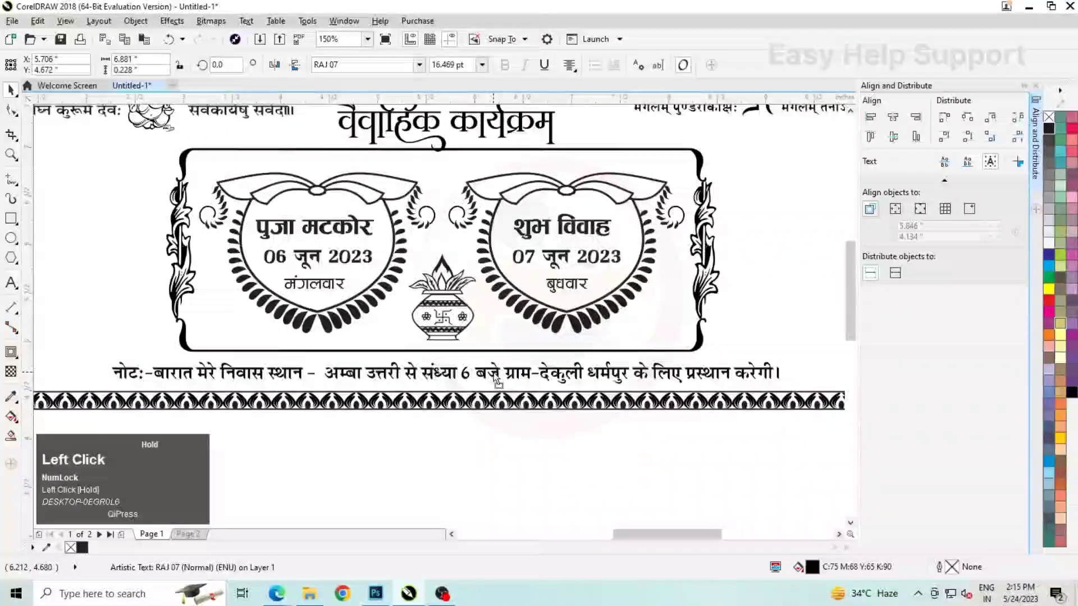
pyautogui.scroll(-1, 660, 349)
pyautogui.keyDown('shift'); pyautogui.click(661, 349); pyautogui.keyUp('shift')
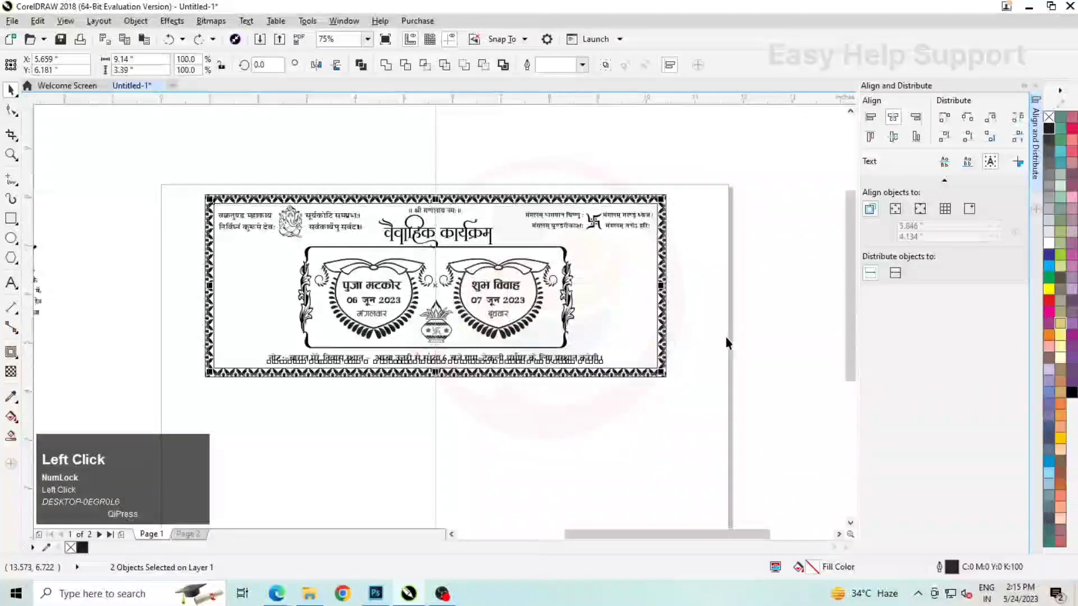
pyautogui.click(726, 337)
# Place the बाल मनुहार heading with its verse and name between the panel and the right border, at about X 9.42", Y 6"
pyautogui.scroll(-2, 665, 328)
pyautogui.scroll(2, 301, 252)
pyautogui.scroll(-1, 350, 332)
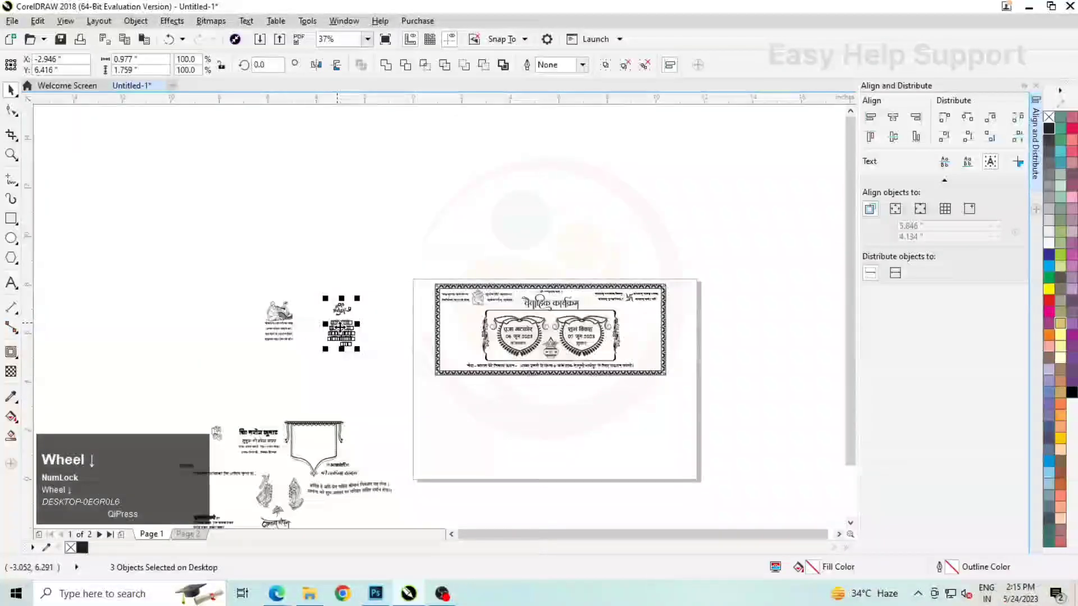
pyautogui.scroll(2, 641, 340)
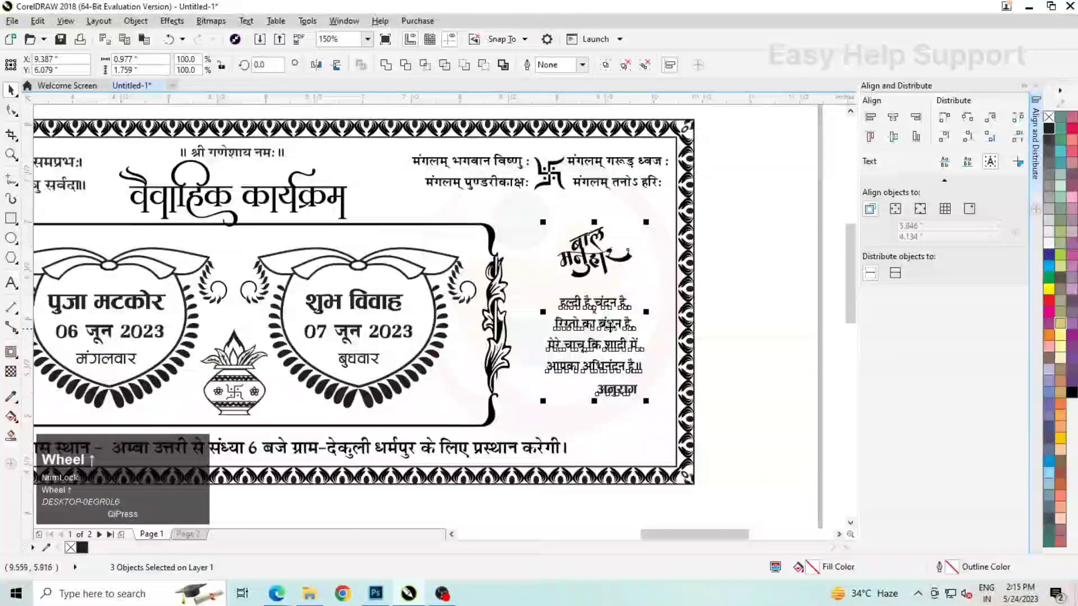
pyautogui.moveTo(612, 327); pyautogui.dragTo(616, 339)
pyautogui.scroll(-2, 616, 339)
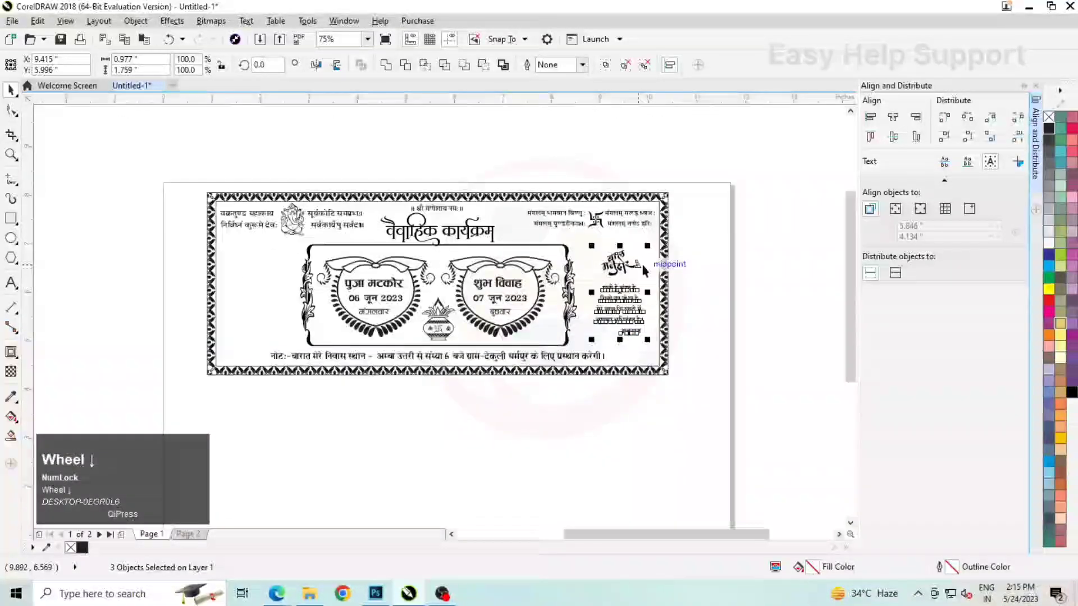
# Place the illustration of seated figures with its four-line verse between the left border and the ornamental panel
pyautogui.click(268, 259)
pyautogui.moveTo(270, 261); pyautogui.dragTo(448, 273)
pyautogui.scroll(2, 452, 275)
pyautogui.scroll(-1, 360, 248)
pyautogui.scroll(-1, 359, 252)
# Set the nudge distance to 4.25" and duplicate the complete card that far below the original
pyautogui.moveTo(615, 356); pyautogui.dragTo(322, 188)
pyautogui.click(416, 172)
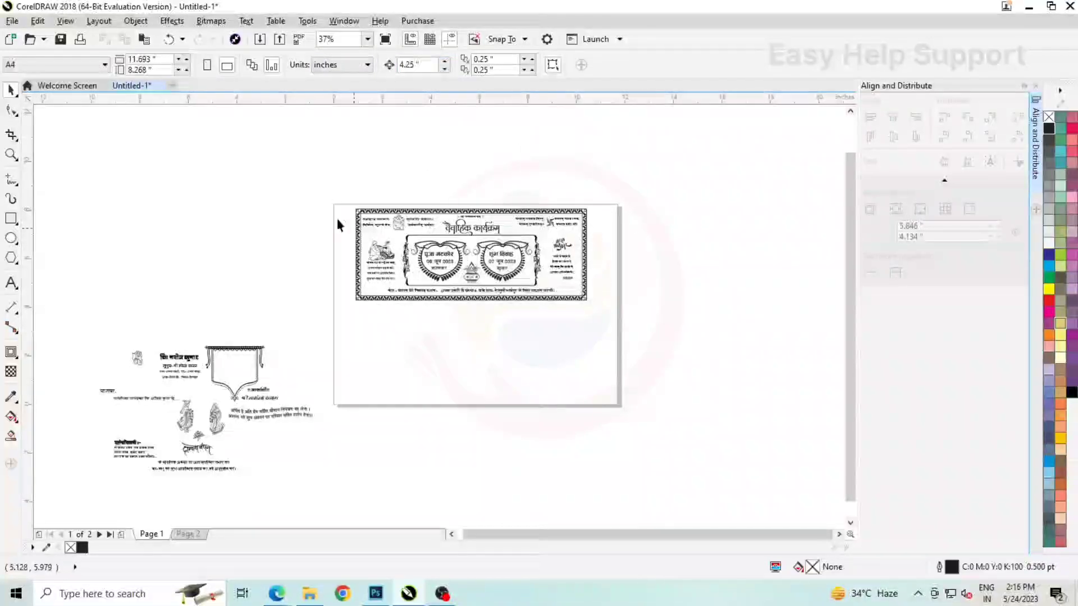
pyautogui.moveTo(333, 181); pyautogui.dragTo(648, 324)
pyautogui.press('KP_Add')
pyautogui.press('Down')
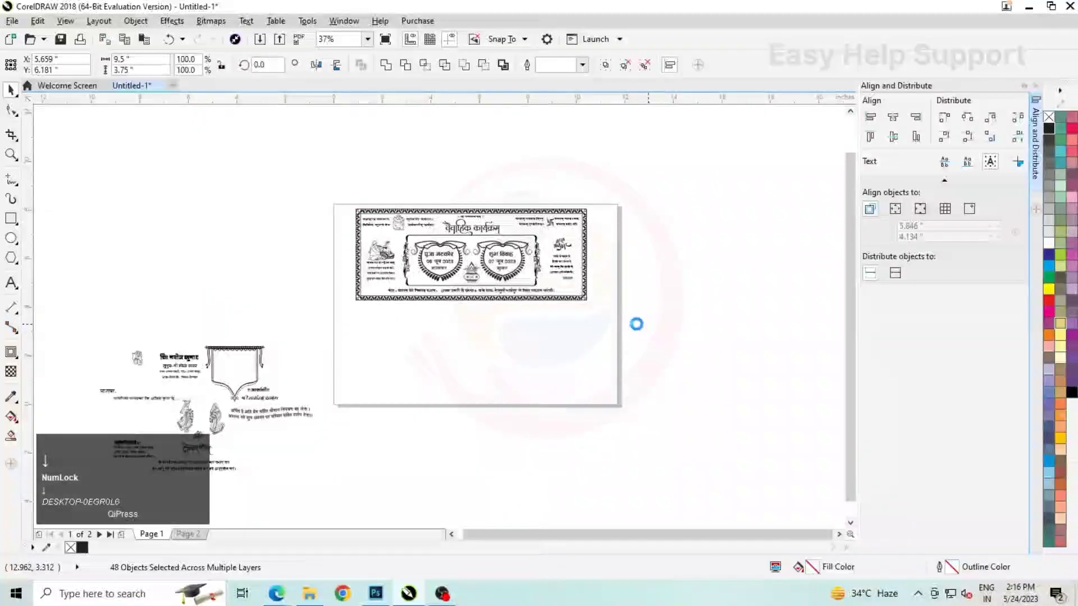
pyautogui.click(635, 342)
pyautogui.scroll(2, 452, 390)
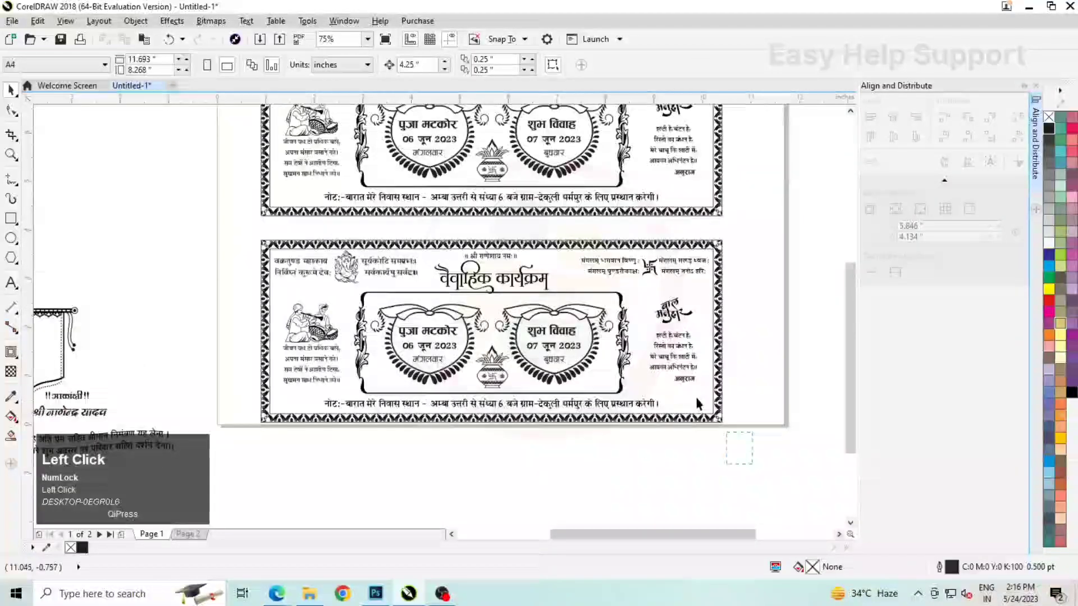
# Delete the right-hand verses, ornamental panel, heart-framed dates, seated-figures illustration and नोट line from the lower card copy
pyautogui.moveTo(580, 240); pyautogui.dragTo(526, 241)
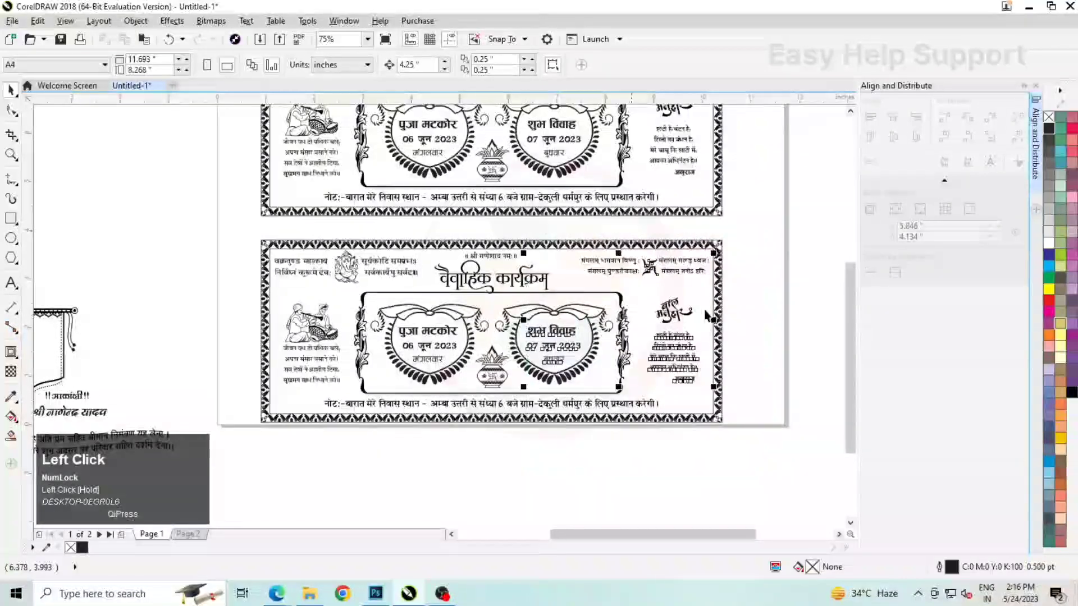
pyautogui.rightClick(711, 337)
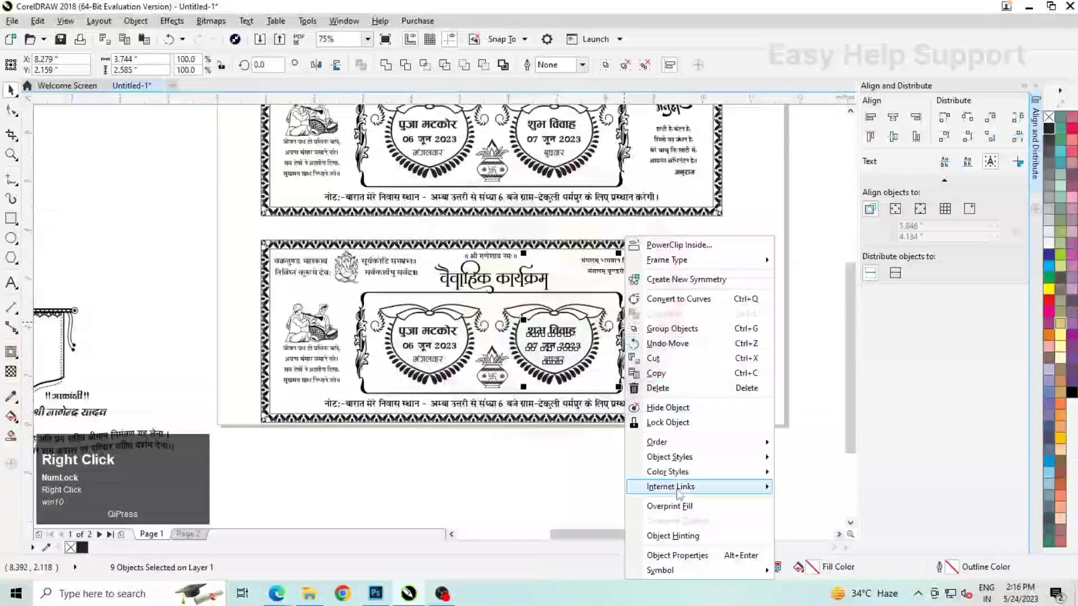
pyautogui.click(733, 455)
pyautogui.moveTo(222, 267); pyautogui.dragTo(678, 414)
pyautogui.moveTo(684, 415); pyautogui.dragTo(683, 413)
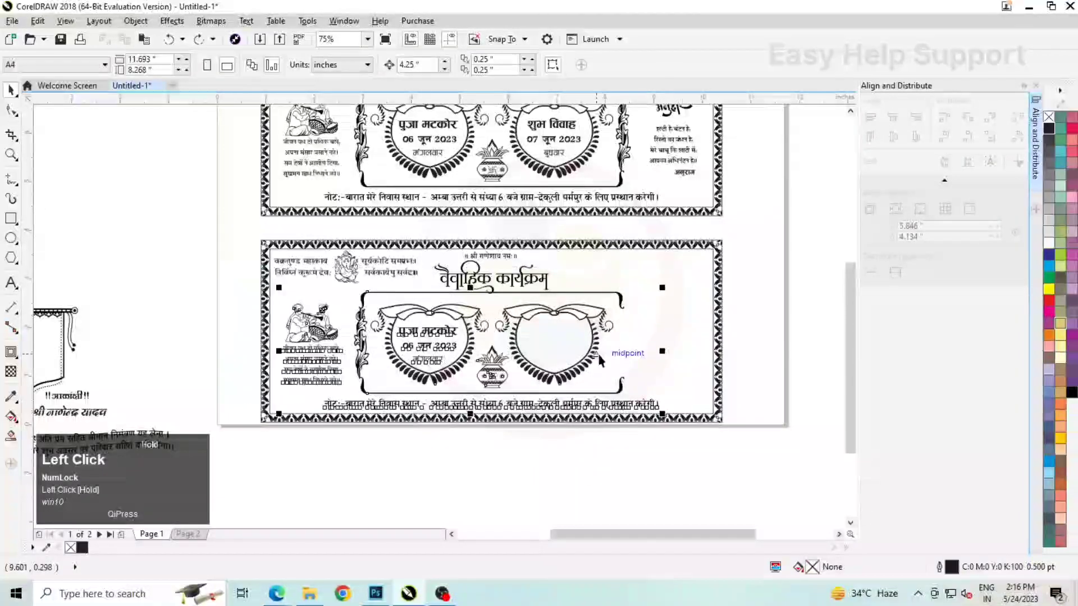
pyautogui.press('Delete')
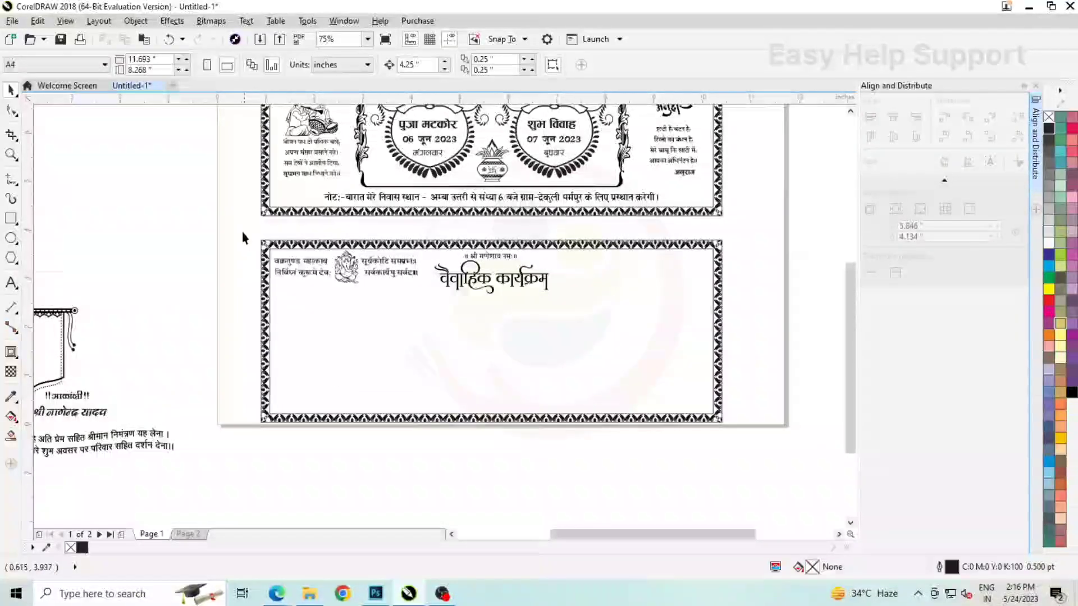
# Delete the remaining top verses, the वैवाहिक कार्यक्रम title and the Ganesh figure from the lower card, keeping the श्री गणेशाय नमः line
pyautogui.moveTo(237, 230); pyautogui.dragTo(248, 241)
pyautogui.moveTo(425, 288); pyautogui.dragTo(425, 288)
pyautogui.press('Delete')
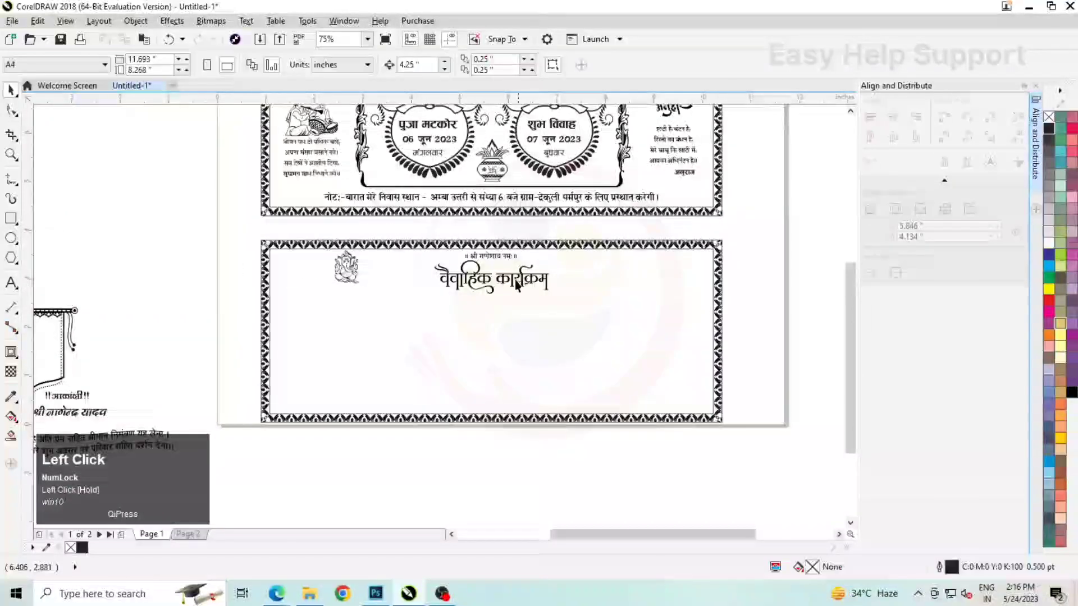
pyautogui.click(488, 280)
pyautogui.press('Delete')
pyautogui.click(352, 268)
pyautogui.press('Delete')
pyautogui.scroll(-2, 506, 282)
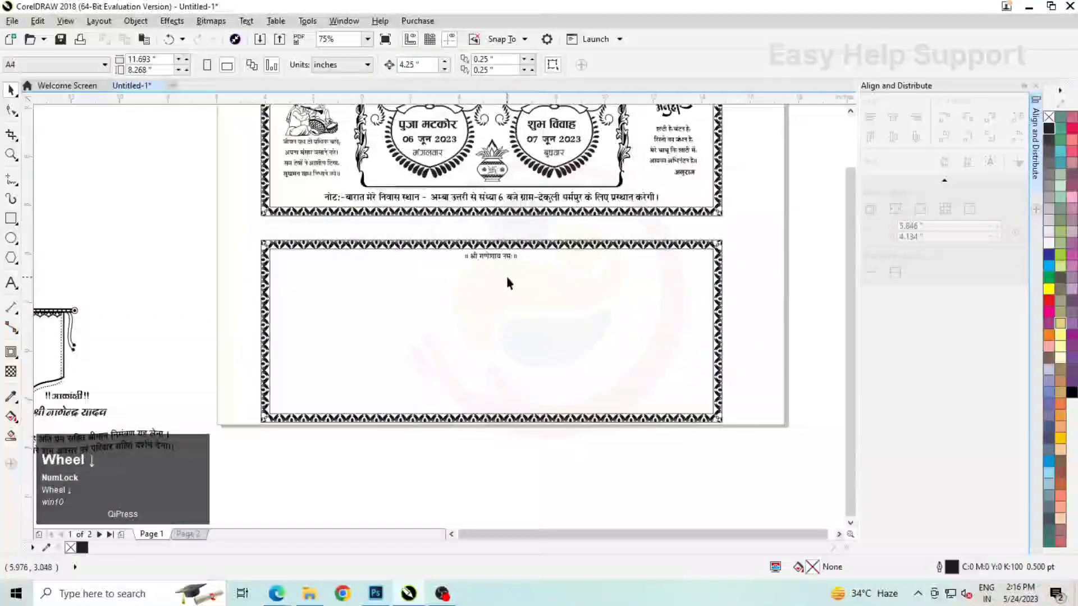
# Select all the loose invitation elements beside the page and bring them to the front of the layer
pyautogui.moveTo(94, 265); pyautogui.dragTo(356, 434)
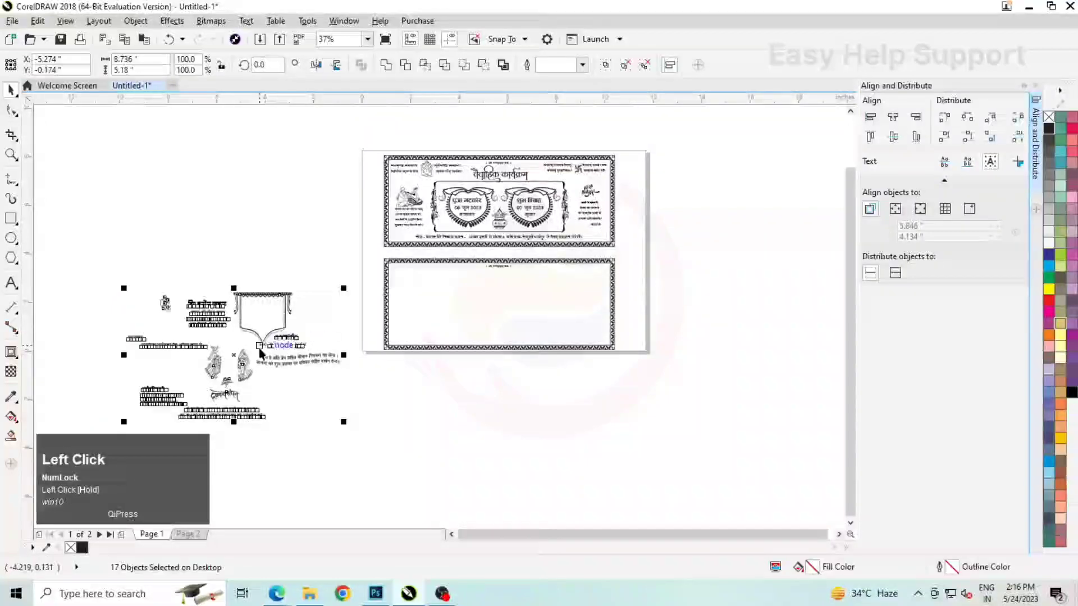
pyautogui.rightClick(261, 344)
pyautogui.click(303, 207)
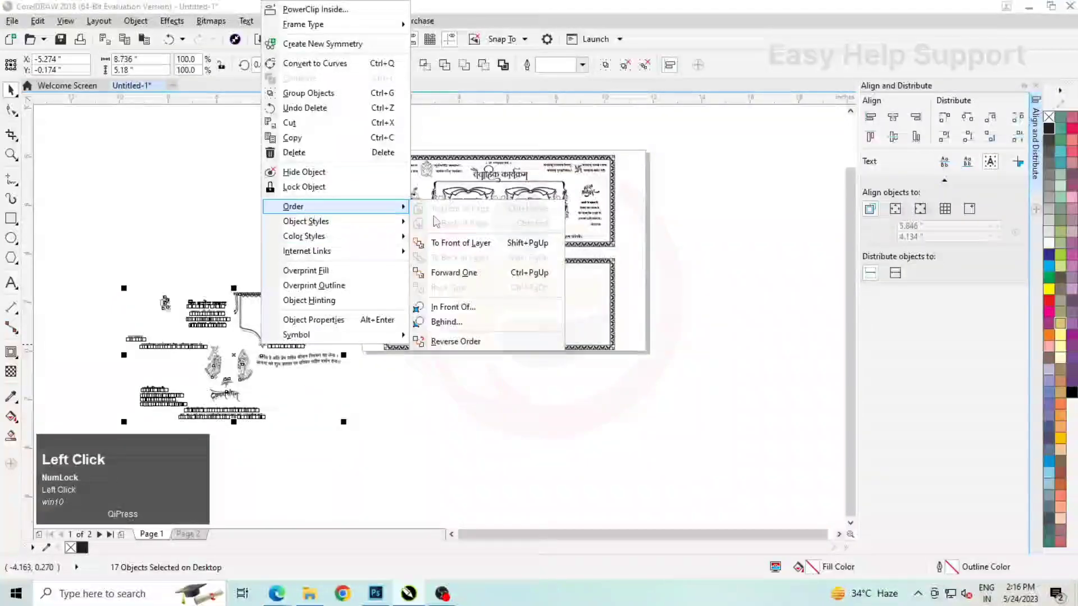
pyautogui.click(528, 243)
# Move the small Ganesh figure beneath the श्री गणेशाय नमः line and centre it horizontally on the lower border
pyautogui.scroll(2, 205, 309)
pyautogui.click(123, 298)
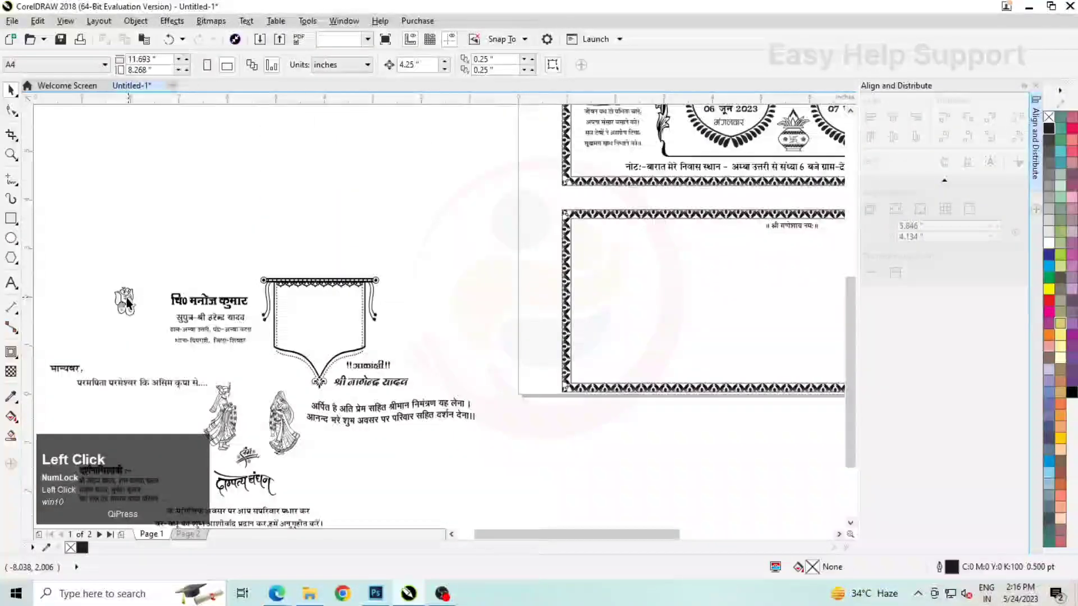
pyautogui.moveTo(123, 297); pyautogui.dragTo(789, 246)
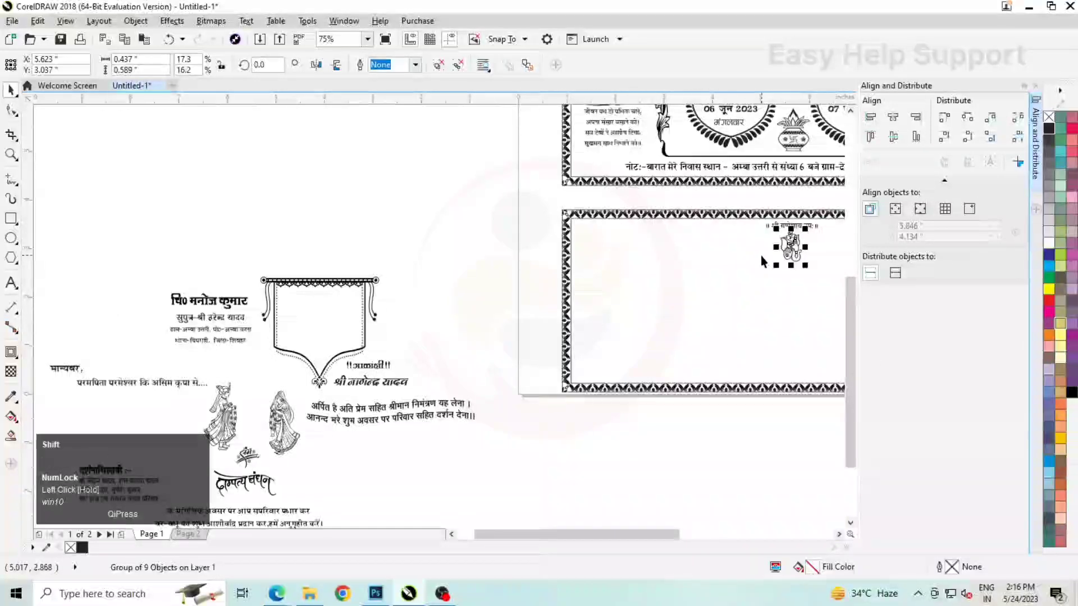
pyautogui.keyDown('shift'); pyautogui.click(766, 254); pyautogui.keyUp('shift')
pyautogui.click(893, 117)
pyautogui.scroll(-1, 411, 233)
pyautogui.scroll(3, 604, 241)
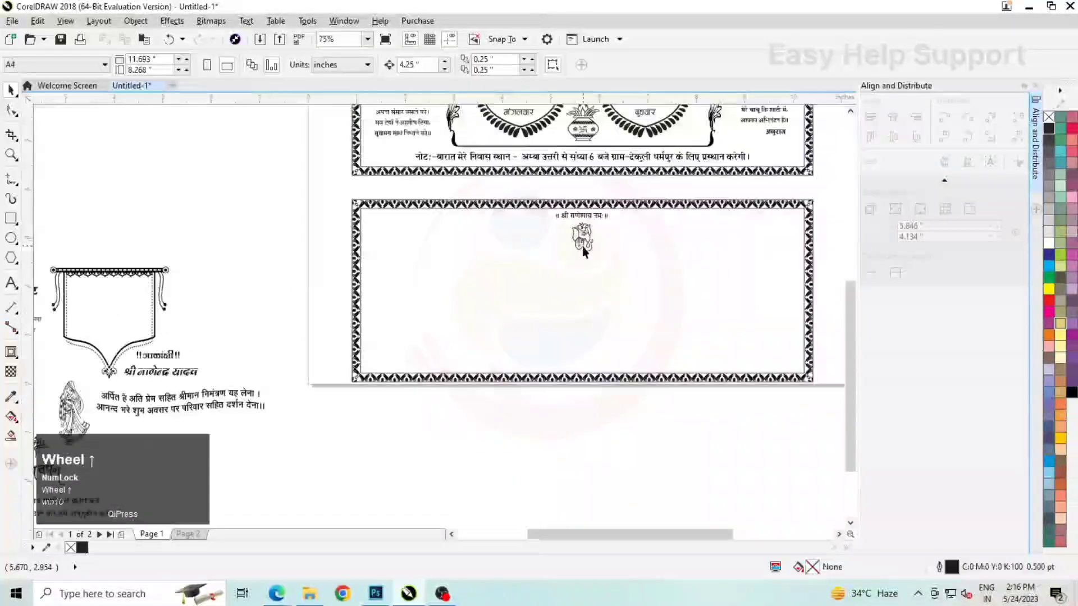
# Enlarge the Ganesh figure slightly and centre it horizontally on the lower border again
pyautogui.click(606, 246)
pyautogui.moveTo(606, 261); pyautogui.dragTo(615, 270)
pyautogui.keyDown('shift'); pyautogui.click(656, 258); pyautogui.keyUp('shift')
pyautogui.click(894, 118)
# Place the two-line invitation verse beginning अर्पित है in the lower card's upper right, at about X 8.26", Y 3.17"
pyautogui.scroll(-3, 548, 249)
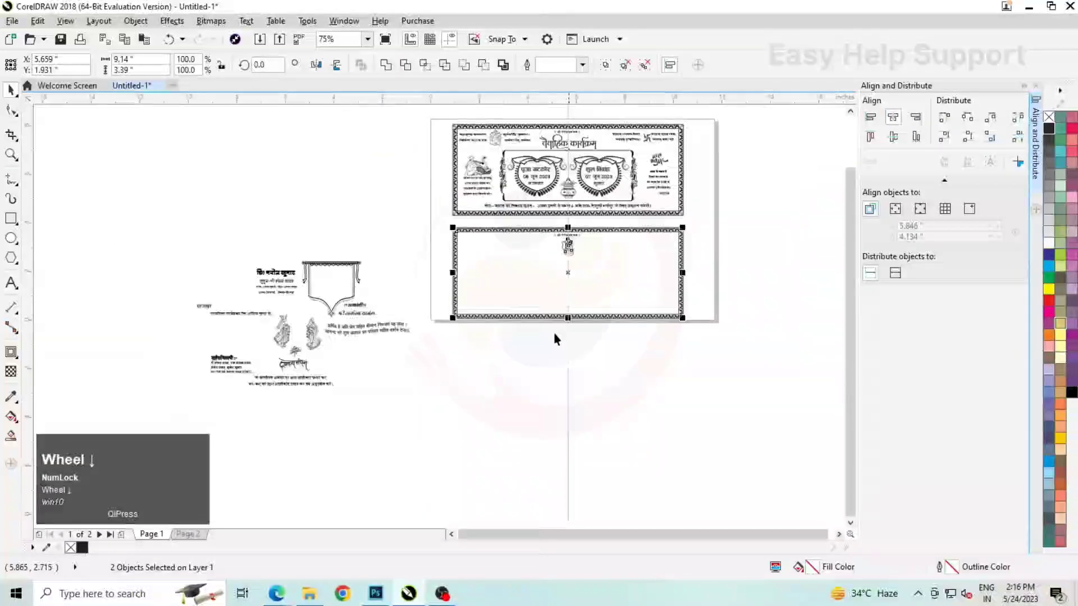
pyautogui.click(360, 325)
pyautogui.moveTo(635, 263)
pyautogui.mouseDown()
pyautogui.moveTo(632, 239)
pyautogui.moveTo(638, 268)
pyautogui.mouseUp()
pyautogui.scroll(2, 647, 234)
pyautogui.scroll(-2, 638, 264)
# Place the मान्यवर greeting in the lower card's upper-left corner and stretch it to about 0.516" high
pyautogui.scroll(1, 332, 277)
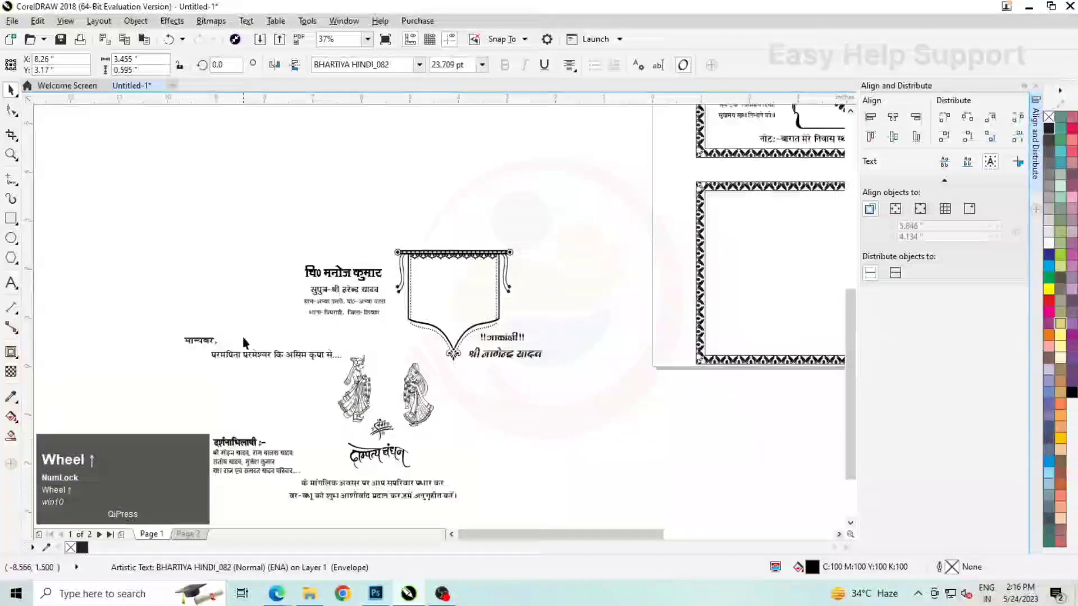
pyautogui.click(245, 354)
pyautogui.scroll(-1, 245, 355)
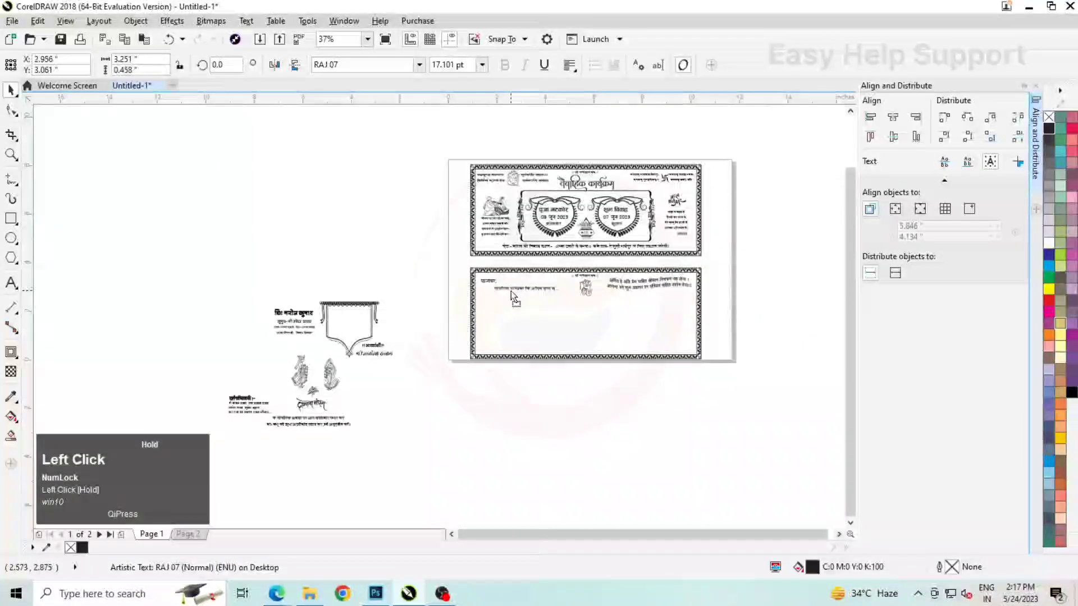
pyautogui.click(522, 288)
pyautogui.scroll(3, 530, 283)
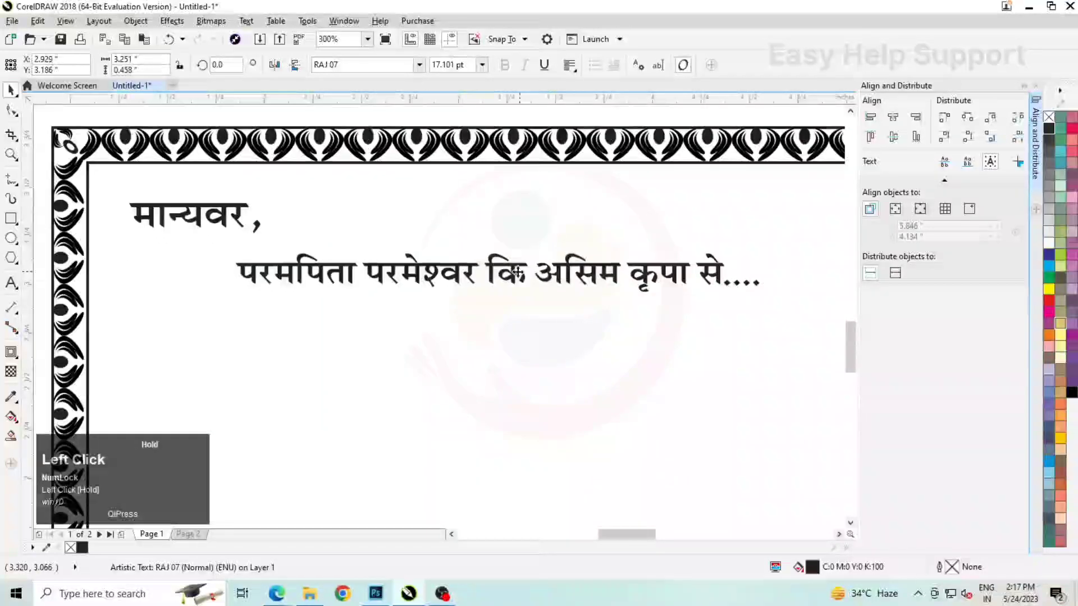
pyautogui.scroll(-1, 505, 292)
pyautogui.moveTo(471, 285); pyautogui.dragTo(469, 291)
pyautogui.scroll(-1, 470, 291)
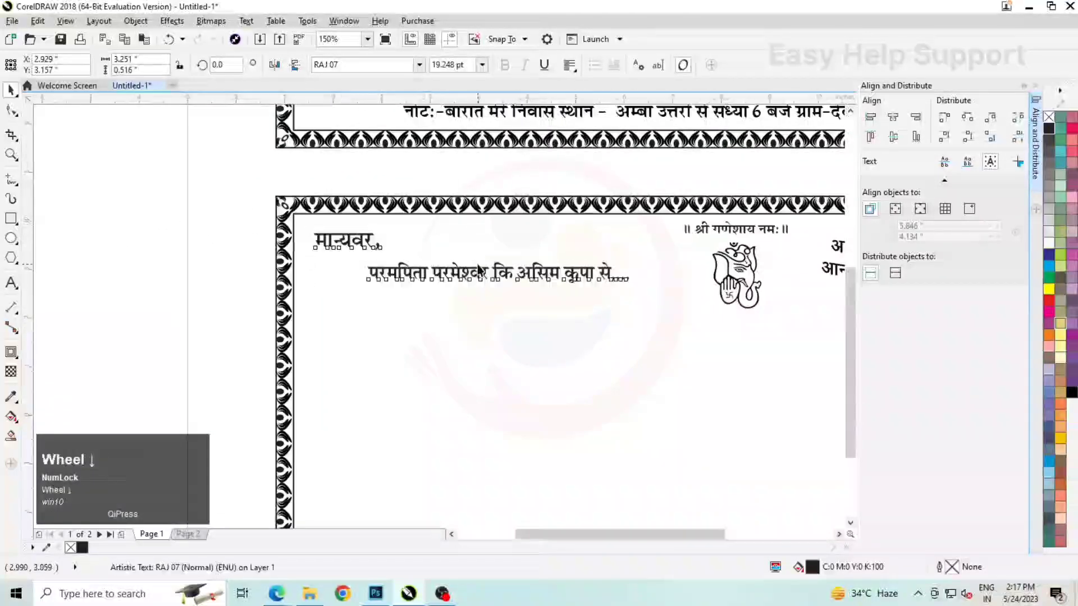
pyautogui.click(288, 273)
# Move the hanging banner frame below the मान्यवर greeting, at about X 3.119", Y 1.625"
pyautogui.scroll(-1, 287, 273)
pyautogui.scroll(1, 191, 277)
pyautogui.moveTo(157, 249); pyautogui.dragTo(259, 374)
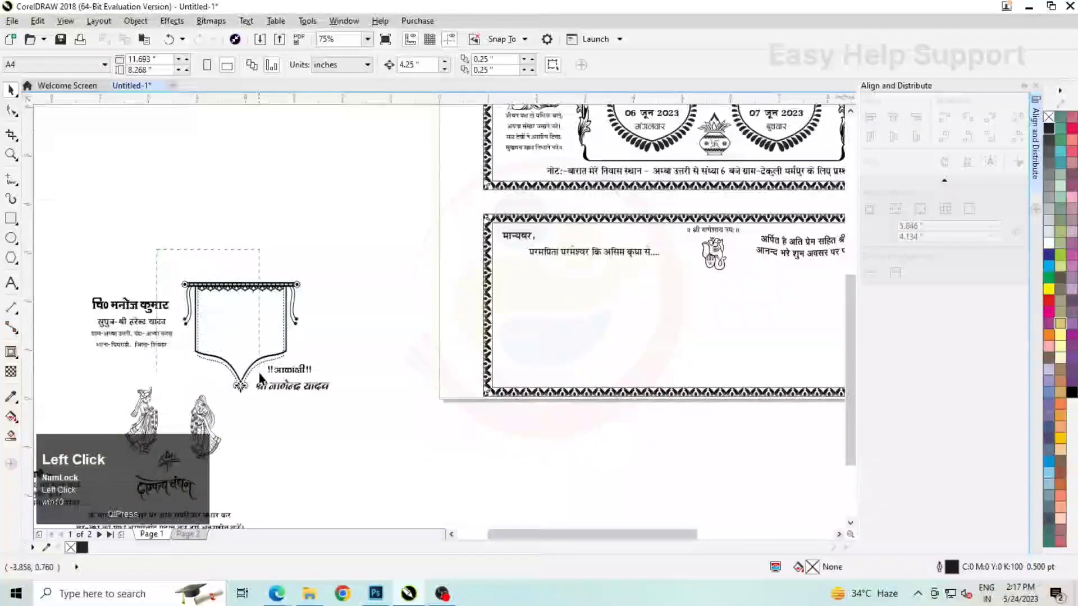
pyautogui.moveTo(305, 408); pyautogui.dragTo(305, 408)
pyautogui.moveTo(251, 340); pyautogui.dragTo(592, 321)
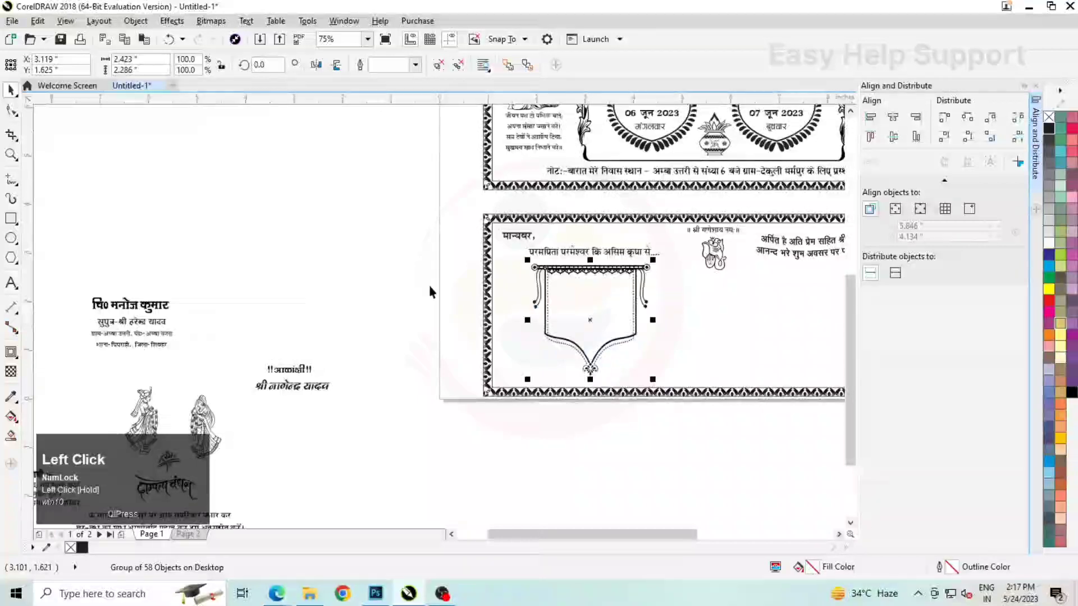
pyautogui.scroll(-1, 424, 277)
pyautogui.click(613, 390)
# Move the groom's name and address block clear of the other loose elements and bring it to the front of the layer
pyautogui.scroll(1, 274, 296)
pyautogui.moveTo(371, 340); pyautogui.dragTo(372, 340)
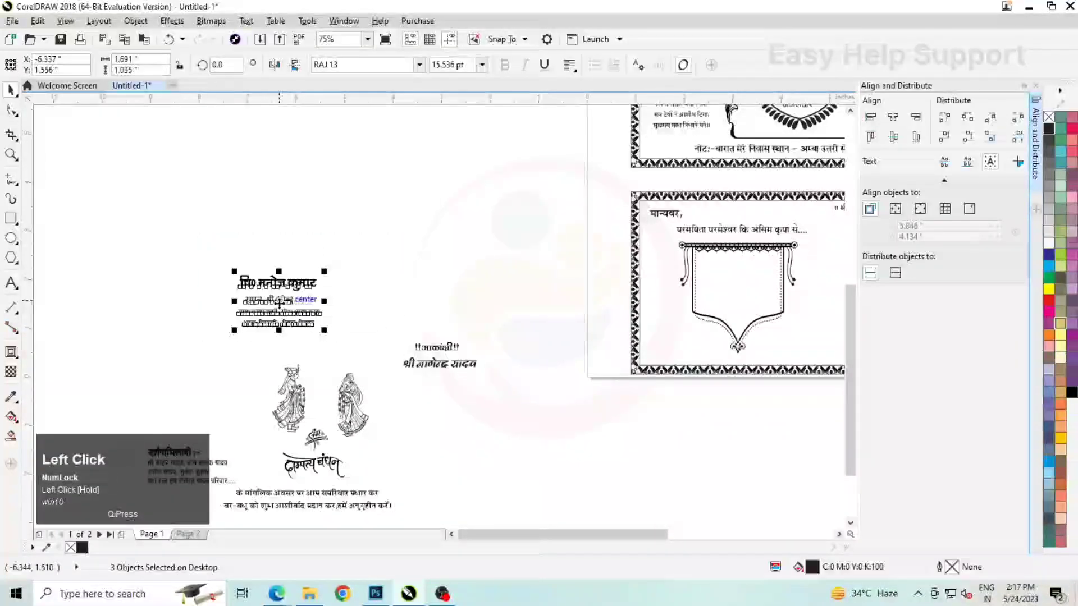
pyautogui.moveTo(280, 296); pyautogui.dragTo(386, 280)
pyautogui.rightClick(385, 281)
pyautogui.click(466, 443)
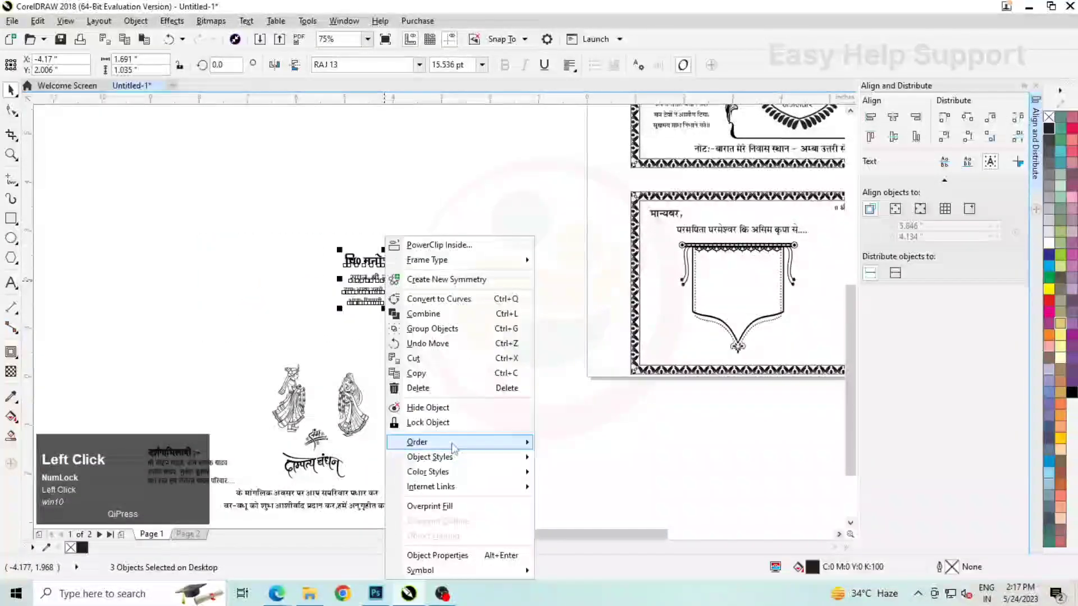
pyautogui.click(645, 474)
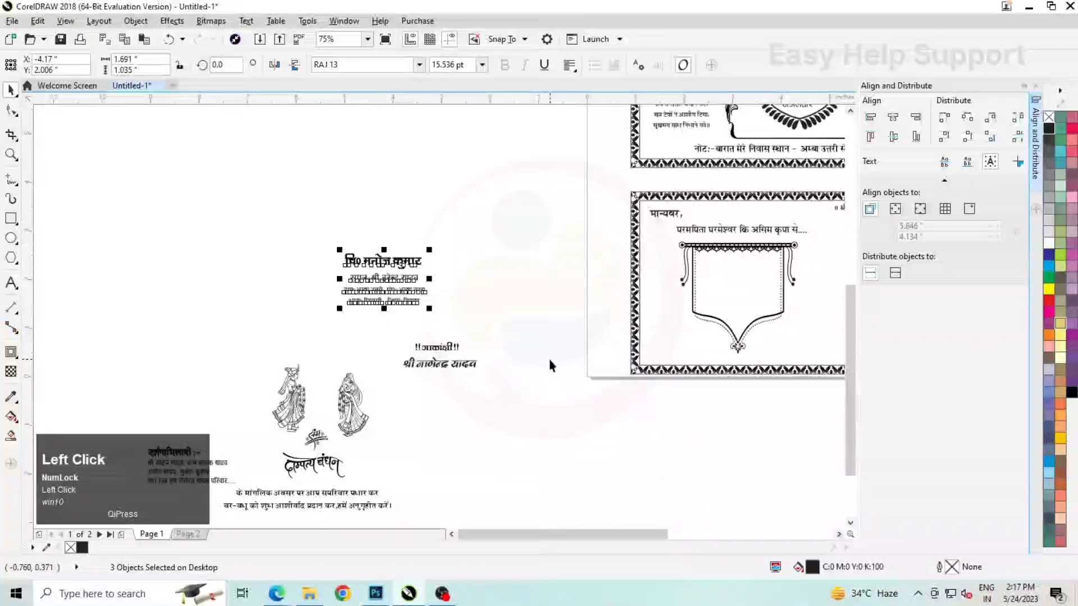
# Place the groom's name and address block inside the banner, at about X 3.126", Y 1.911"
pyautogui.moveTo(381, 281); pyautogui.dragTo(767, 290)
pyautogui.scroll(3, 766, 290)
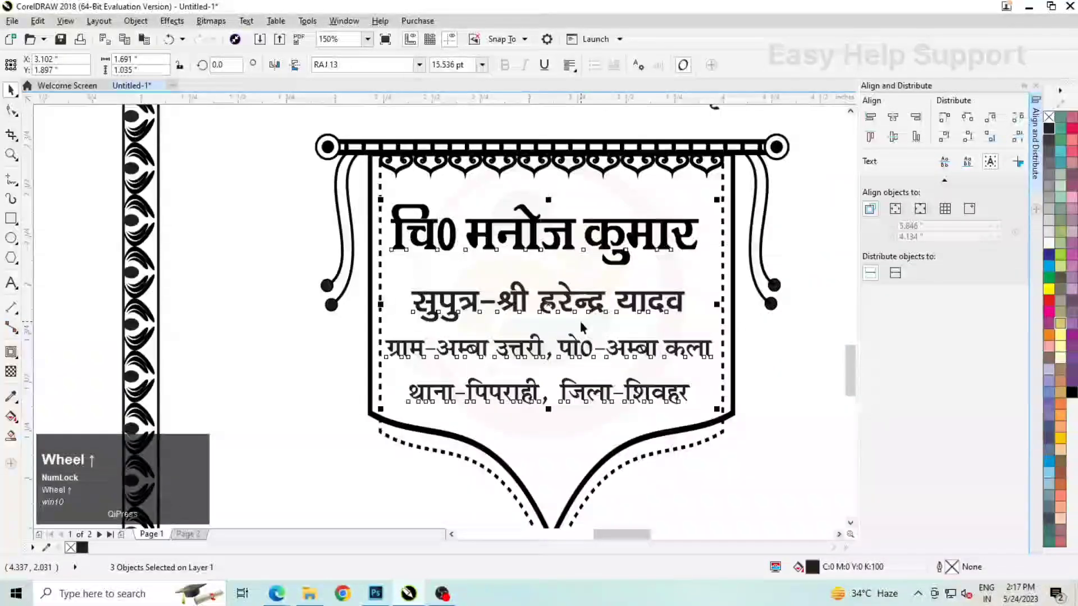
pyautogui.click(556, 237)
pyautogui.scroll(-2, 348, 304)
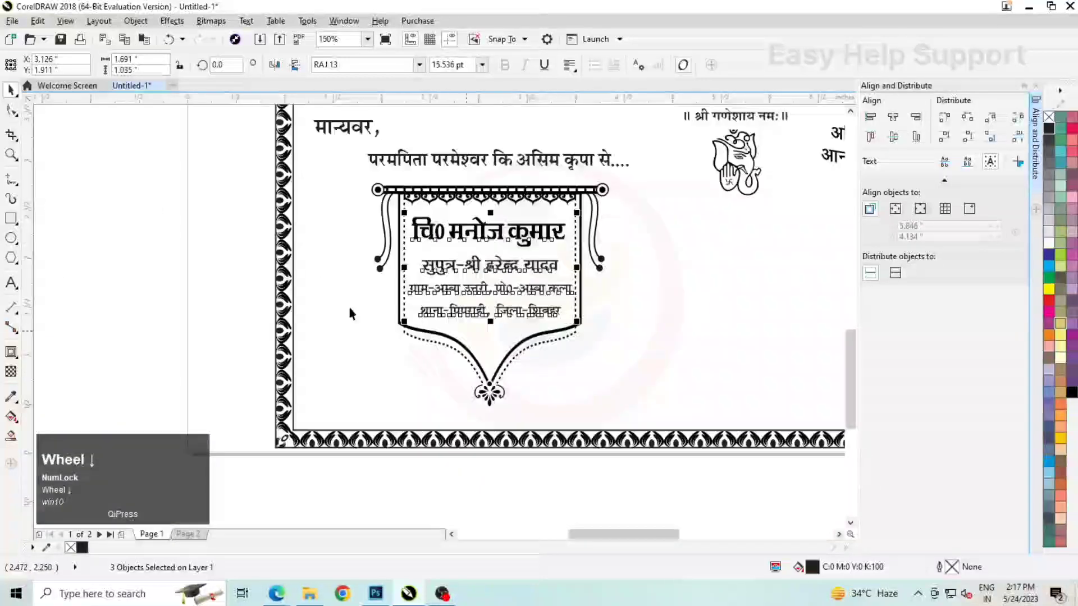
# Stretch the two address lines in the banner downward to about 0.401" high
pyautogui.click(457, 319)
pyautogui.scroll(1, 458, 319)
pyautogui.click(490, 305)
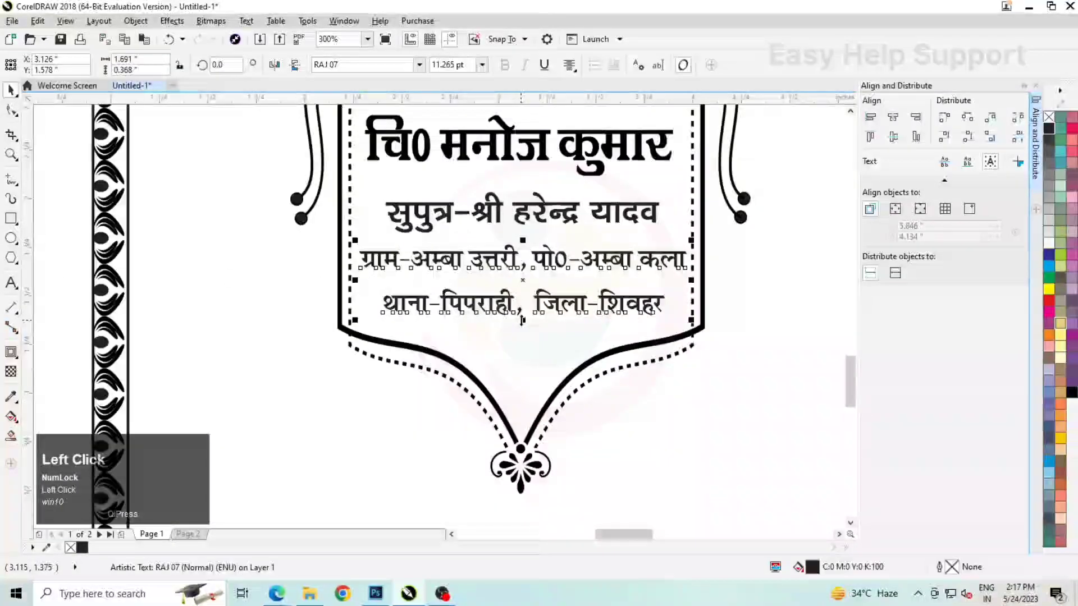
pyautogui.moveTo(521, 322); pyautogui.dragTo(537, 309)
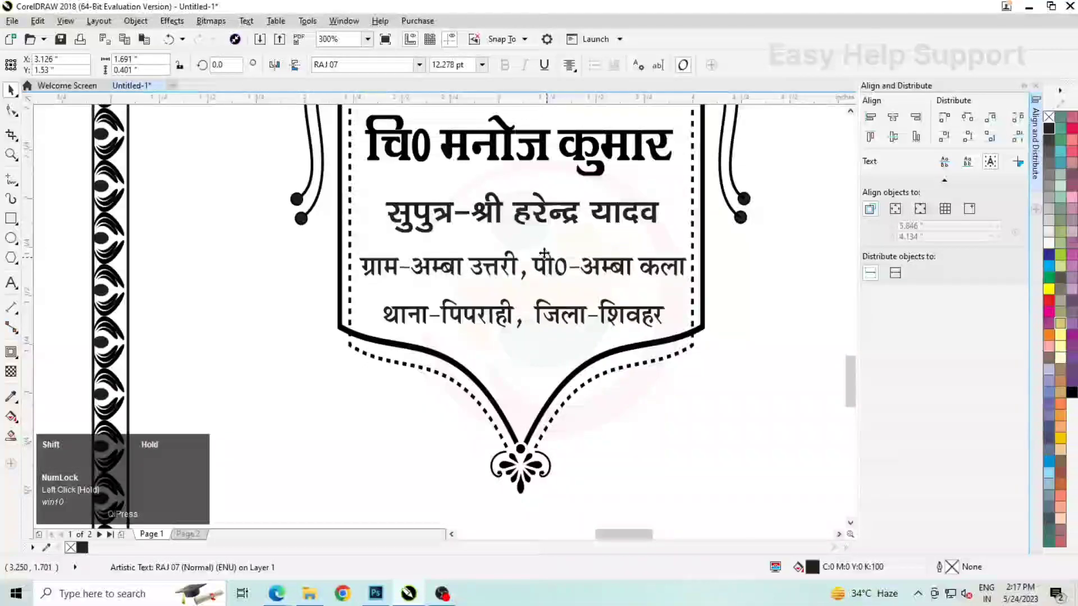
# Adjust the सुपुत्र line below the groom's name, and stretch the name itself to about 0.326" high
pyautogui.click(522, 214)
pyautogui.scroll(1, 523, 217)
pyautogui.moveTo(522, 261); pyautogui.dragTo(524, 269)
pyautogui.scroll(-1, 493, 325)
pyautogui.click(554, 198)
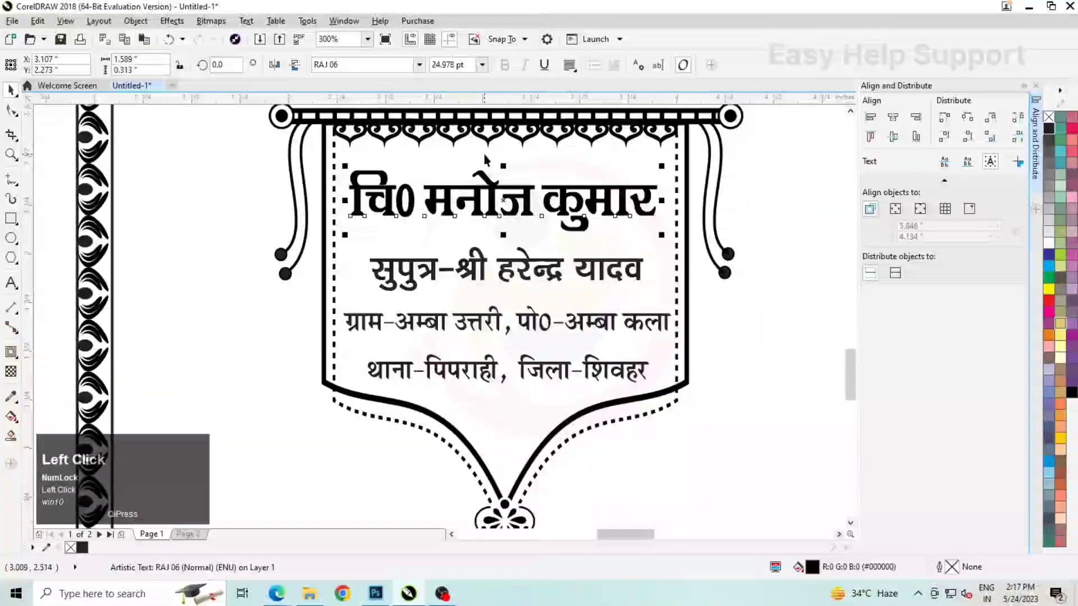
pyautogui.scroll(1, 485, 155)
pyautogui.moveTo(522, 181); pyautogui.dragTo(524, 188)
pyautogui.scroll(-2, 478, 222)
pyautogui.scroll(-1, 477, 223)
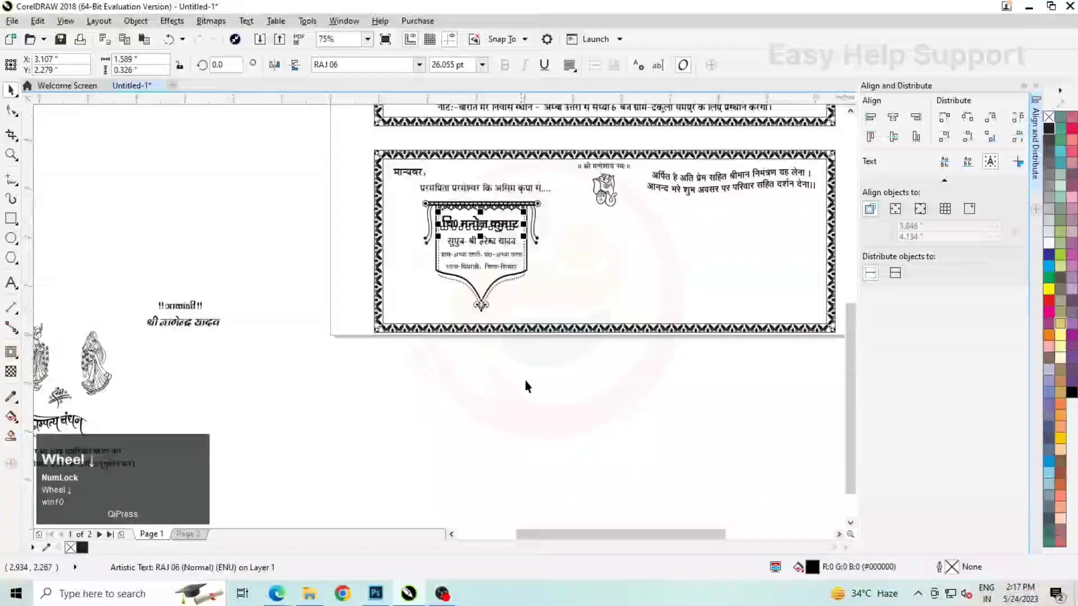
# Duplicate the finished banner with its text horizontally to the space beneath the two-line invitation verse
pyautogui.moveTo(550, 392); pyautogui.dragTo(451, 241)
pyautogui.moveTo(406, 194); pyautogui.dragTo(406, 195)
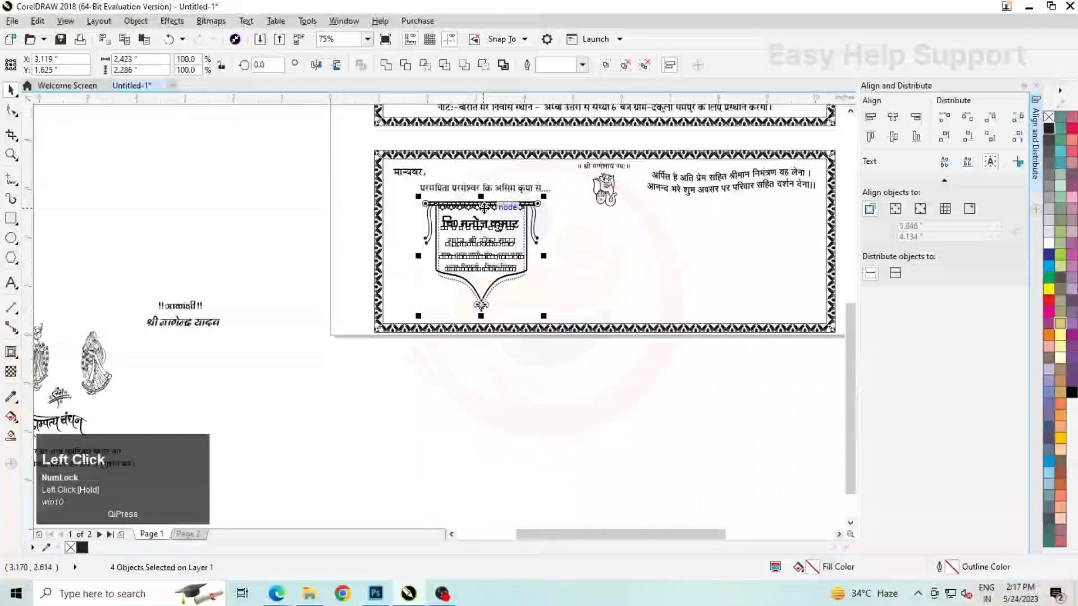
pyautogui.moveTo(485, 247); pyautogui.dragTo(734, 248)
pyautogui.rightClick(734, 249)
pyautogui.scroll(-1, 540, 270)
pyautogui.click(542, 271)
# Replace the groom's name in the copied banner with the bride's name, prefixed with आयु0
pyautogui.scroll(3, 643, 247)
pyautogui.doubleClick(628, 254)
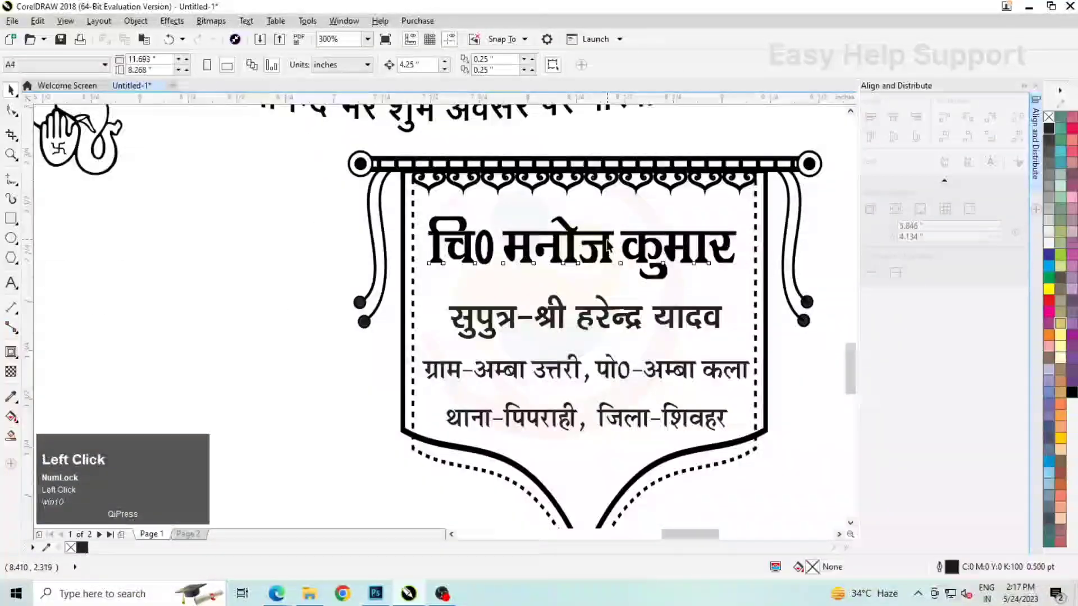
pyautogui.hotkey('ctrl', 'a')
pyautogui.write('vk;')
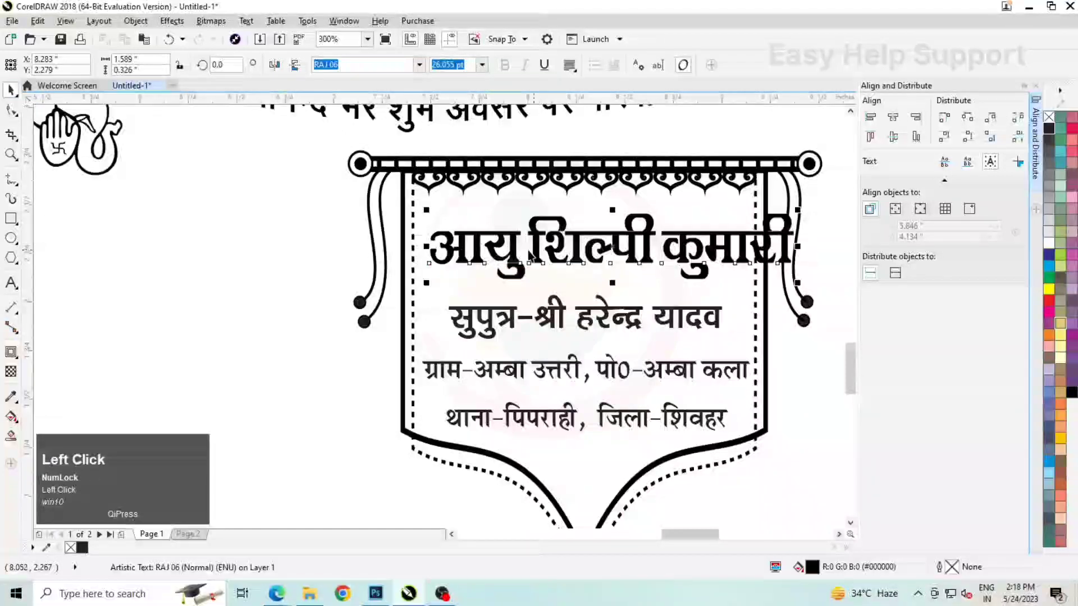
pyautogui.scroll(2, 529, 256)
pyautogui.moveTo(476, 236); pyautogui.dragTo(529, 227)
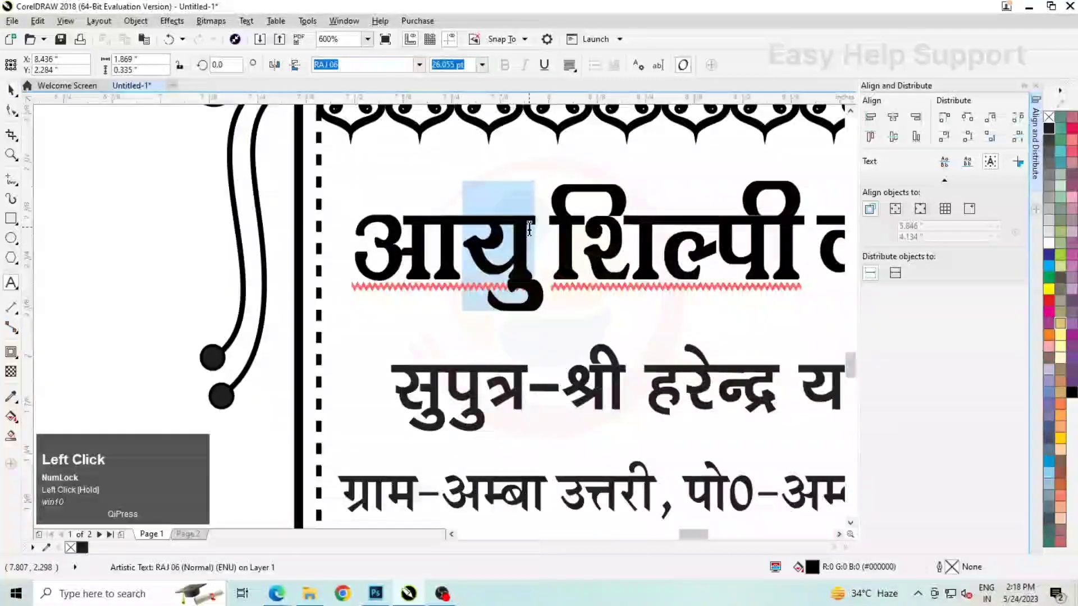
pyautogui.click(536, 227)
pyautogui.write('0')
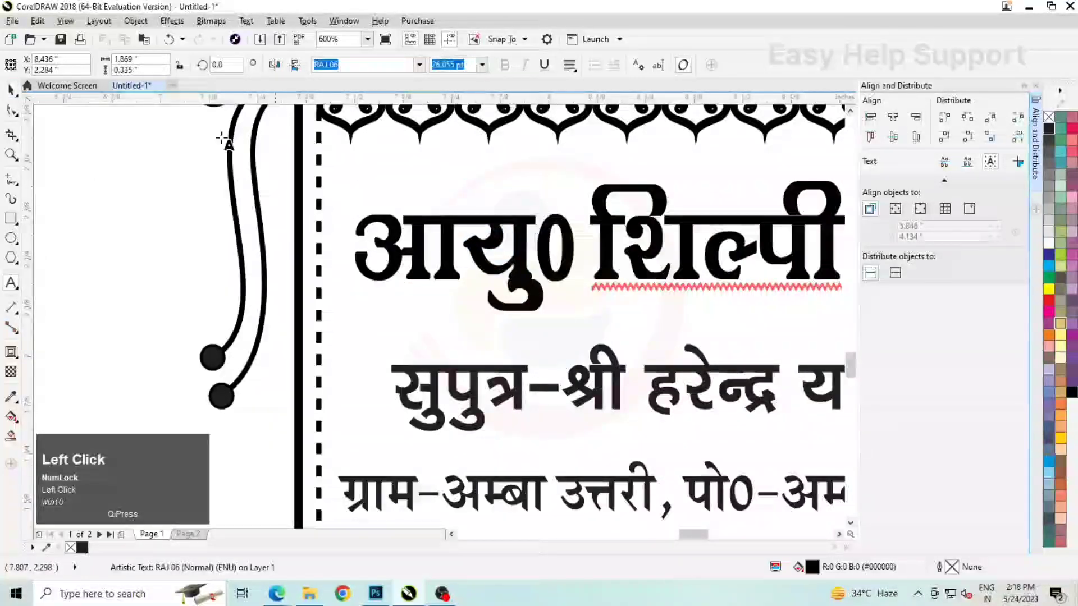
# Narrow the bride's name to about 1.662" wide so it fits inside the copied banner
pyautogui.scroll(-2, 414, 226)
pyautogui.click(433, 230)
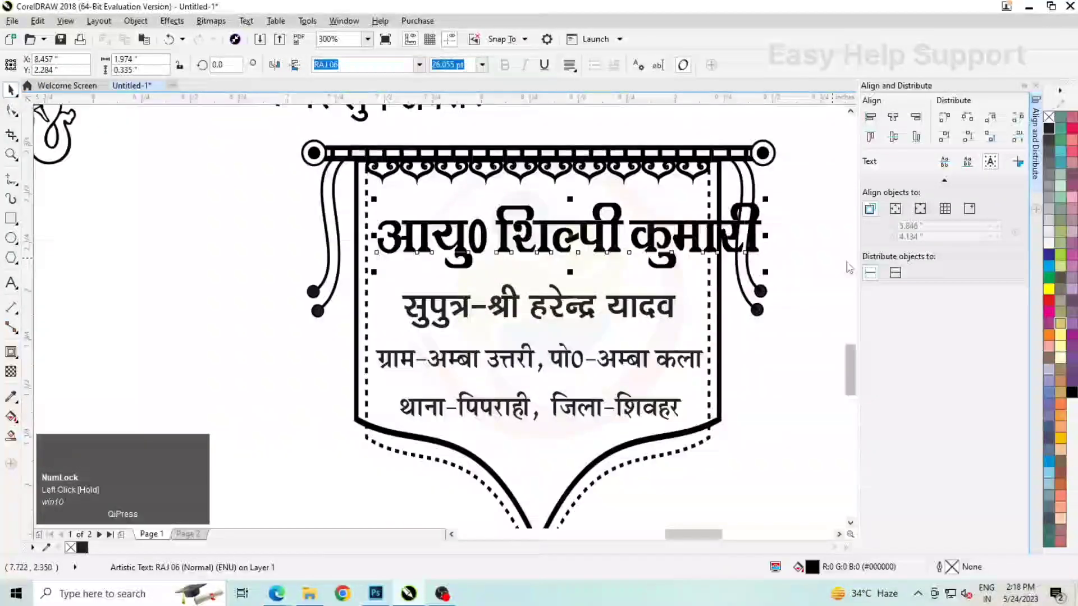
pyautogui.moveTo(767, 236); pyautogui.dragTo(703, 236)
# Change सुपुत्र to सुपुत्री in the parent line of the bride's banner
pyautogui.scroll(2, 586, 321)
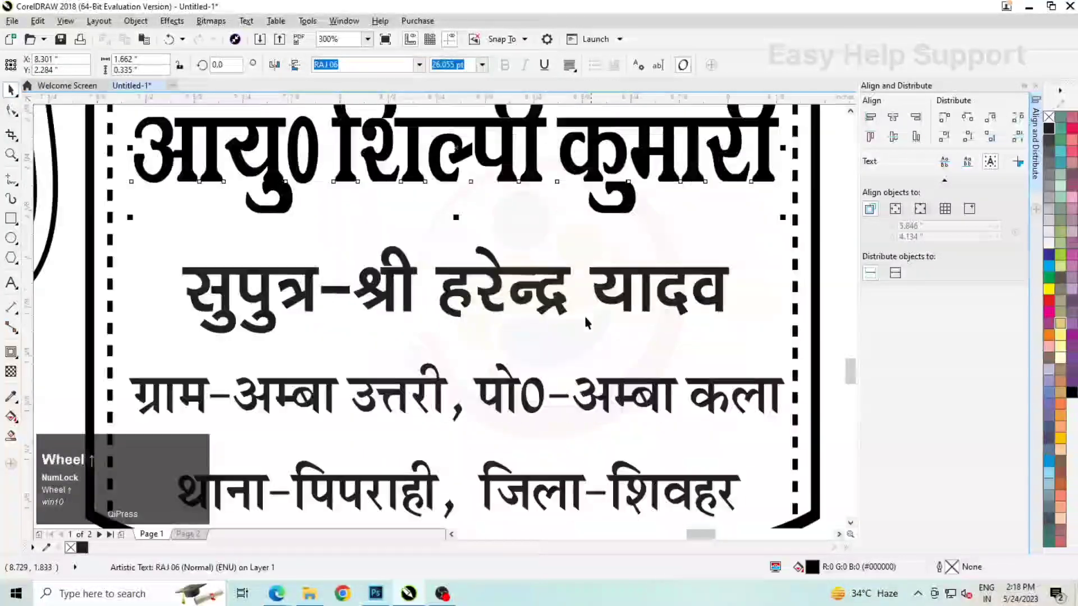
pyautogui.doubleClick(316, 279)
pyautogui.write('h')
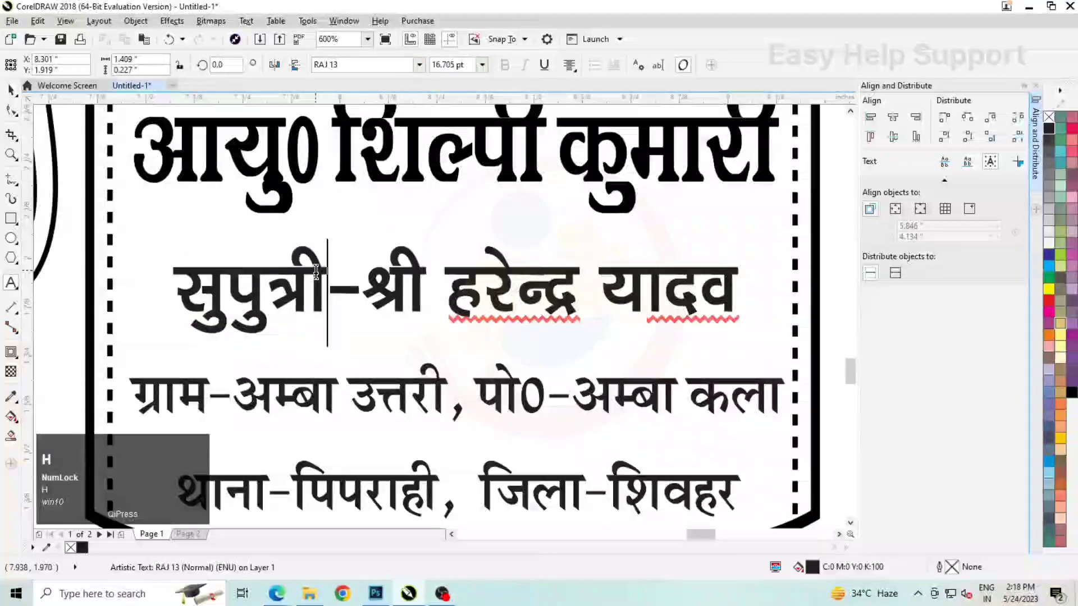
# Replace the father's first name in the parent line of the bride's banner with the name of the bride's father
pyautogui.click(448, 286)
pyautogui.doubleClick(510, 288)
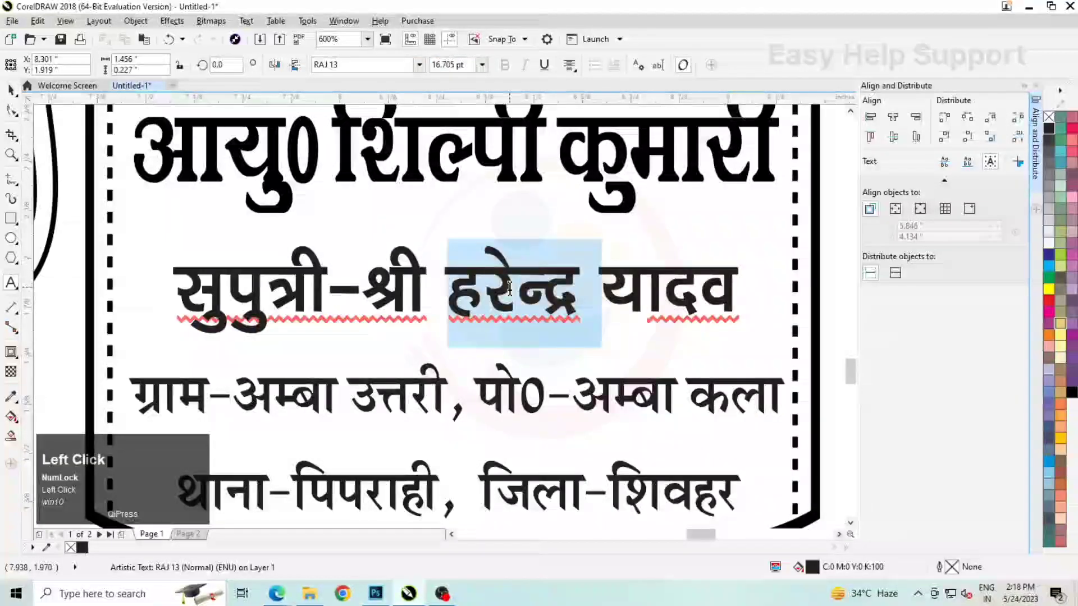
pyautogui.write('eaxy')
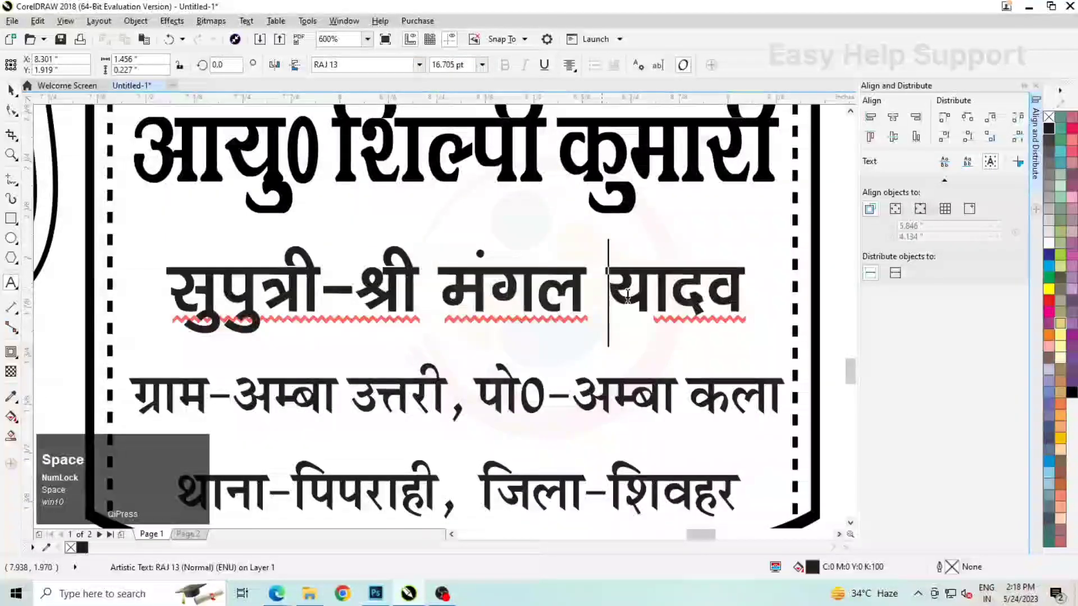
# Replace the village and the post office names in the address line of the bride's banner with those of the bride's family
pyautogui.scroll(-1, 392, 366)
pyautogui.scroll(1, 392, 366)
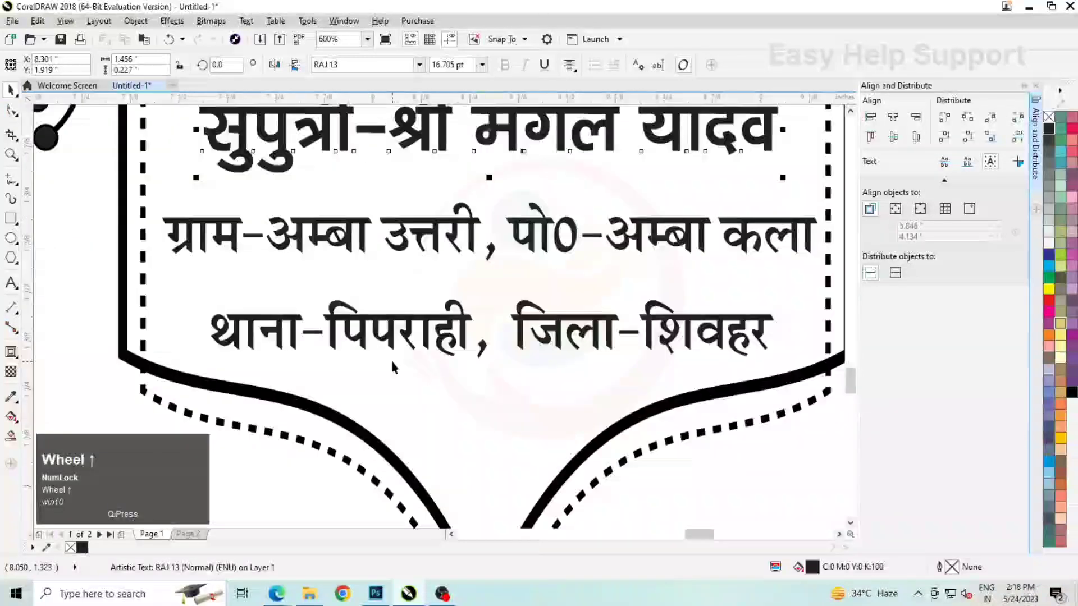
pyautogui.moveTo(281, 222); pyautogui.dragTo(478, 230)
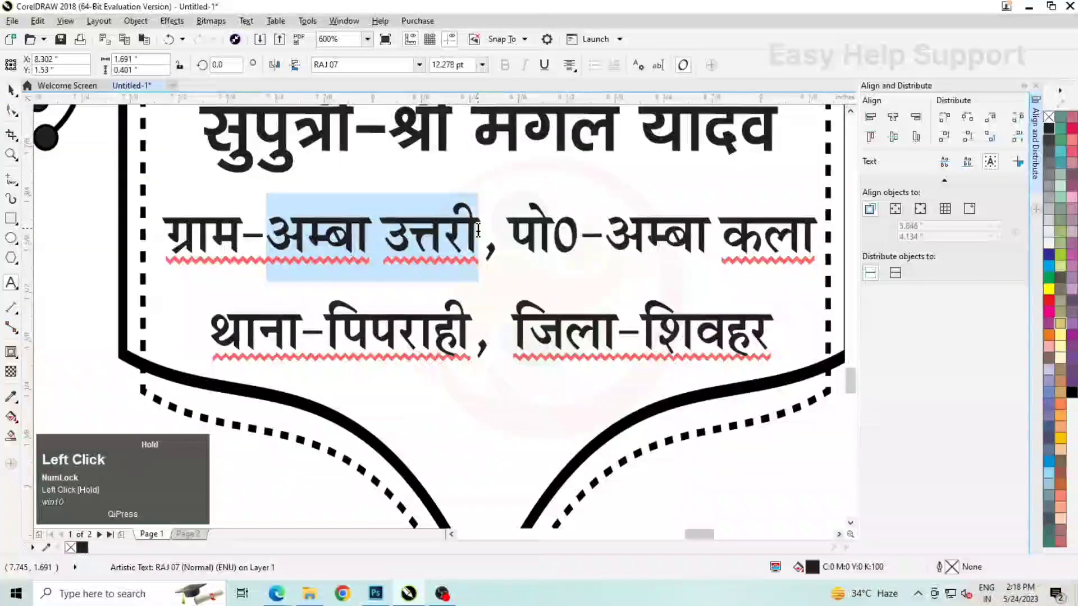
pyautogui.write('nsdqyh')
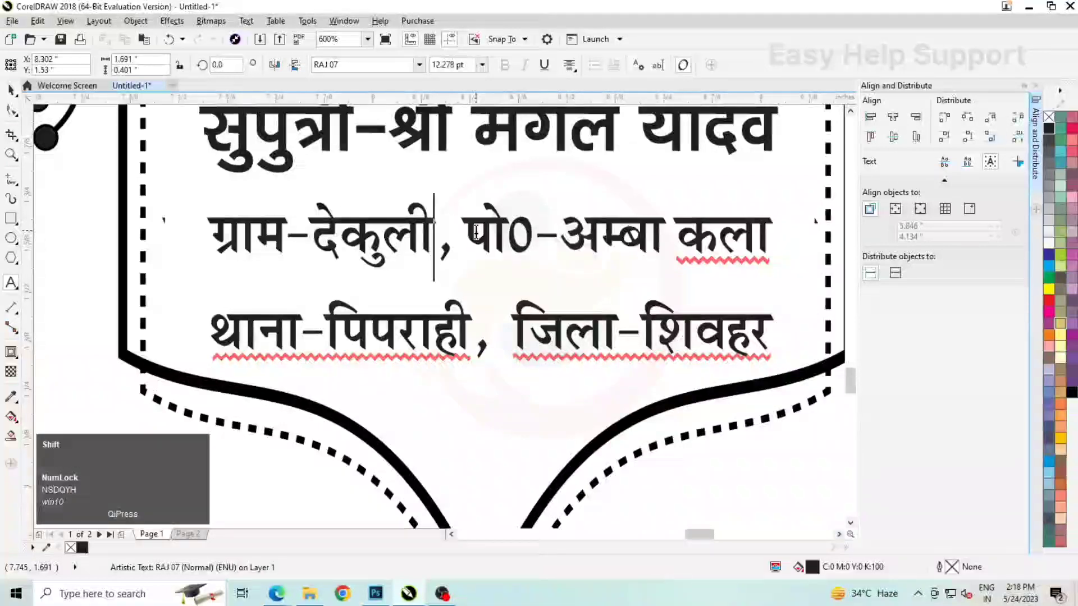
pyautogui.moveTo(576, 236); pyautogui.dragTo(762, 235)
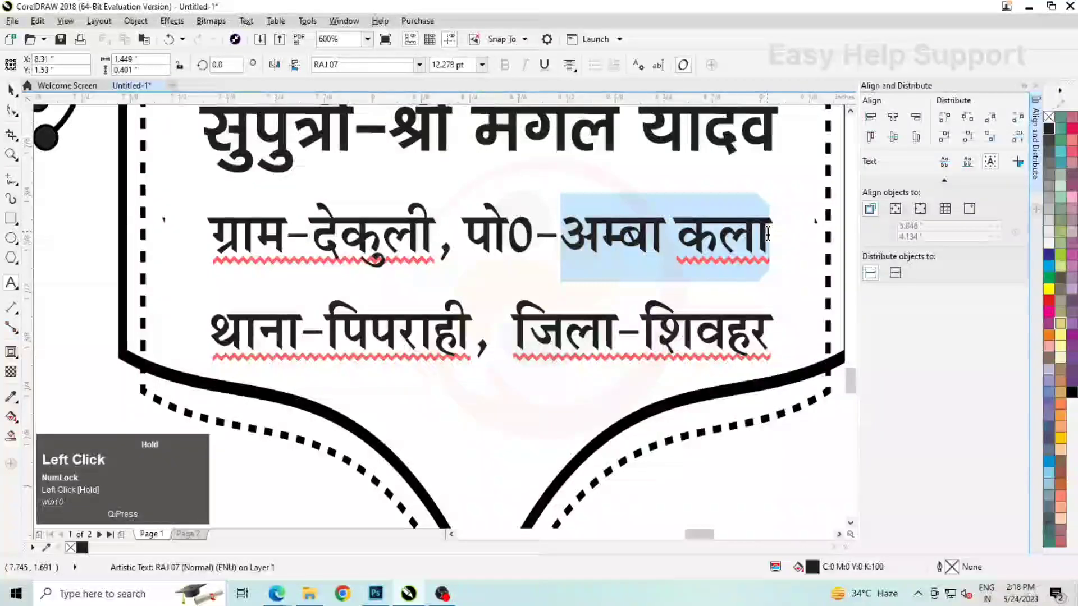
pyautogui.write('धर्मपुर')
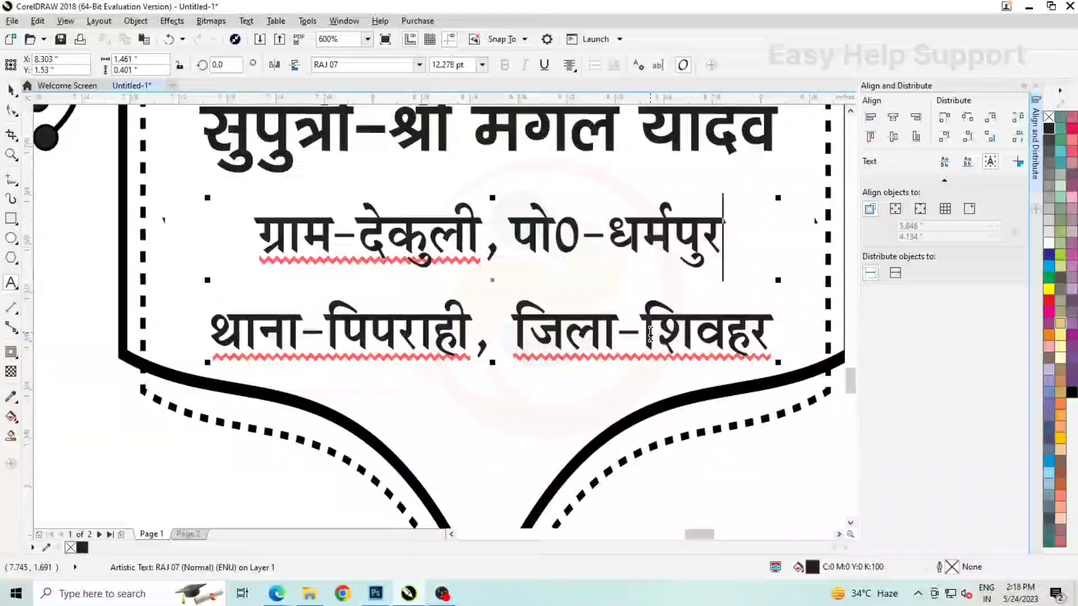
pyautogui.hotkey('ctrl', 'space')
pyautogui.scroll(-2, 538, 273)
pyautogui.click(620, 313)
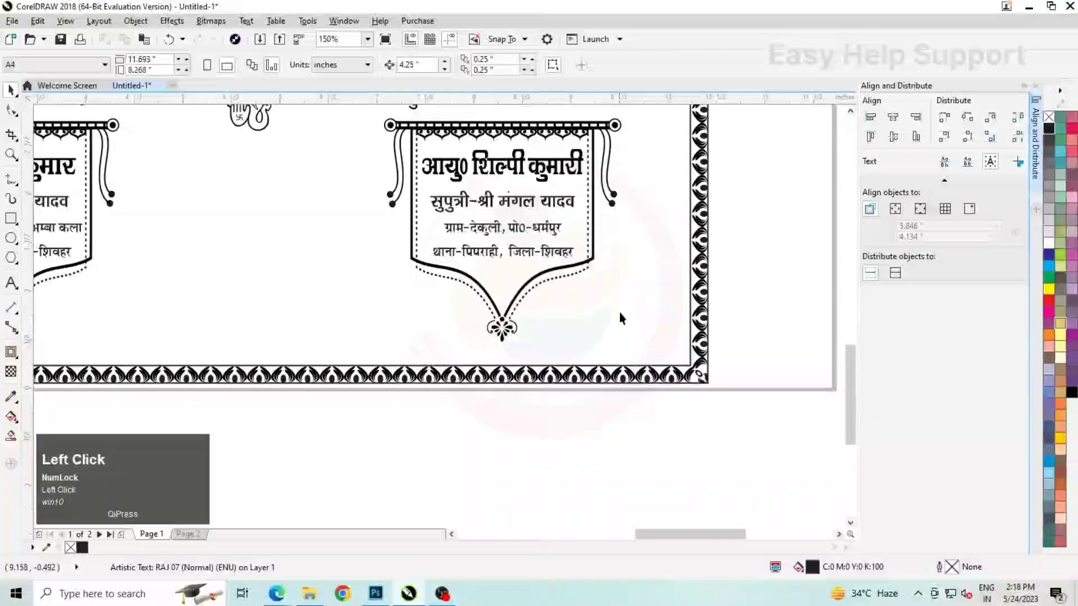
# Move the !!आकांक्षी!! heading and the host's name into the lower-right corner of the invitation panel
pyautogui.scroll(-2, 573, 409)
pyautogui.moveTo(222, 281); pyautogui.dragTo(223, 281)
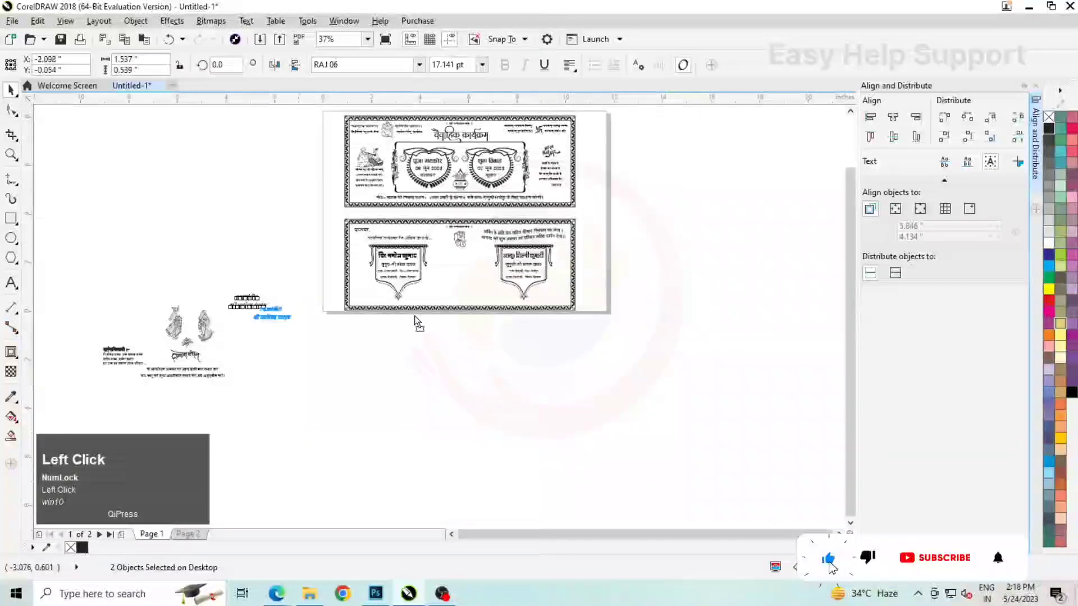
pyautogui.scroll(2, 551, 294)
pyautogui.moveTo(548, 292); pyautogui.dragTo(567, 288)
# Move the groom and bride figures into the space between the two banners, each beside its own banner
pyautogui.scroll(-2, 589, 269)
pyautogui.click(234, 307)
pyautogui.scroll(1, 230, 306)
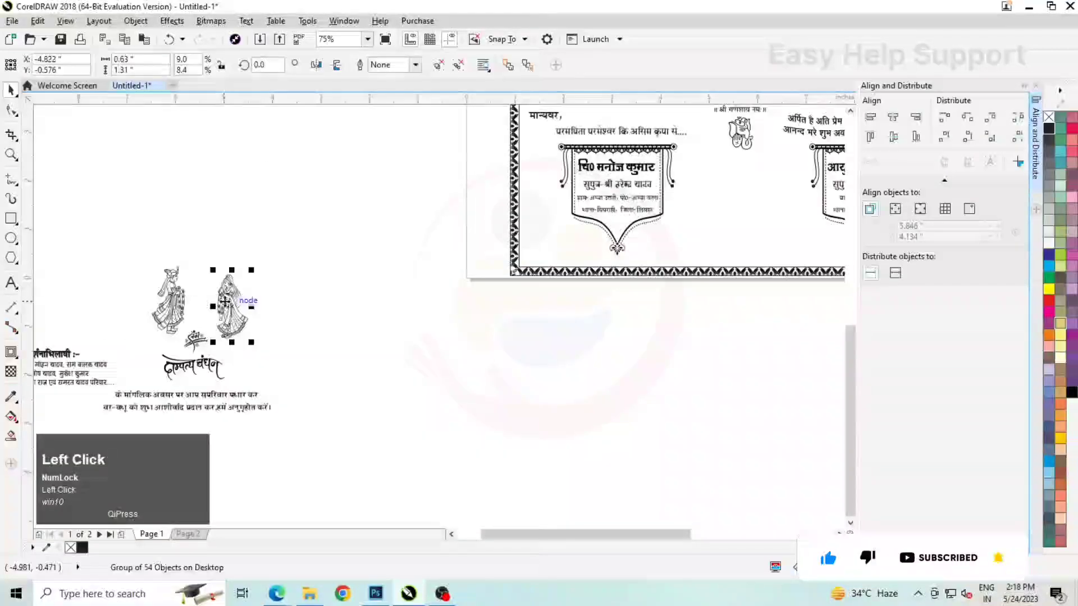
pyautogui.keyDown('shift'); pyautogui.click(175, 303); pyautogui.keyUp('shift')
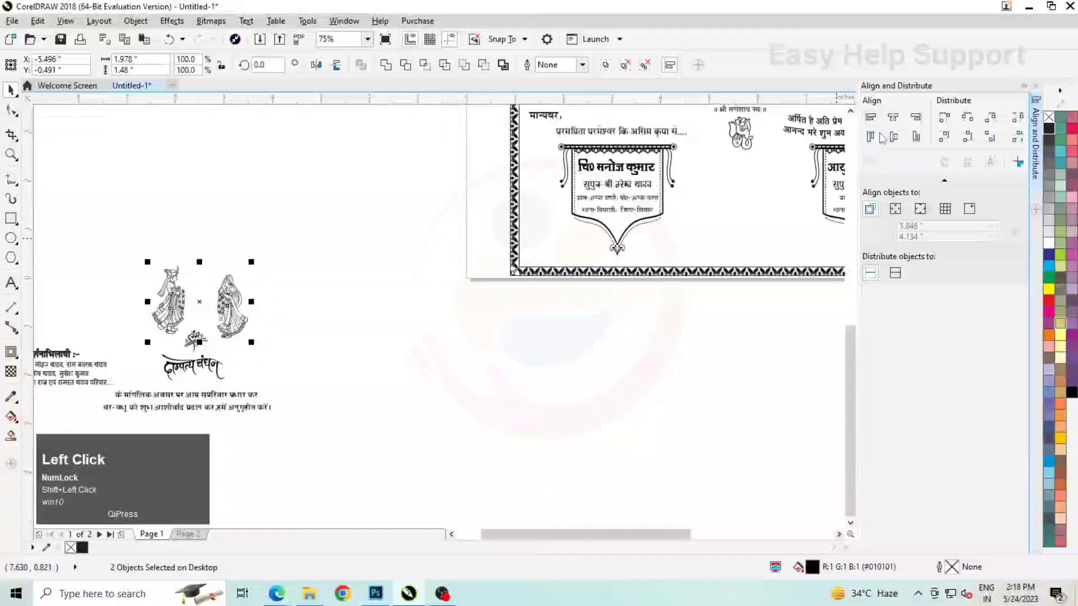
pyautogui.scroll(-1, 202, 292)
pyautogui.moveTo(216, 295); pyautogui.dragTo(527, 258)
pyautogui.scroll(2, 503, 239)
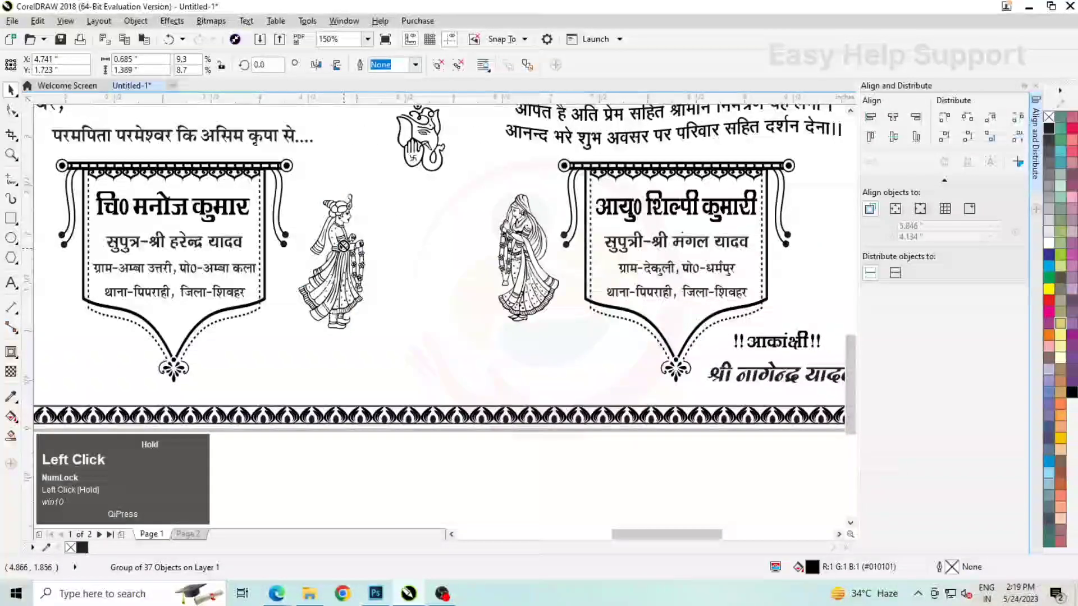
# Shift the groom figure slightly up and towards his banner, and enlarge it a little
pyautogui.moveTo(344, 249); pyautogui.dragTo(341, 241)
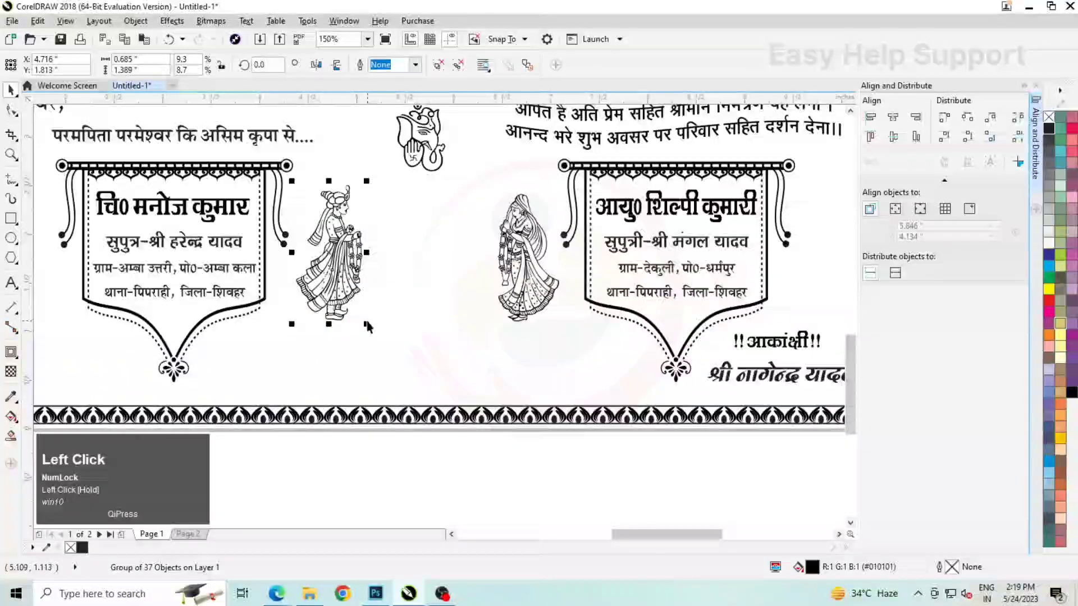
pyautogui.moveTo(370, 326); pyautogui.dragTo(377, 330)
pyautogui.scroll(-1, 470, 247)
pyautogui.click(481, 270)
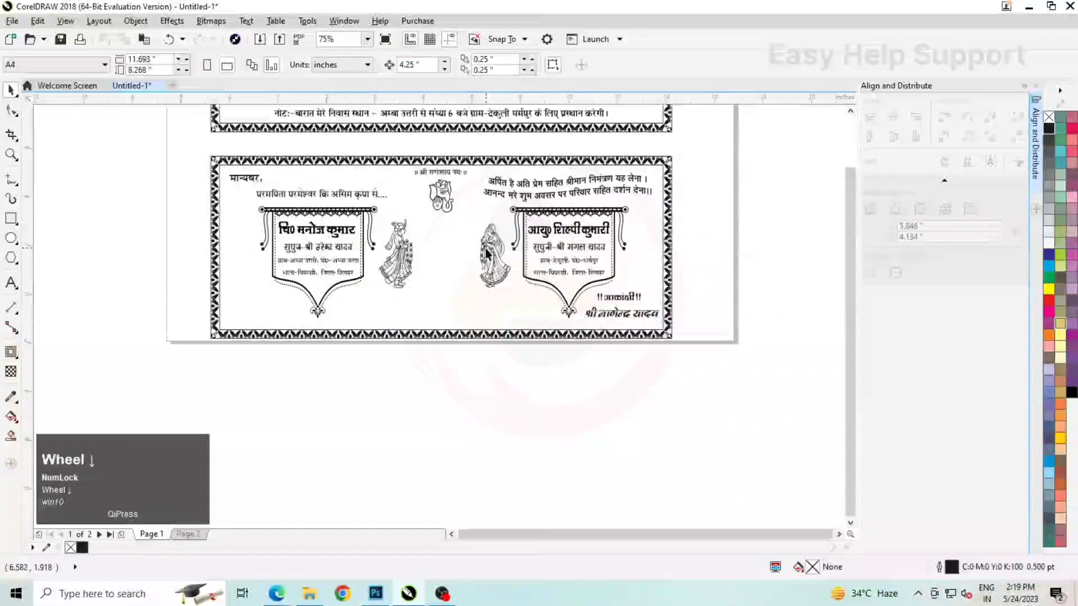
# Move the दाम्पत्य बंधन lettering together with the संग emblem into the gap between the groom and bride figures
pyautogui.scroll(-1, 487, 249)
pyautogui.scroll(1, 194, 338)
pyautogui.click(201, 321)
pyautogui.scroll(-1, 192, 326)
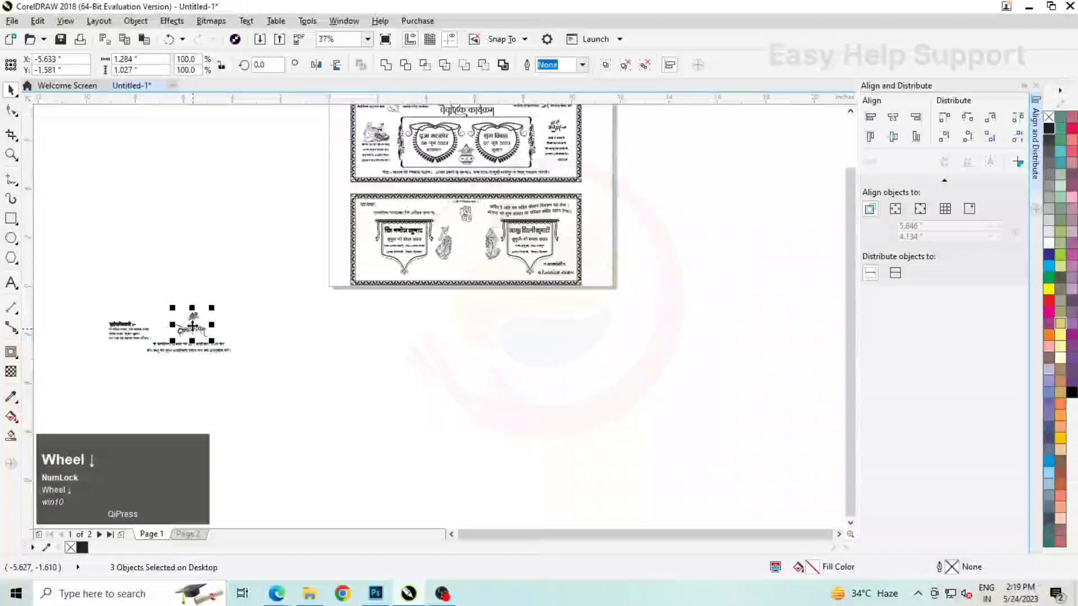
pyautogui.scroll(2, 468, 244)
pyautogui.moveTo(469, 245); pyautogui.dragTo(497, 316)
pyautogui.scroll(-2, 470, 265)
pyautogui.click(495, 265)
pyautogui.scroll(3, 496, 264)
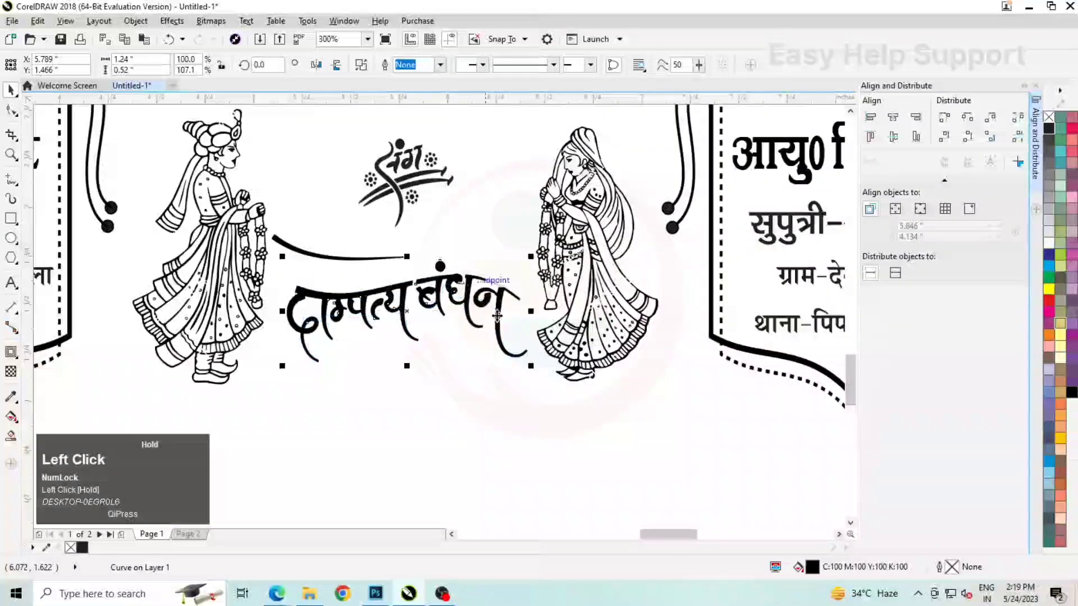
pyautogui.hotkey('ctrl', 'z')
# Group the दाम्पत्य बंधन lettering with the curved stroke above it
pyautogui.scroll(-1, 435, 233)
pyautogui.click(496, 452)
pyautogui.moveTo(497, 455); pyautogui.dragTo(342, 221)
pyautogui.scroll(1, 394, 238)
pyautogui.hotkey('ctrl', 'g')
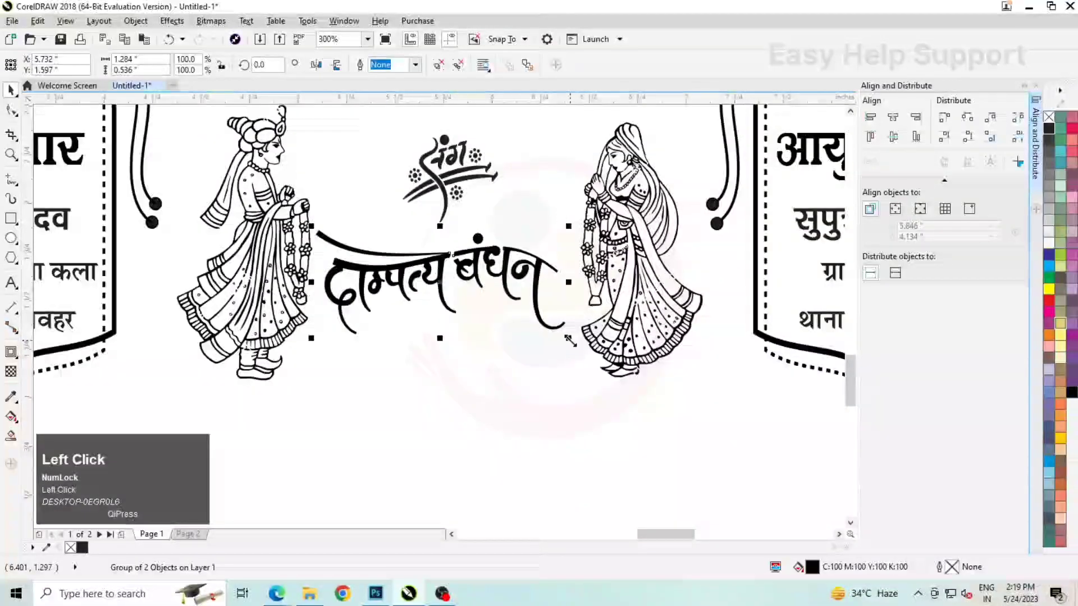
# Shrink the दाम्पत्य बंधन lettering slightly and move it lower, and enlarge the संग emblem above it
pyautogui.moveTo(568, 341); pyautogui.dragTo(561, 344)
pyautogui.moveTo(442, 282); pyautogui.dragTo(442, 296)
pyautogui.scroll(-1, 505, 210)
pyautogui.click(491, 193)
pyautogui.scroll(1, 497, 161)
pyautogui.moveTo(513, 174); pyautogui.dragTo(528, 161)
pyautogui.scroll(-2, 483, 213)
pyautogui.click(473, 296)
# Move the two-line blessing request below the couple, enlarge it to about 3.695" wide and position it above the bottom border
pyautogui.scroll(-1, 473, 297)
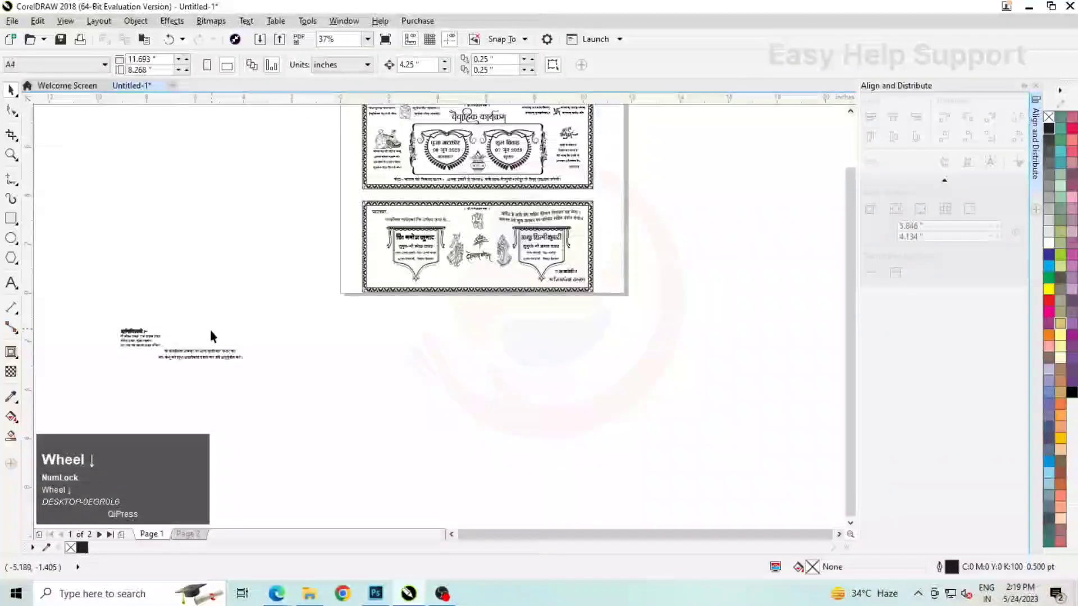
pyautogui.click(194, 356)
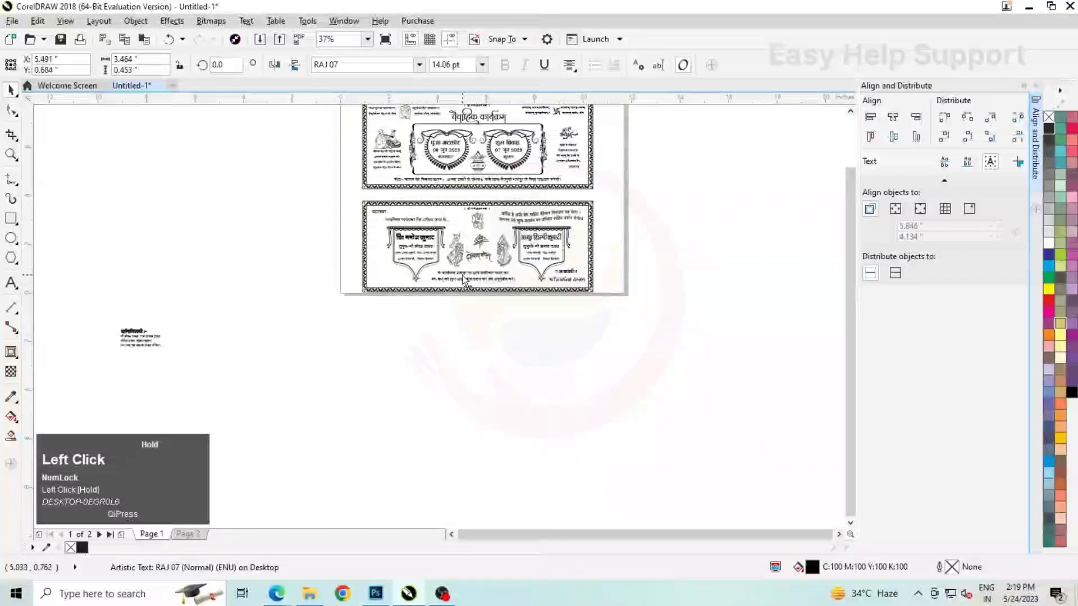
pyautogui.scroll(2, 463, 279)
pyautogui.click(464, 279)
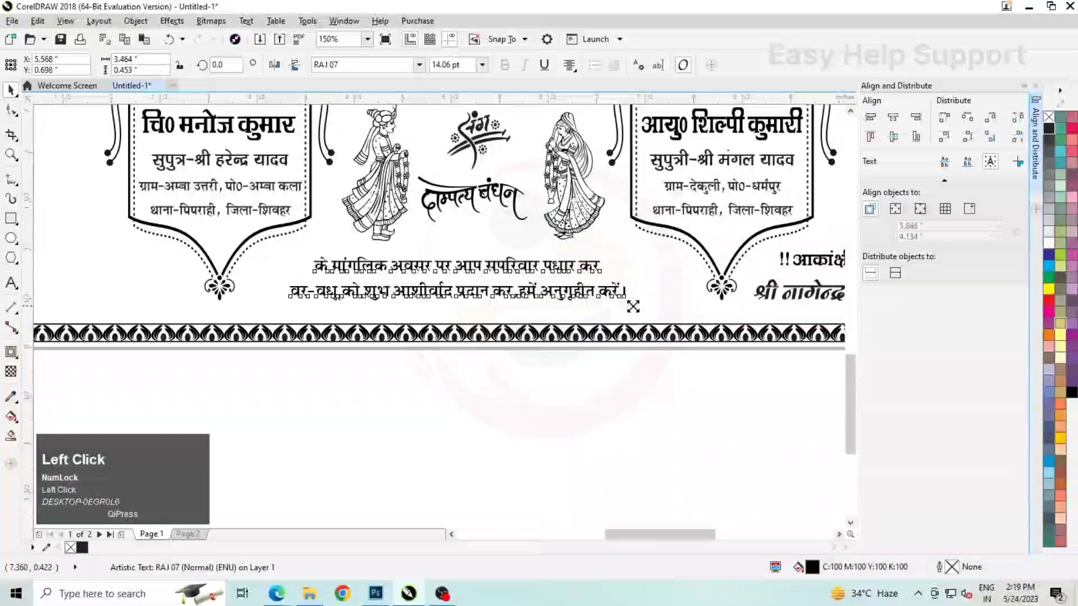
pyautogui.moveTo(634, 307); pyautogui.dragTo(644, 309)
pyautogui.moveTo(532, 292); pyautogui.dragTo(535, 294)
pyautogui.scroll(-1, 548, 263)
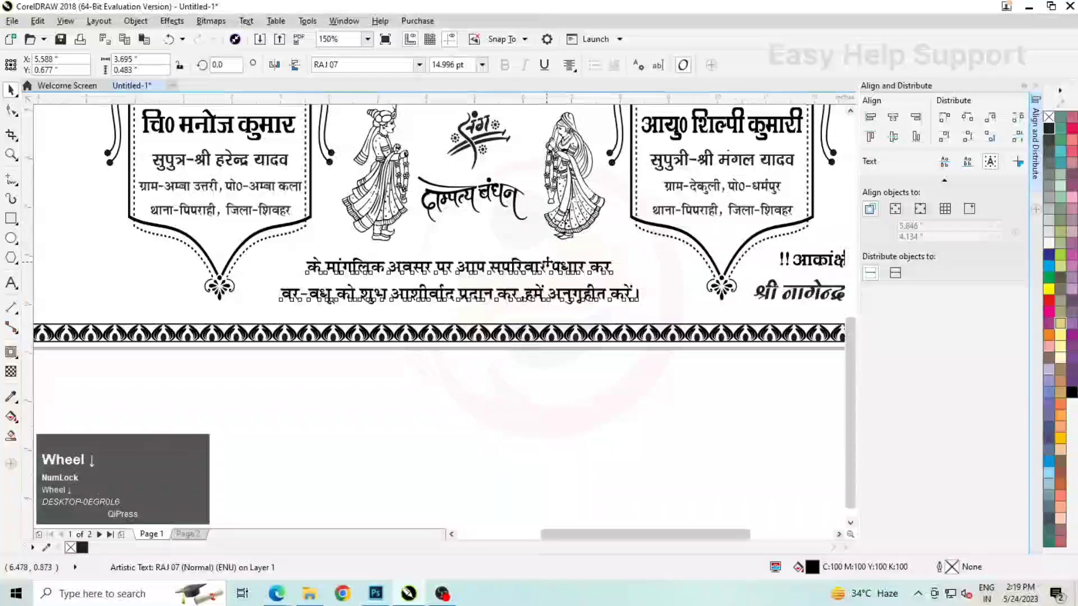
pyautogui.click(472, 271)
# Move the दर्शनाभिलाषी heading with its list of family names into the lower-left corner of the invitation panel
pyautogui.scroll(-1, 474, 271)
pyautogui.moveTo(119, 305); pyautogui.dragTo(193, 353)
pyautogui.scroll(1, 161, 332)
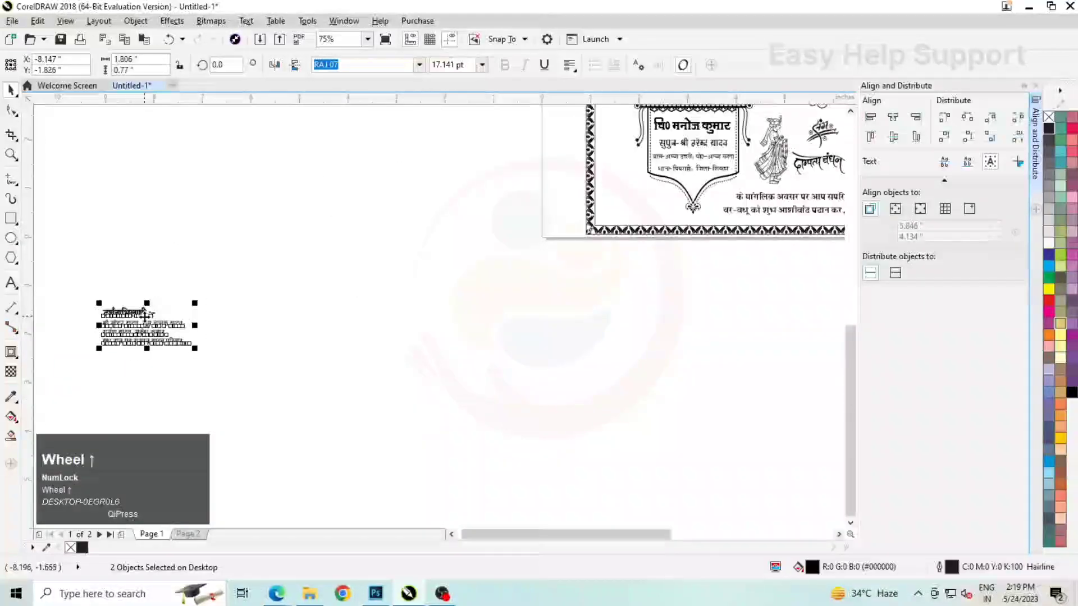
pyautogui.moveTo(145, 317); pyautogui.dragTo(637, 188)
pyautogui.scroll(3, 617, 241)
pyautogui.moveTo(596, 241); pyautogui.dragTo(595, 258)
pyautogui.scroll(-1, 371, 294)
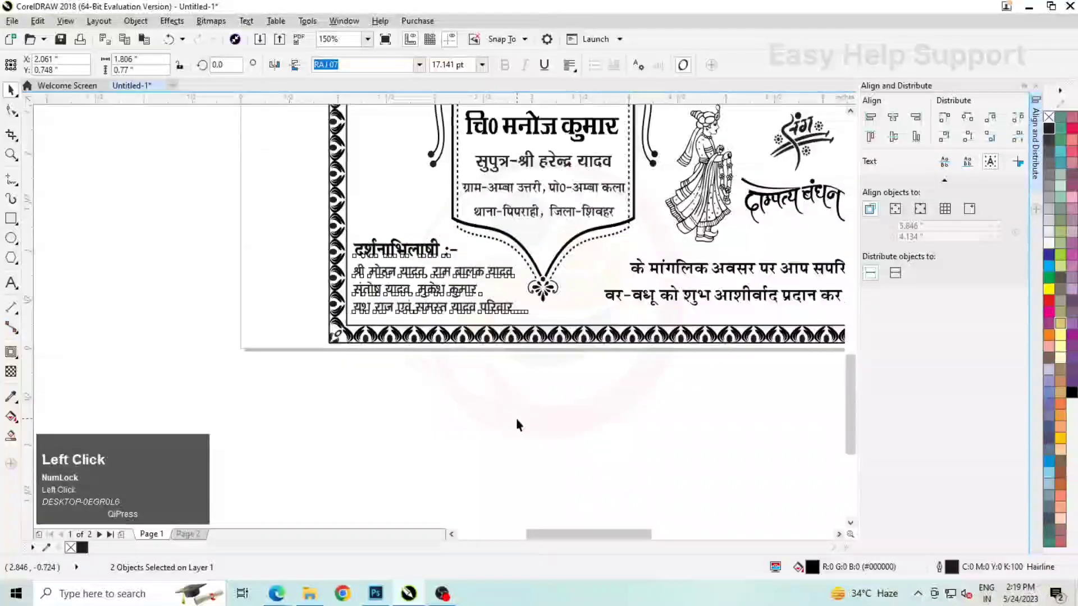
pyautogui.click(516, 422)
# On page 2, draw a rectangle and set its size to 6" wide by 4" high
pyautogui.click(188, 535)
pyautogui.scroll(-1, 406, 366)
pyautogui.scroll(-2, 406, 367)
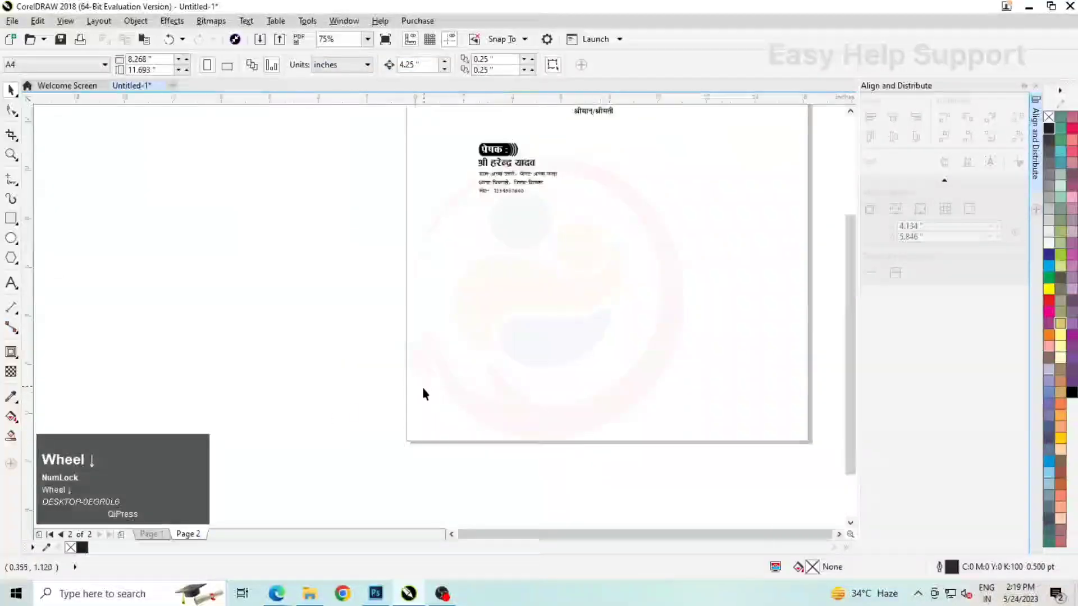
pyautogui.click(524, 205)
pyautogui.scroll(1, 524, 205)
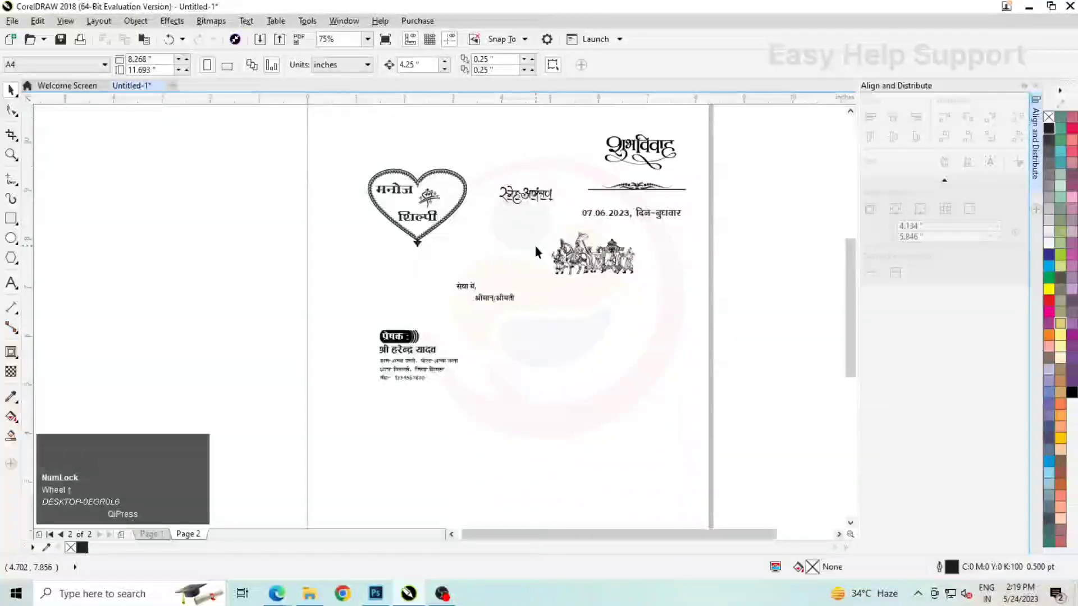
pyautogui.click(11, 219)
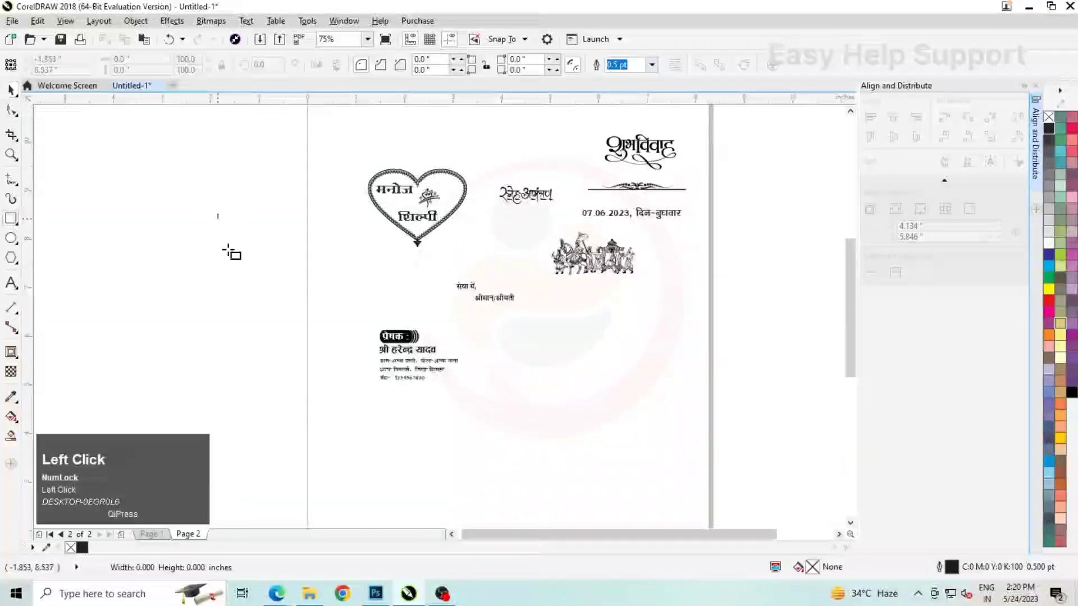
pyautogui.moveTo(213, 209); pyautogui.dragTo(288, 325)
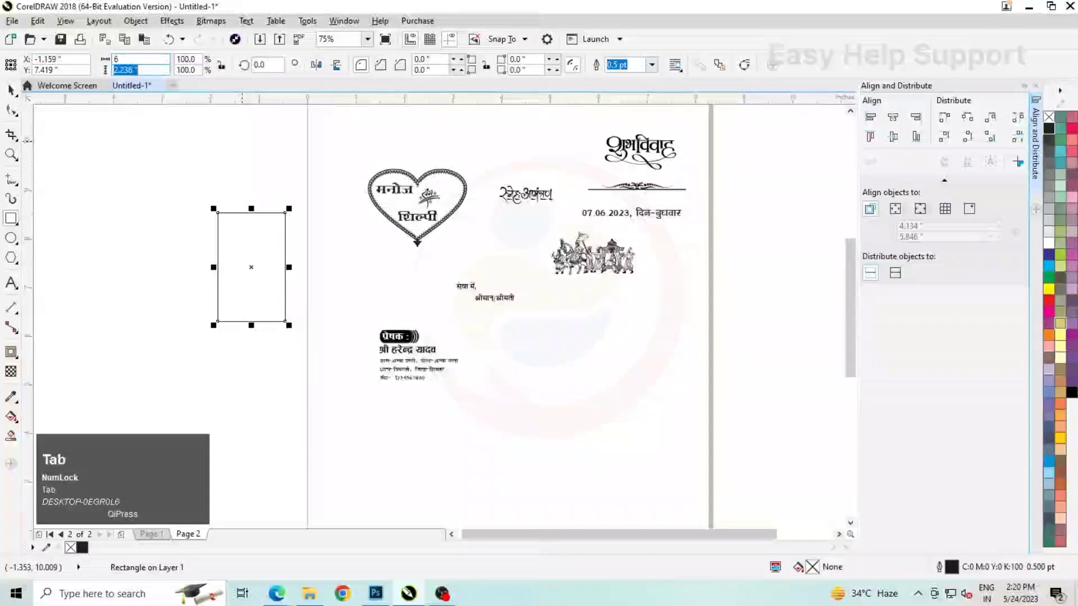
pyautogui.write('4')
pyautogui.press('Return')
pyautogui.click(12, 90)
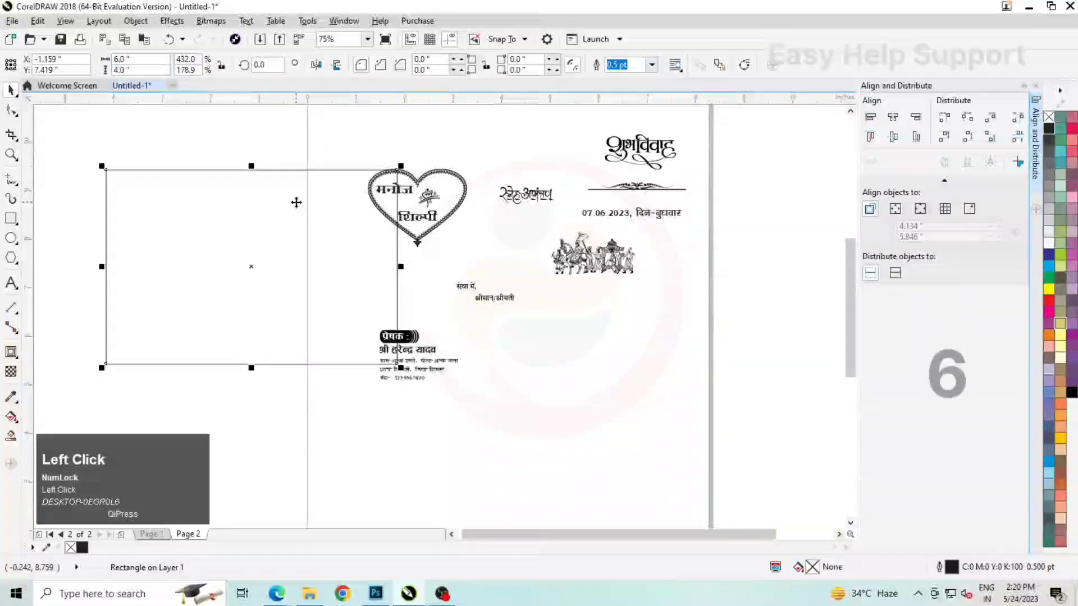
# Centre the 6" by 4" rectangle on the page
pyautogui.press('p')
pyautogui.scroll(-1, 438, 288)
pyautogui.click(481, 276)
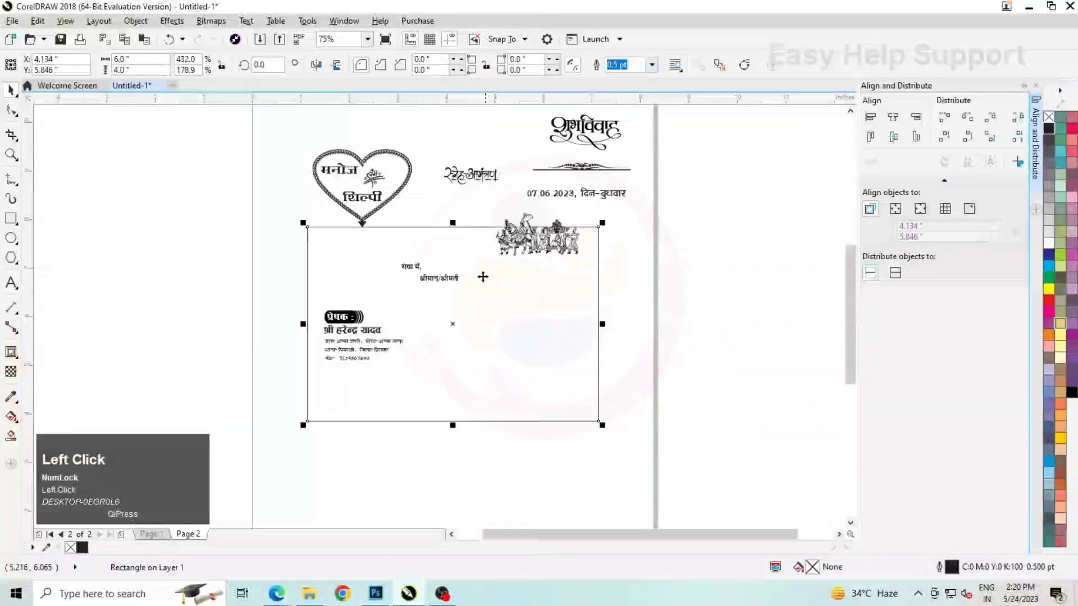
# Move all the page 2 artwork except the rectangle off the page to its left and change its stacking order
pyautogui.moveTo(328, 164); pyautogui.dragTo(595, 324)
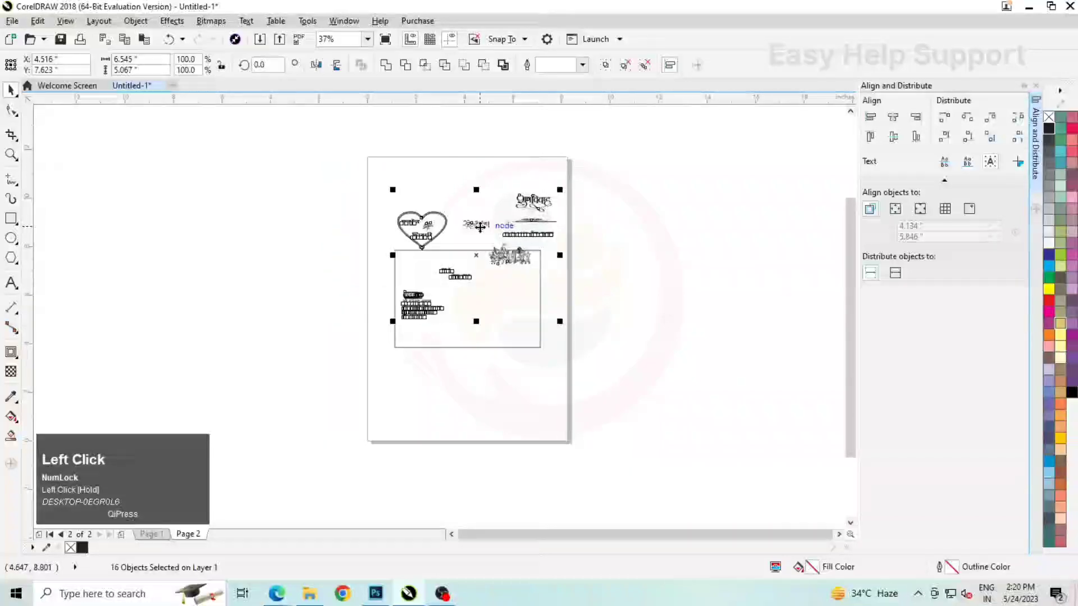
pyautogui.moveTo(476, 224); pyautogui.dragTo(223, 252)
pyautogui.rightClick(227, 237)
pyautogui.click(283, 443)
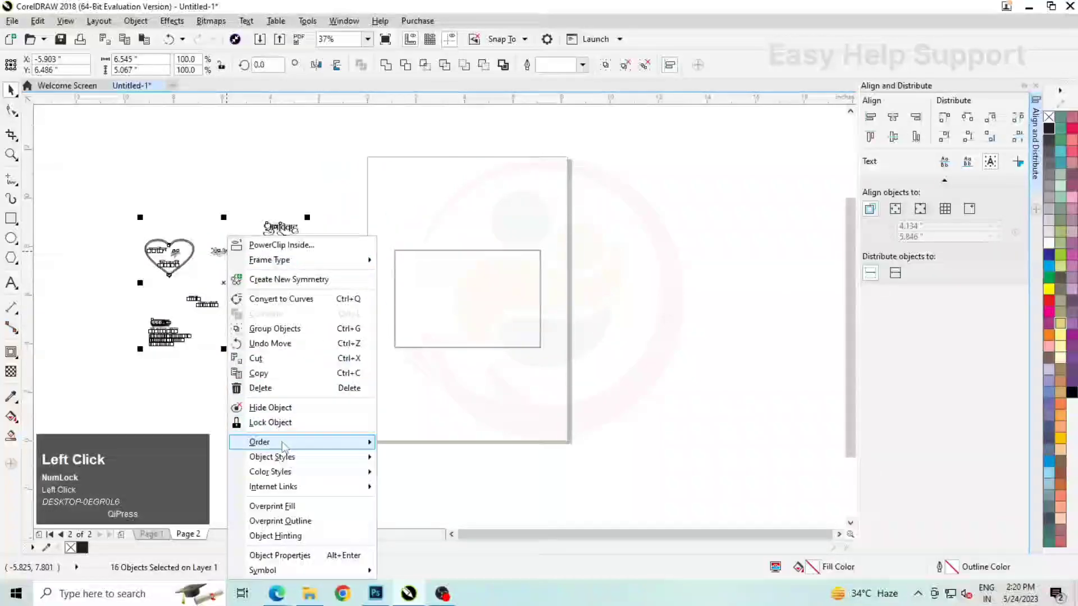
pyautogui.click(475, 469)
# Move the शुभविवाह title into the upper-right corner of the rectangle
pyautogui.click(286, 263)
pyautogui.scroll(2, 286, 266)
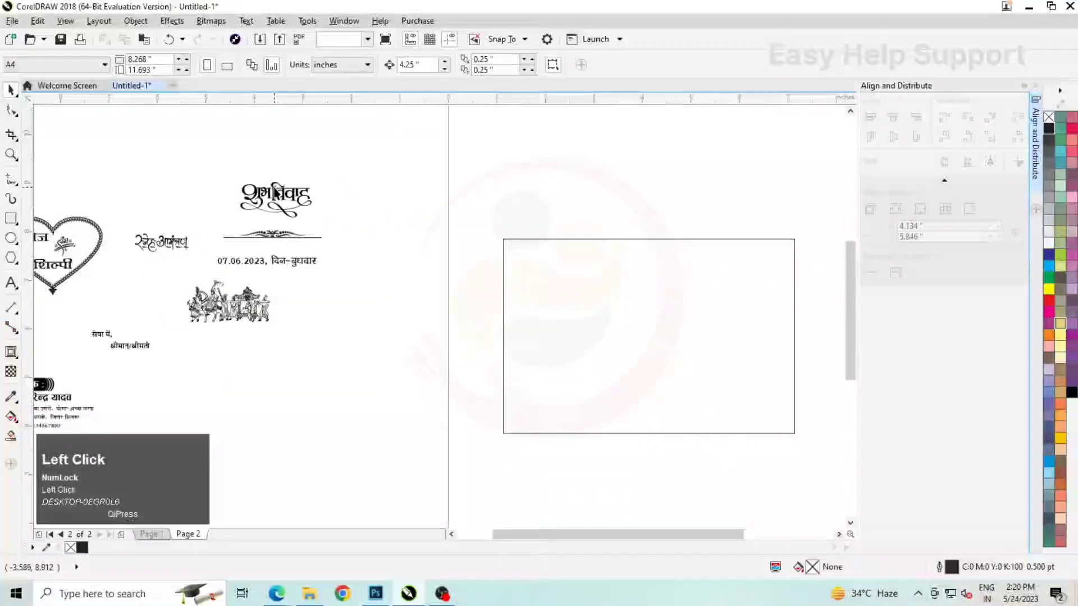
pyautogui.moveTo(277, 199); pyautogui.dragTo(746, 264)
# Group the floral divider ornament with its line and move the group beneath the शुभविवाह title in the rectangle
pyautogui.click(298, 235)
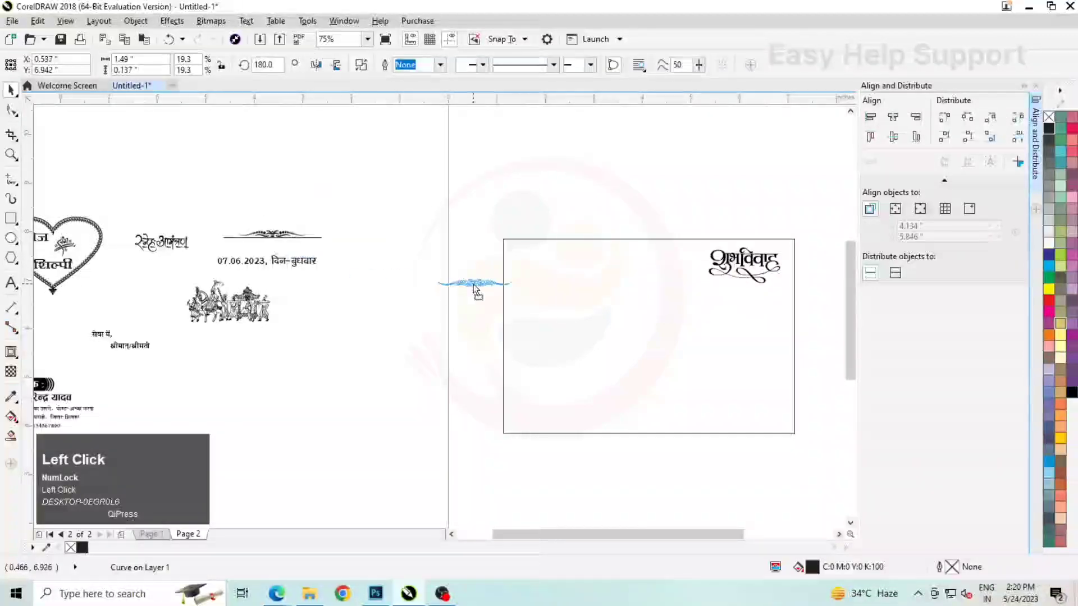
pyautogui.hotkey('ctrl', 'z')
pyautogui.click(365, 225)
pyautogui.scroll(1, 275, 232)
pyautogui.moveTo(138, 205); pyautogui.dragTo(457, 260)
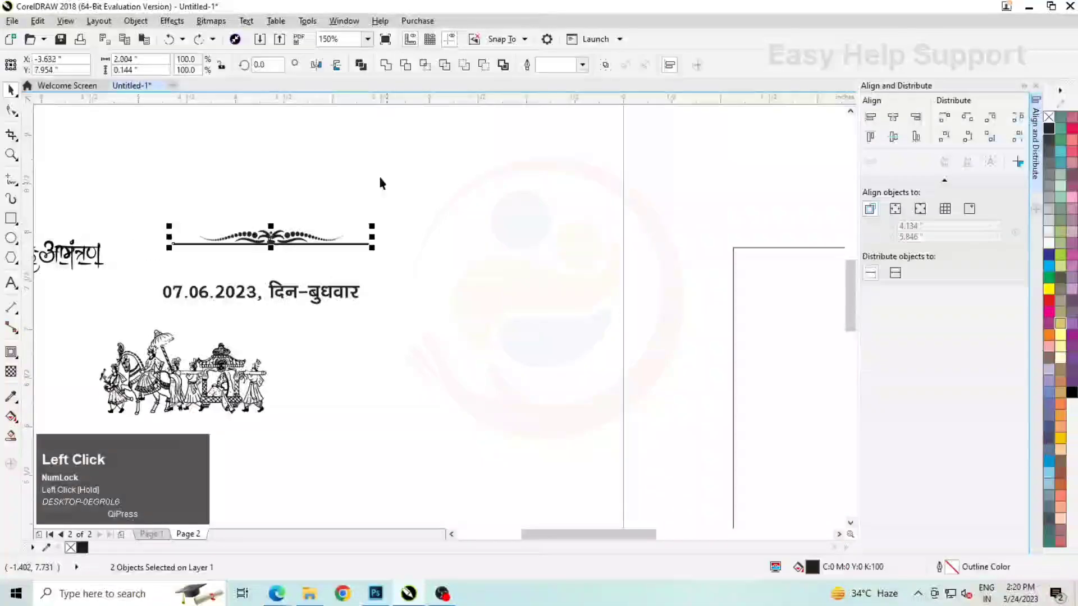
pyautogui.hotkey('ctrl', 'g')
pyautogui.scroll(-1, 268, 199)
pyautogui.moveTo(263, 218); pyautogui.dragTo(423, 278)
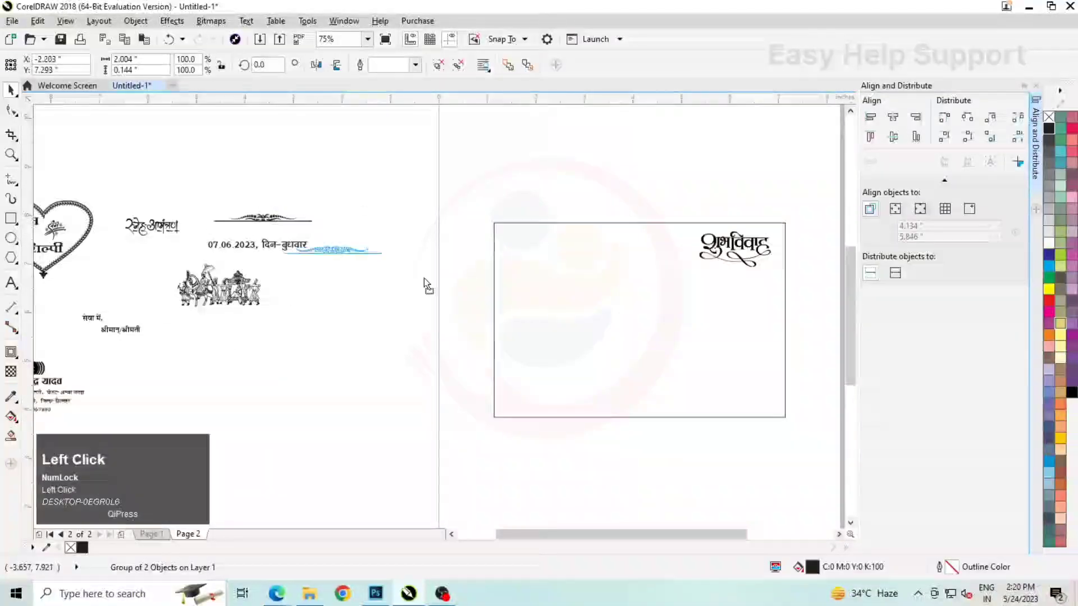
pyautogui.click(764, 209)
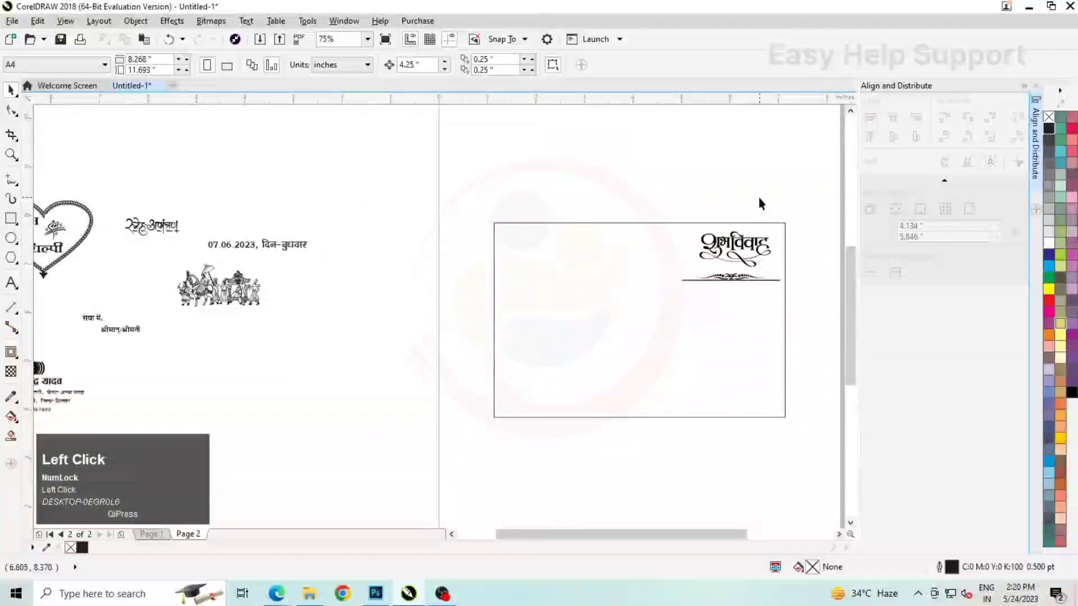
# Enlarge the शुभविवाह title to about 1.72" wide and reposition it in the rectangle's upper-right corner
pyautogui.scroll(1, 794, 270)
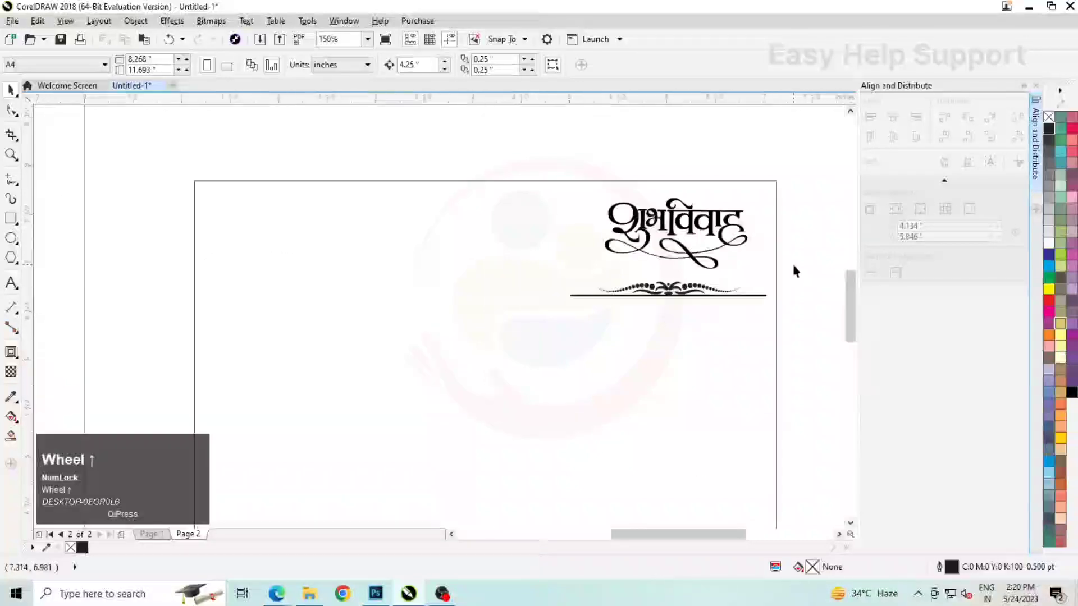
pyautogui.click(693, 221)
pyautogui.scroll(1, 694, 221)
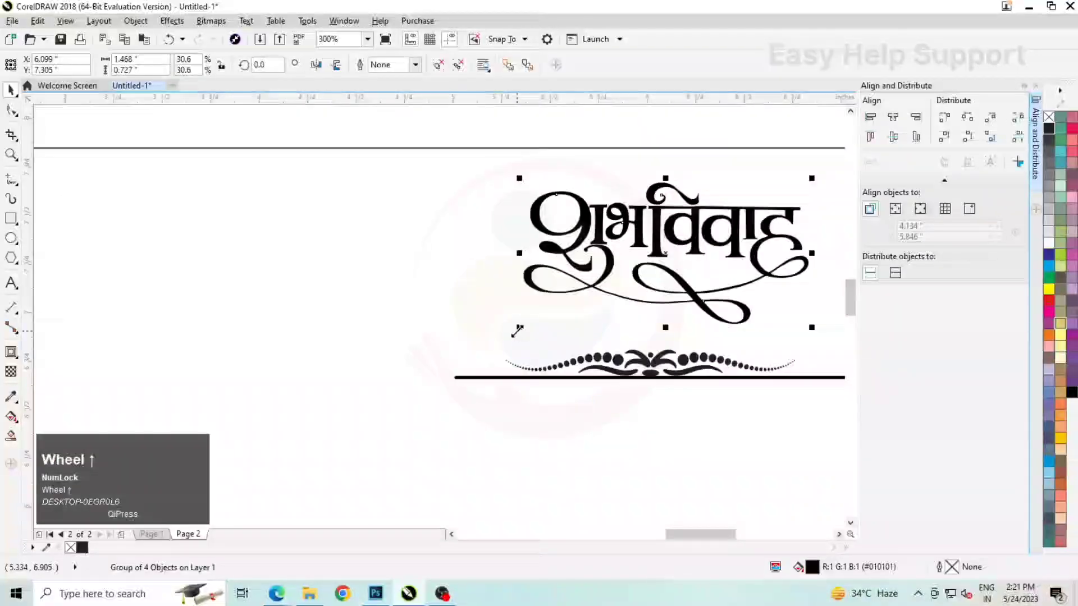
pyautogui.moveTo(517, 332); pyautogui.dragTo(466, 357)
pyautogui.scroll(1, 634, 286)
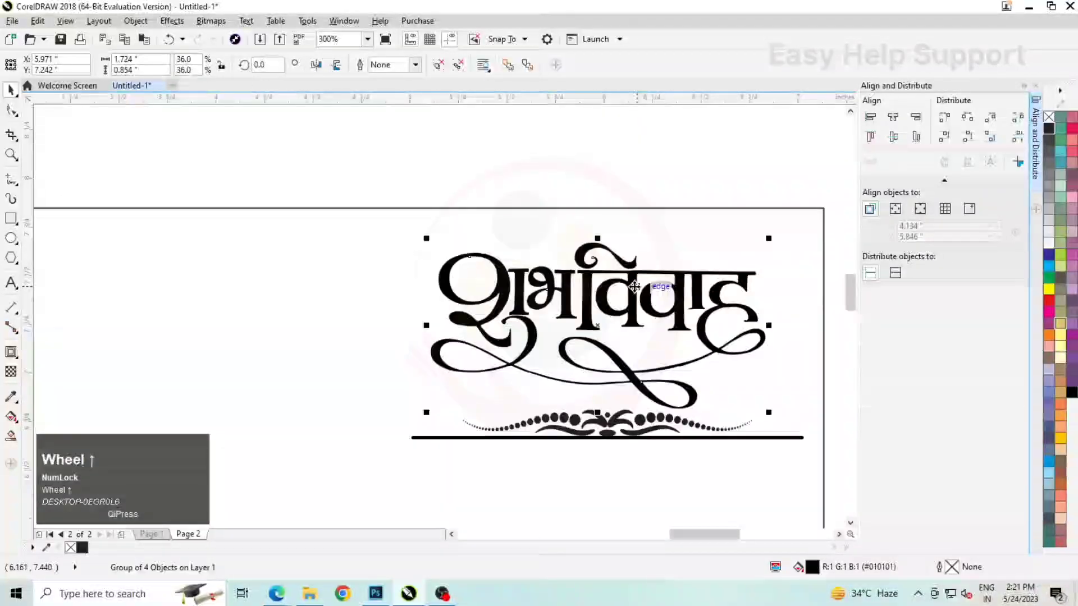
pyautogui.moveTo(635, 286); pyautogui.dragTo(648, 273)
pyautogui.scroll(-1, 651, 278)
# Nudge the divider group closer beneath the शुभविवाह title and centre the two on each other horizontally
pyautogui.click(642, 344)
pyautogui.scroll(1, 648, 339)
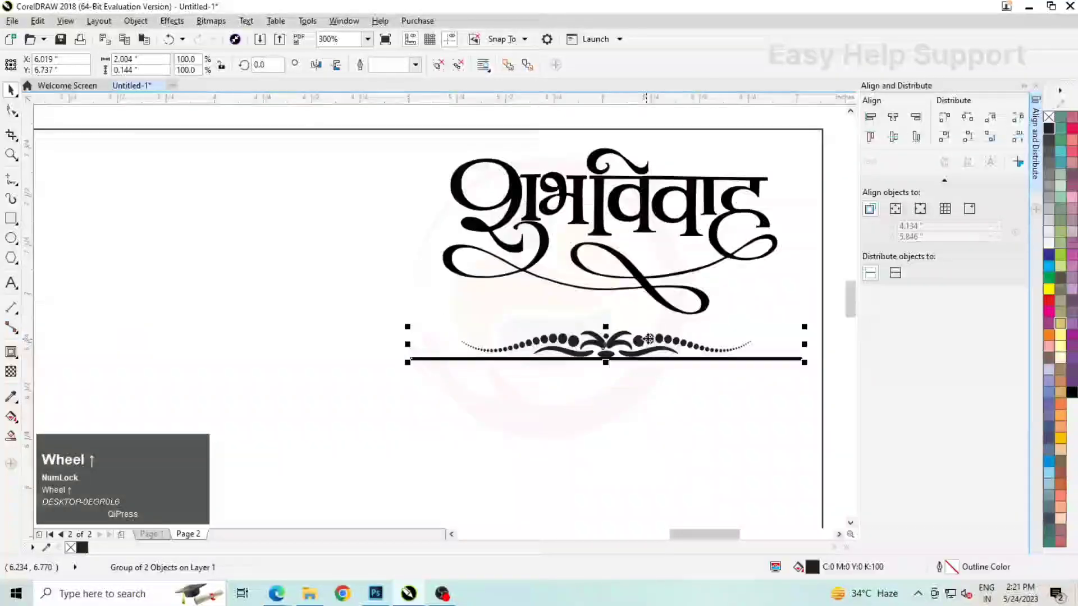
pyautogui.moveTo(650, 334); pyautogui.dragTo(654, 330)
pyautogui.keyDown('shift'); pyautogui.click(618, 213); pyautogui.keyUp('shift')
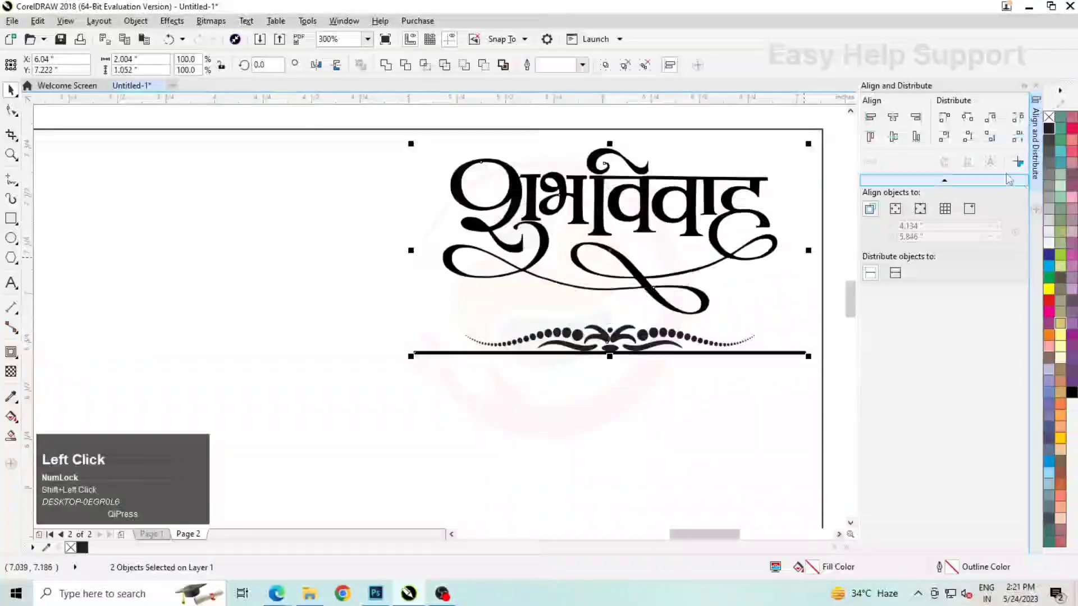
pyautogui.click(894, 119)
pyautogui.moveTo(645, 371); pyautogui.dragTo(340, 168)
pyautogui.click(893, 117)
pyautogui.click(731, 217)
pyautogui.scroll(-2, 721, 275)
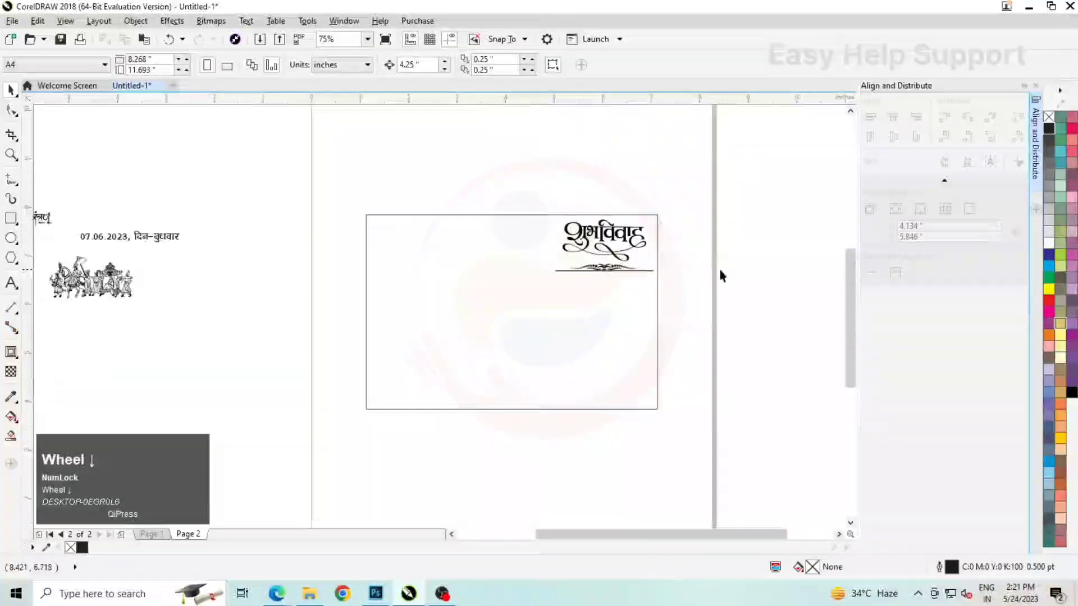
# Place the date line beneath the divider and add a vertically mirrored copy of the divider below the date
pyautogui.moveTo(162, 249); pyautogui.dragTo(655, 278)
pyautogui.scroll(2, 613, 275)
pyautogui.click(595, 248)
pyautogui.moveTo(595, 248); pyautogui.dragTo(594, 337)
pyautogui.rightClick(594, 337)
pyautogui.click(338, 65)
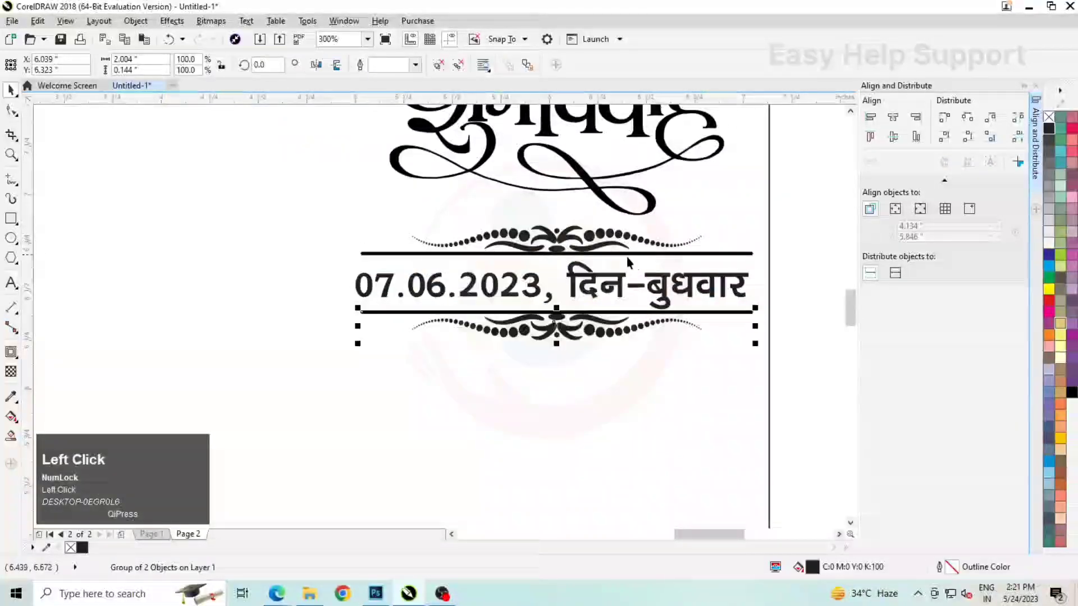
pyautogui.scroll(1, 578, 311)
pyautogui.scroll(-5, 578, 312)
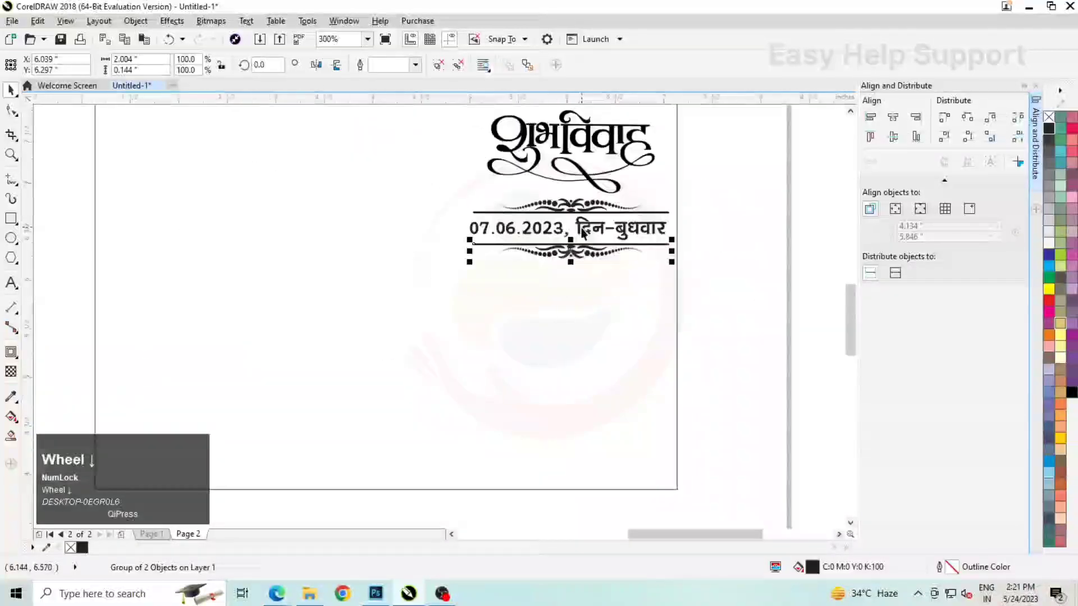
pyautogui.click(689, 262)
# Move the स्नेह आमंत्रण lettering to the rectangle's upper middle and enlarge it to about 1.34" wide
pyautogui.scroll(-1, 310, 256)
pyautogui.scroll(1, 162, 216)
pyautogui.moveTo(158, 212); pyautogui.dragTo(453, 254)
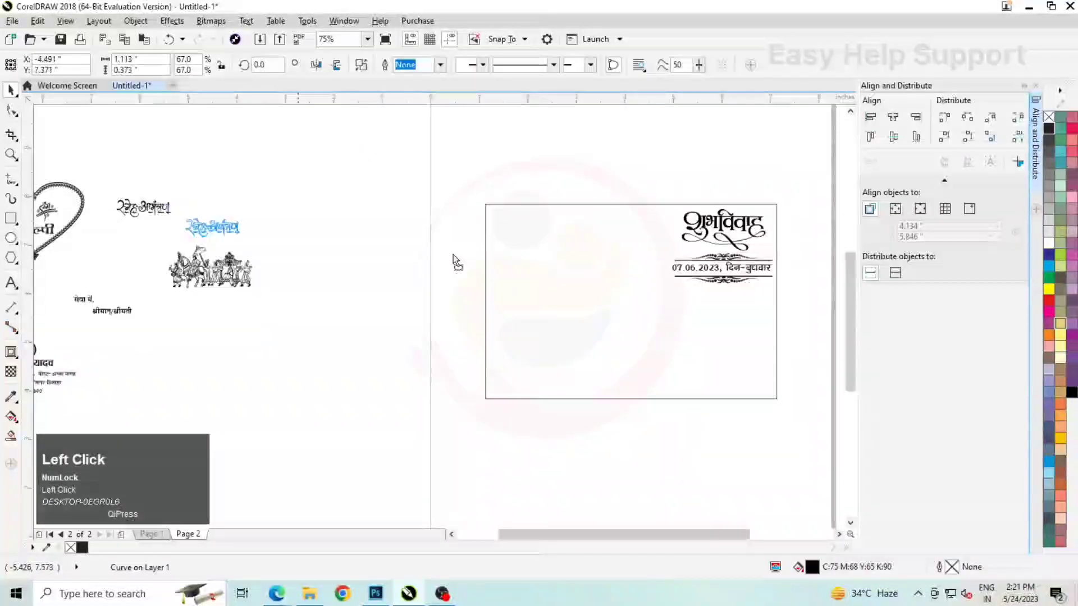
pyautogui.scroll(2, 618, 233)
pyautogui.moveTo(601, 231); pyautogui.dragTo(652, 220)
pyautogui.scroll(-4, 595, 220)
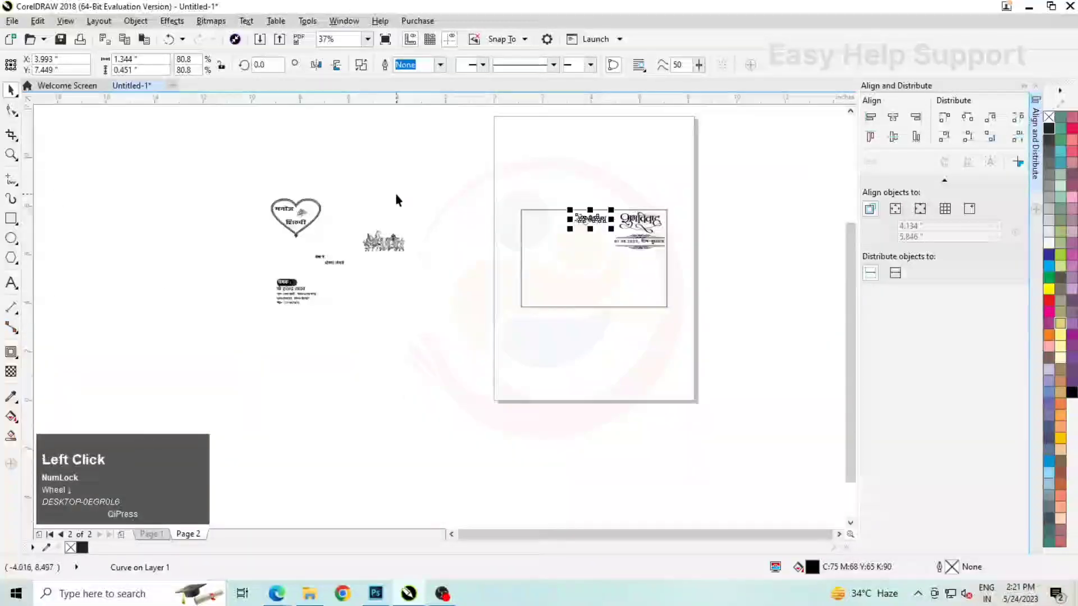
# Move the heart with the couple's names into the rectangle's upper-left corner and the wedding procession artwork beneath the date block
pyautogui.moveTo(231, 184); pyautogui.dragTo(555, 234)
pyautogui.scroll(2, 554, 234)
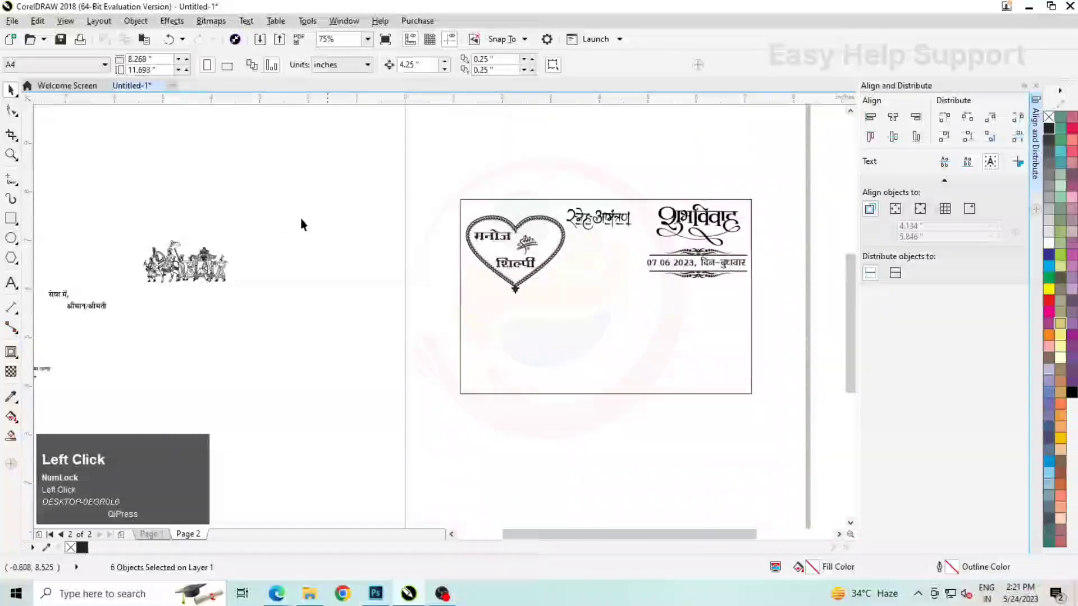
pyautogui.click(200, 269)
pyautogui.moveTo(200, 268); pyautogui.dragTo(682, 308)
pyautogui.scroll(-1, 560, 234)
pyautogui.click(356, 295)
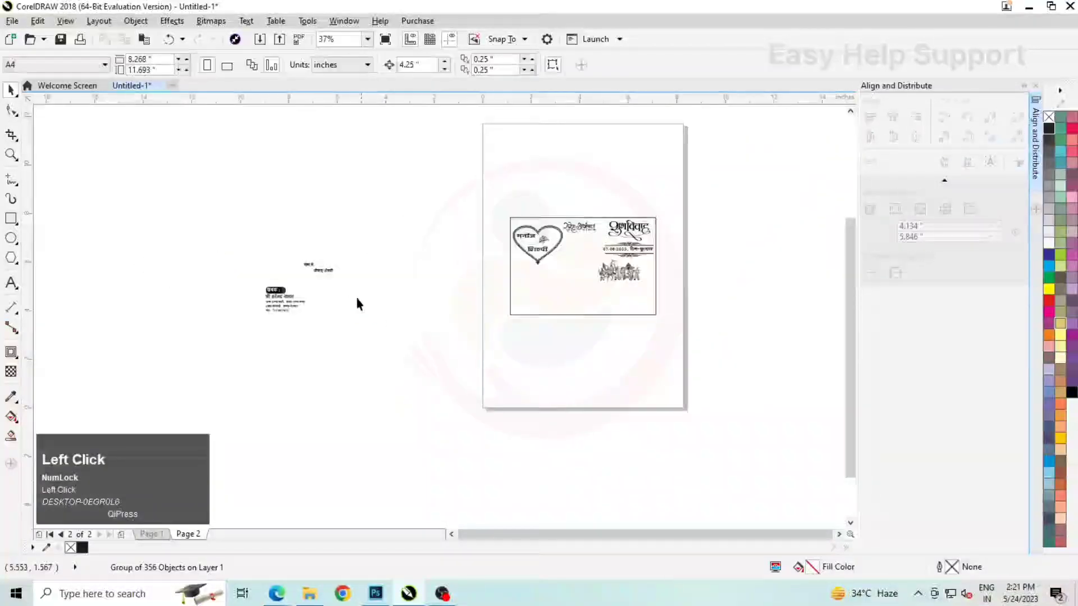
# Move the प्रेषक sender label with its name and address lines into the rectangle's lower-left corner
pyautogui.scroll(1, 355, 295)
pyautogui.moveTo(120, 273); pyautogui.dragTo(264, 337)
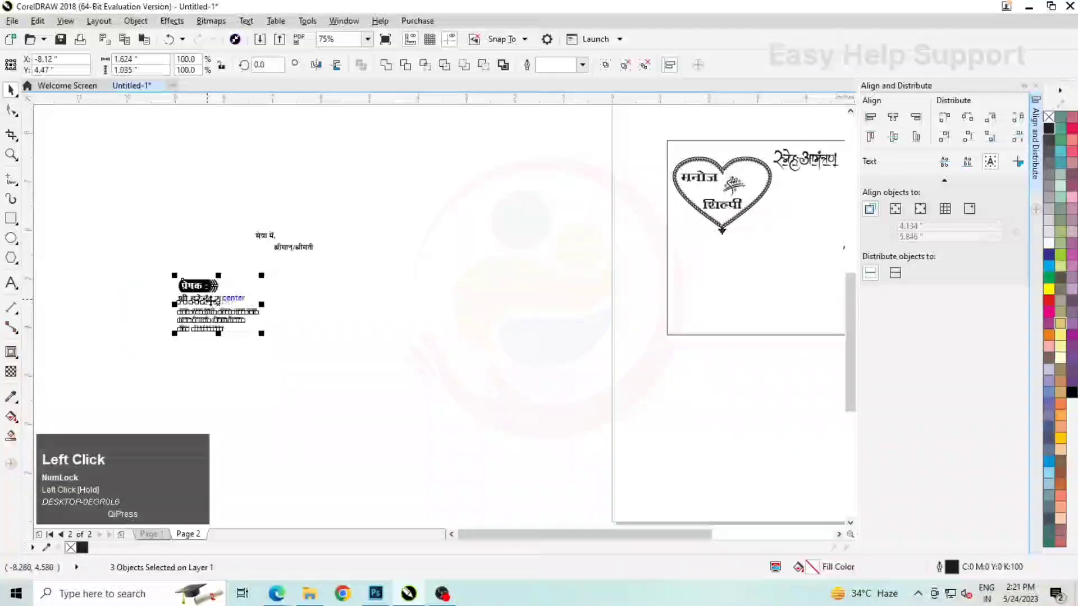
pyautogui.moveTo(224, 305); pyautogui.dragTo(764, 254)
pyautogui.scroll(1, 739, 287)
pyautogui.scroll(-2, 507, 240)
pyautogui.click(601, 303)
# Move the सेवा में, श्रीमान्/श्रीमती text into the rectangle's lower-right area below the procession artwork
pyautogui.click(331, 237)
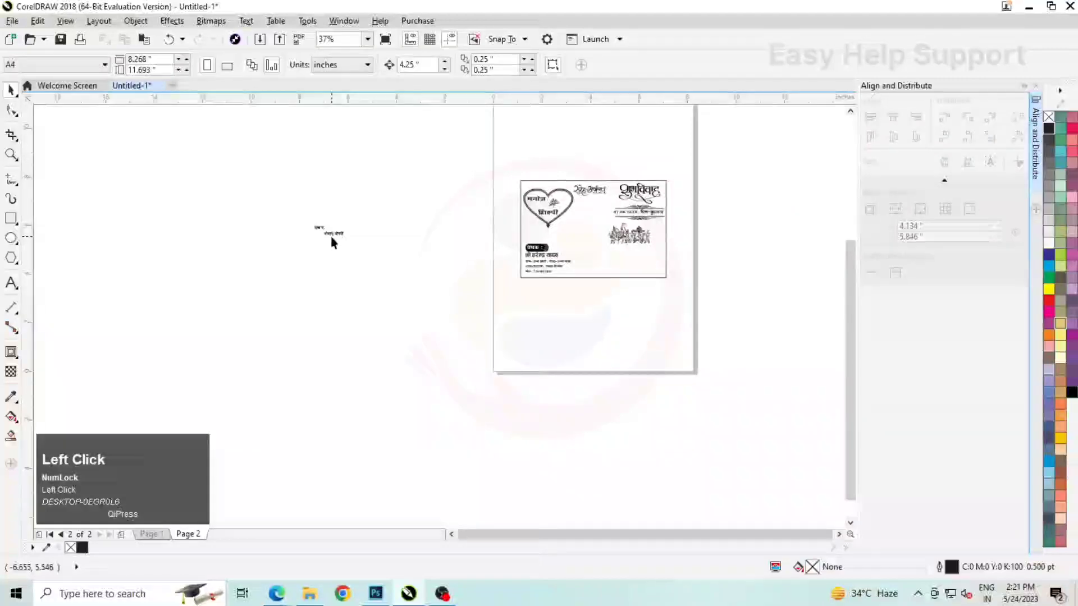
pyautogui.moveTo(612, 258); pyautogui.dragTo(601, 236)
pyautogui.scroll(2, 603, 257)
pyautogui.click(631, 284)
pyautogui.scroll(1, 724, 253)
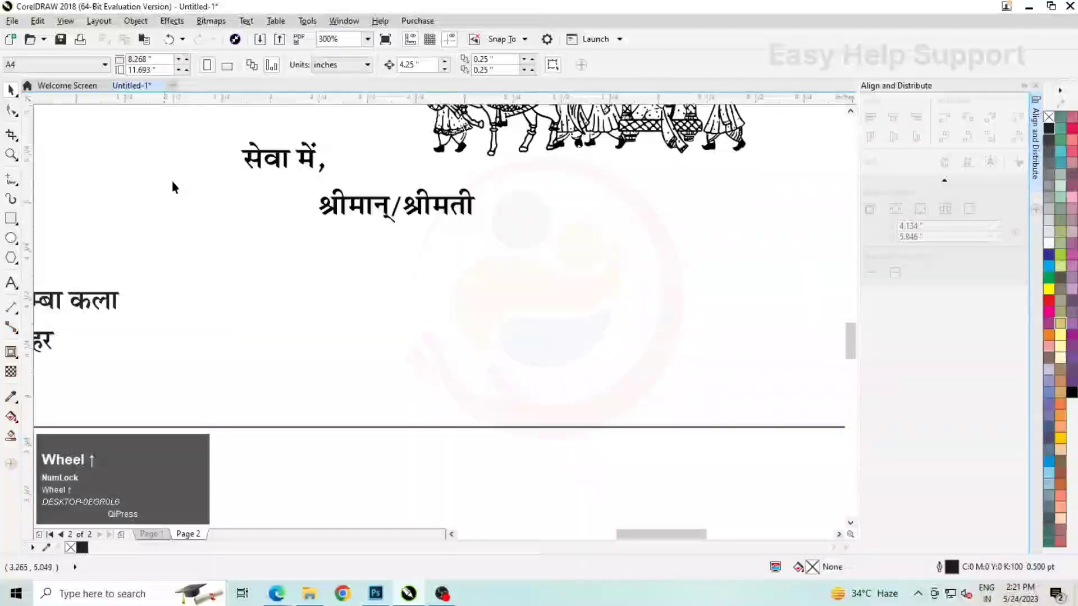
pyautogui.scroll(-1, 173, 185)
# Draw a box about 2.45" × 1.19" around the श्रीमान्/श्रीमती area and round its corners to about 0.097"
pyautogui.click(11, 218)
pyautogui.moveTo(270, 178); pyautogui.dragTo(509, 294)
pyautogui.click(11, 110)
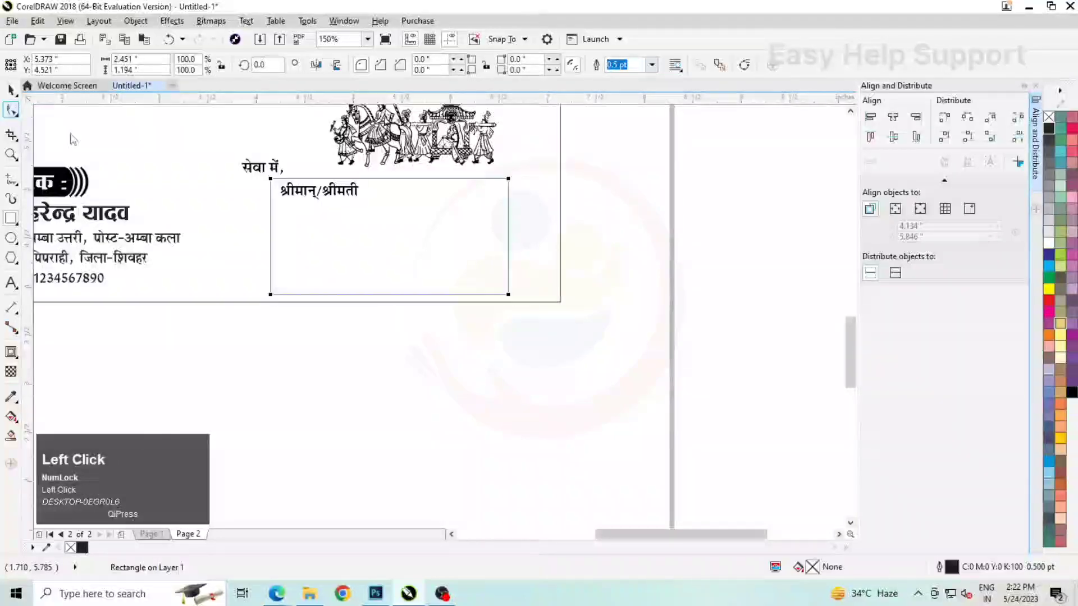
pyautogui.scroll(1, 277, 185)
pyautogui.scroll(1, 277, 186)
pyautogui.moveTo(273, 176); pyautogui.dragTo(283, 176)
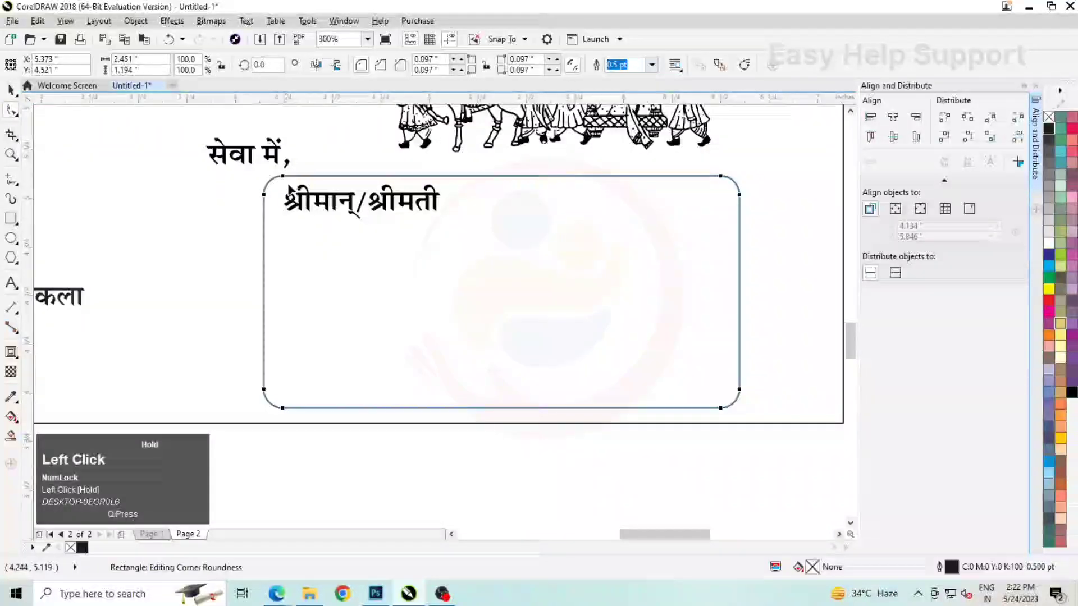
pyautogui.click(10, 91)
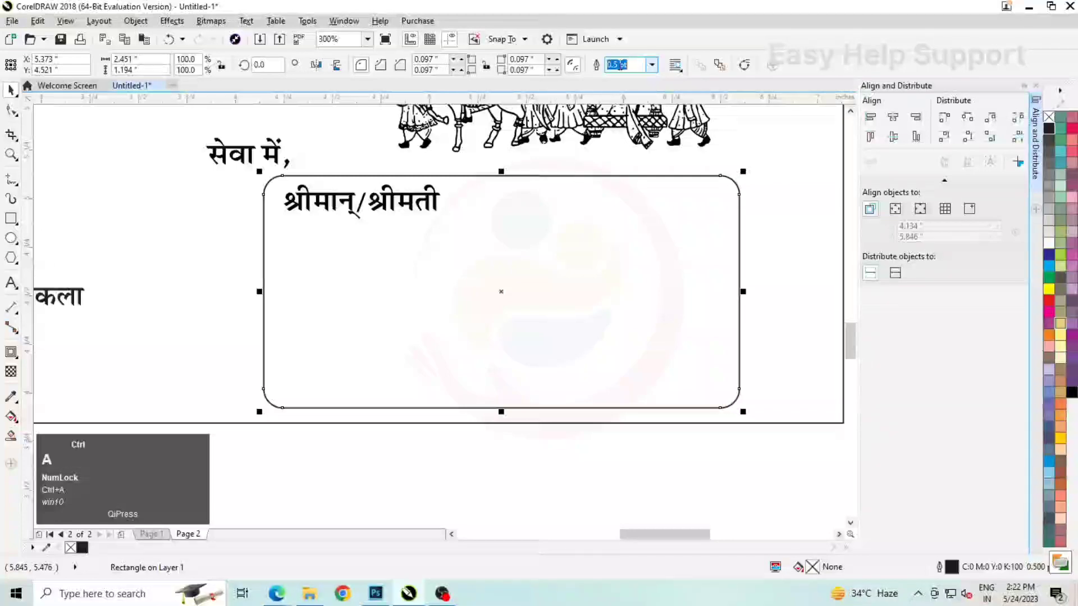
# Set the rounded box's outline width to 1 pt
pyautogui.write('1')
pyautogui.press('Return')
pyautogui.scroll(-1, 617, 168)
pyautogui.click(644, 246)
pyautogui.scroll(1, 644, 236)
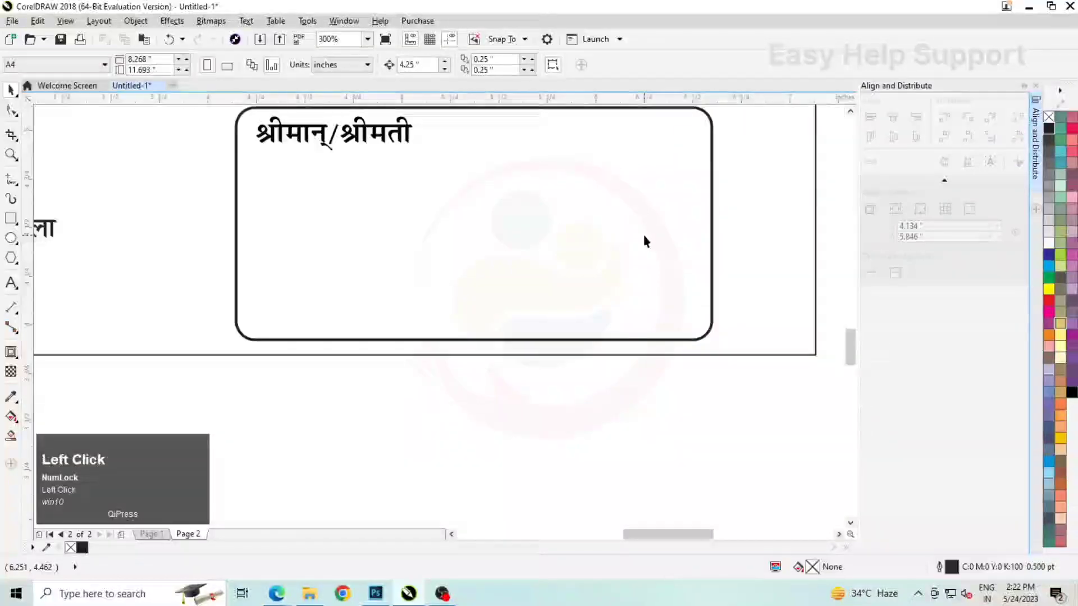
pyautogui.scroll(-1, 644, 242)
# Select the rounded box together with the सेवा में text and shift both slightly upward within the 6" × 4" frame
pyautogui.click(725, 362)
pyautogui.moveTo(394, 146); pyautogui.dragTo(395, 145)
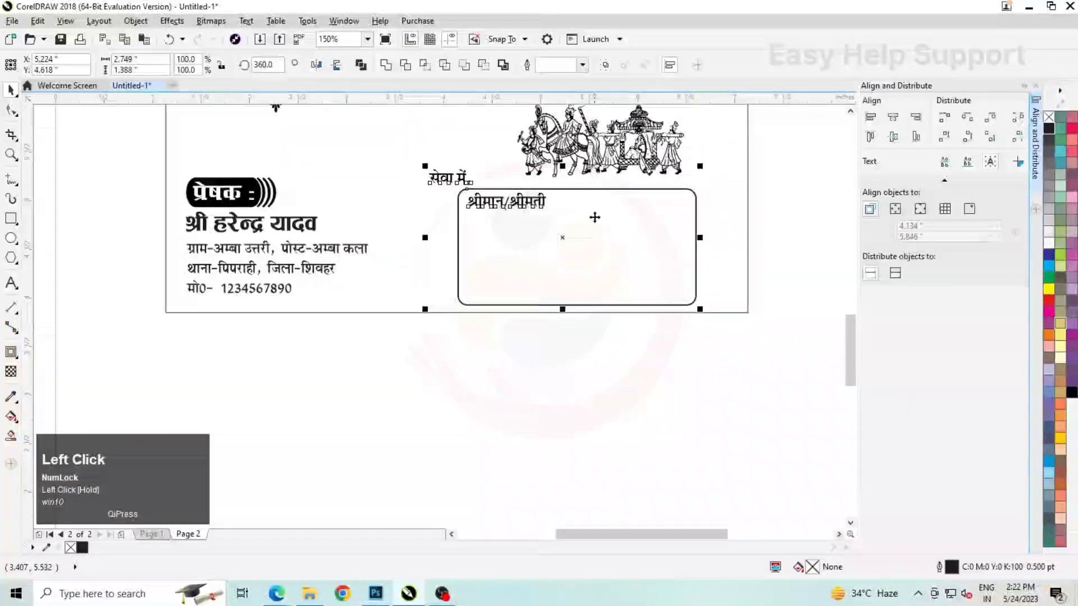
pyautogui.scroll(1, 591, 216)
pyautogui.scroll(-1, 466, 226)
pyautogui.click(651, 288)
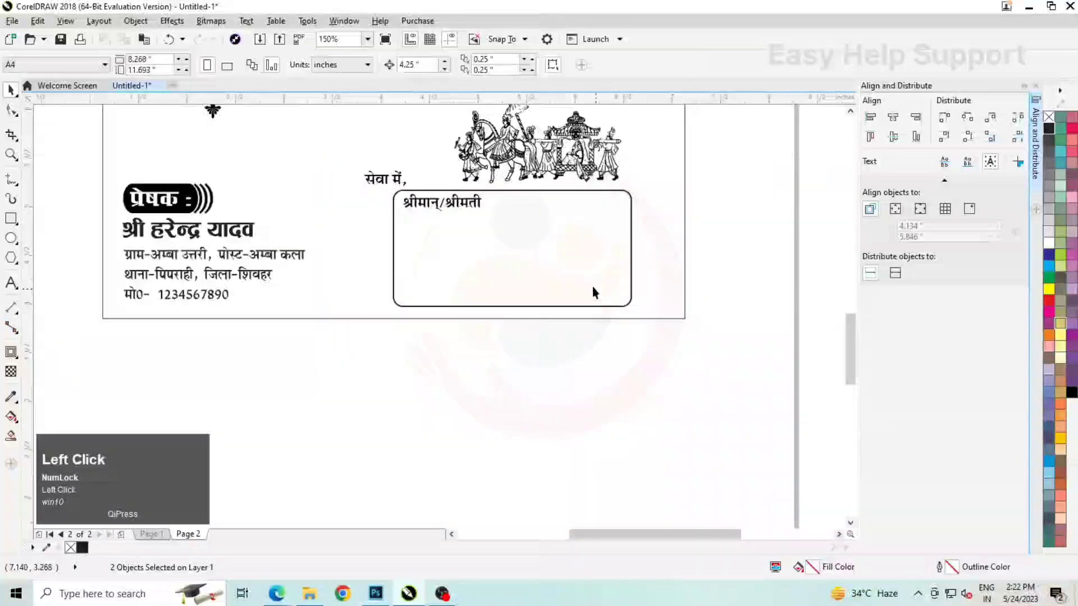
# Duplicate the rounded box with a slight offset down and to the right, and fill the copy black as a shadow
pyautogui.scroll(1, 593, 288)
pyautogui.click(606, 291)
pyautogui.scroll(1, 618, 291)
pyautogui.moveTo(618, 292); pyautogui.dragTo(642, 310)
pyautogui.rightClick(642, 310)
pyautogui.scroll(-1, 642, 311)
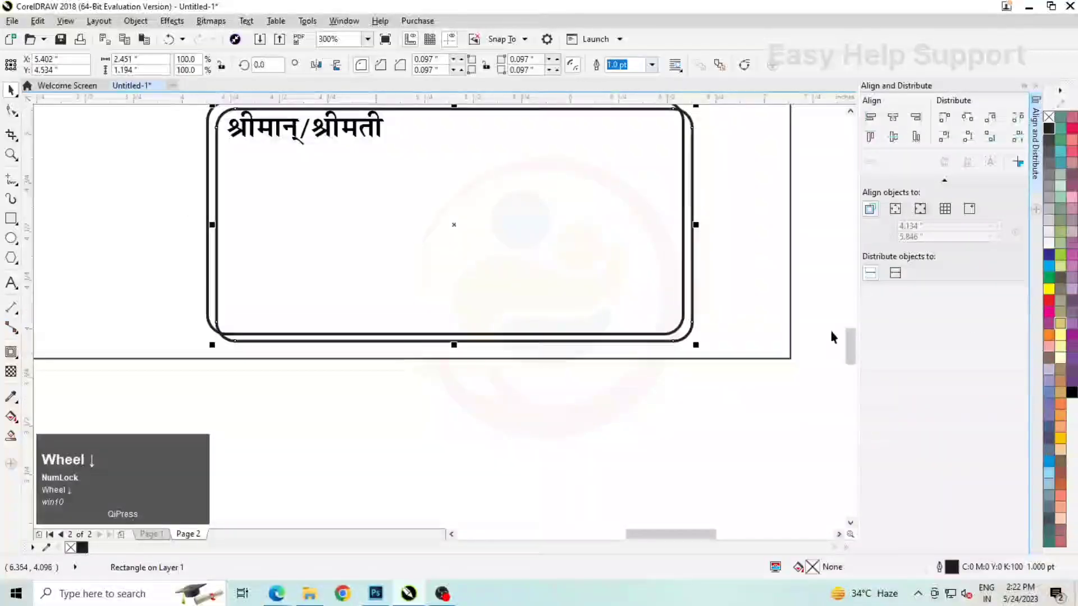
pyautogui.click(1049, 129)
pyautogui.scroll(-1, 716, 298)
pyautogui.scroll(1, 623, 212)
# Bring the original rounded box to the front of the layer and fill it white
pyautogui.click(624, 208)
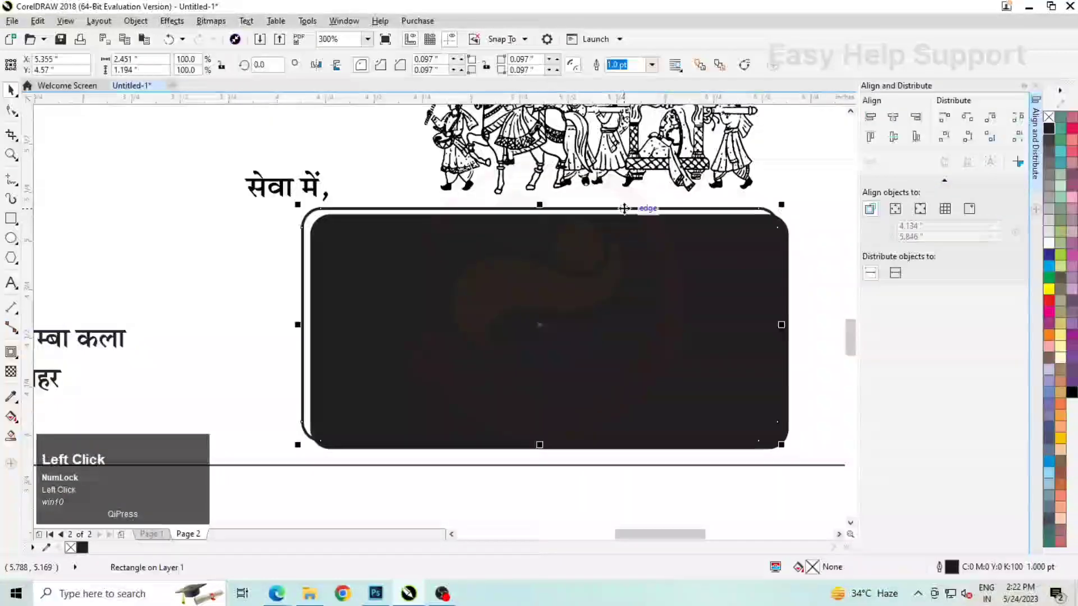
pyautogui.rightClick(625, 209)
pyautogui.click(730, 427)
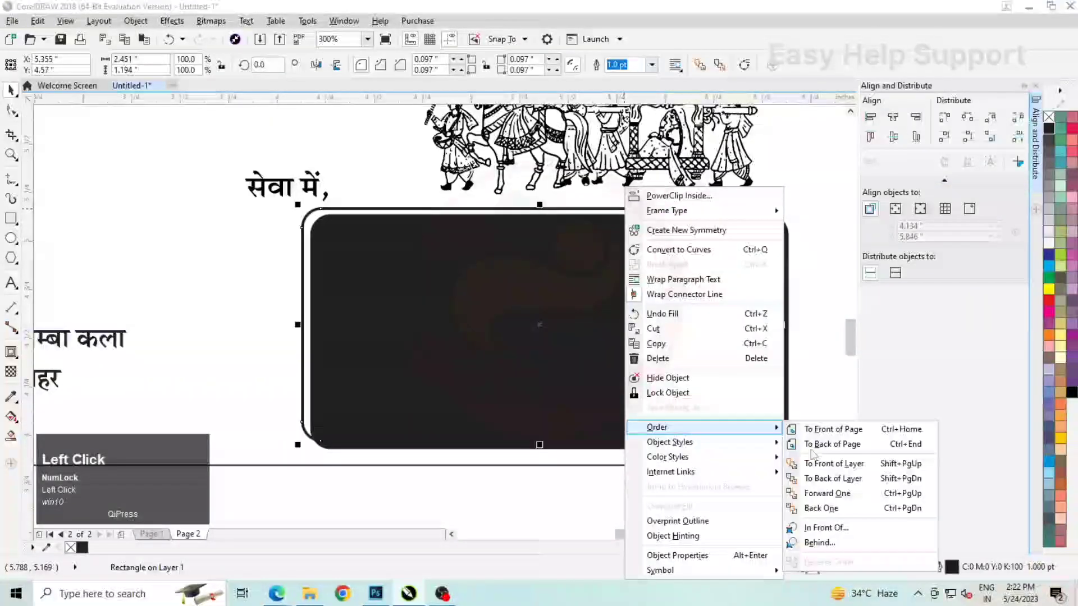
pyautogui.click(825, 464)
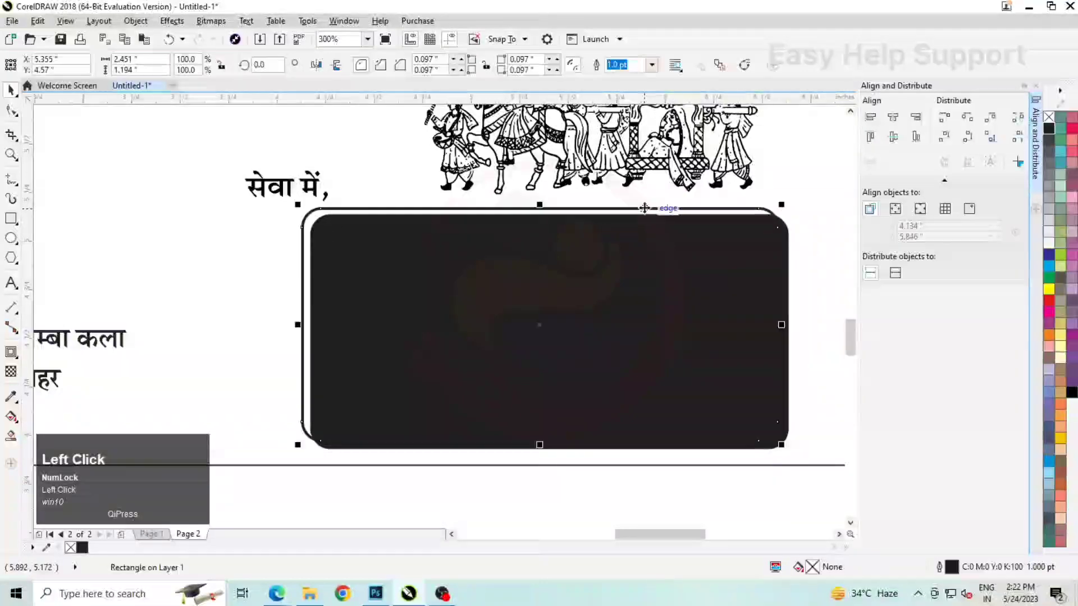
pyautogui.click(1049, 232)
pyautogui.scroll(-1, 621, 280)
# Bring the सेवा में, श्रीमान्/श्रीमती text to the front of the layer
pyautogui.click(465, 219)
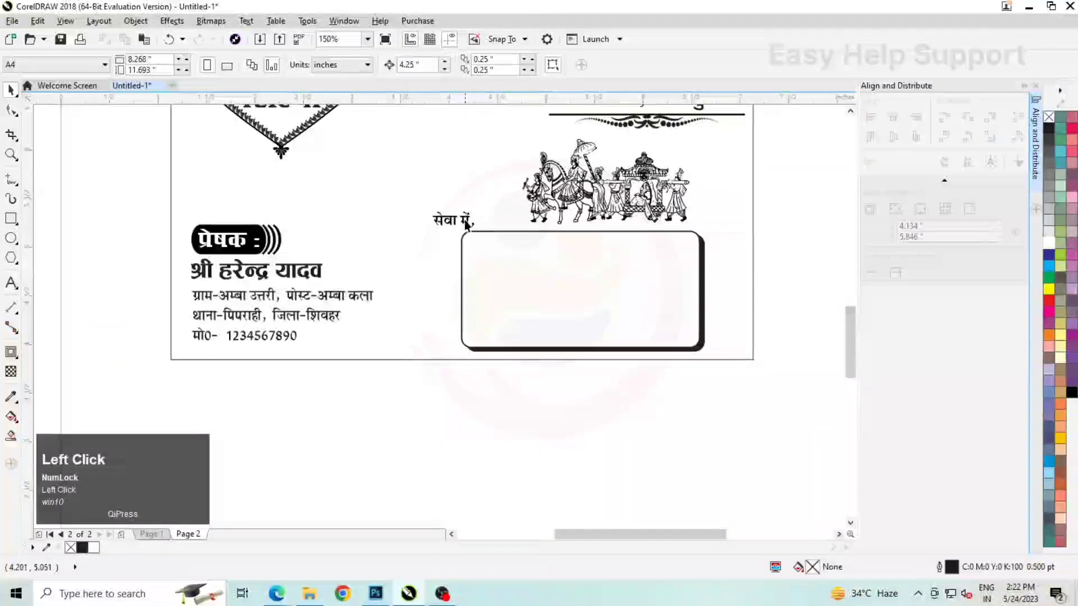
pyautogui.rightClick(465, 216)
pyautogui.click(556, 425)
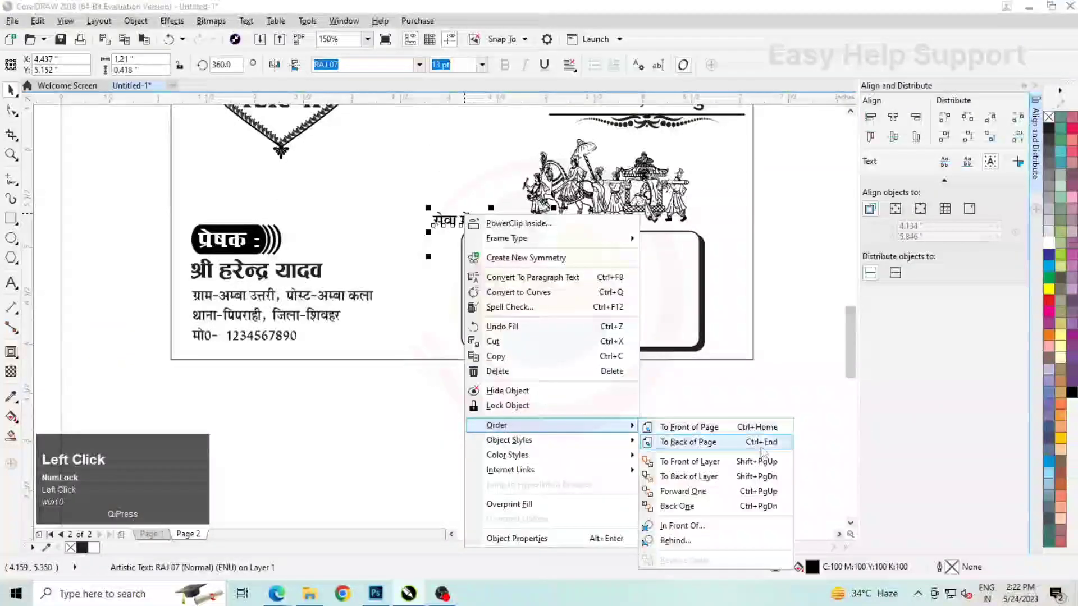
pyautogui.click(756, 463)
# Draw a horizontal writing line about 1.4" long after श्रीमान्/श्रीमती and set its outline width to 1 pt
pyautogui.scroll(1, 657, 243)
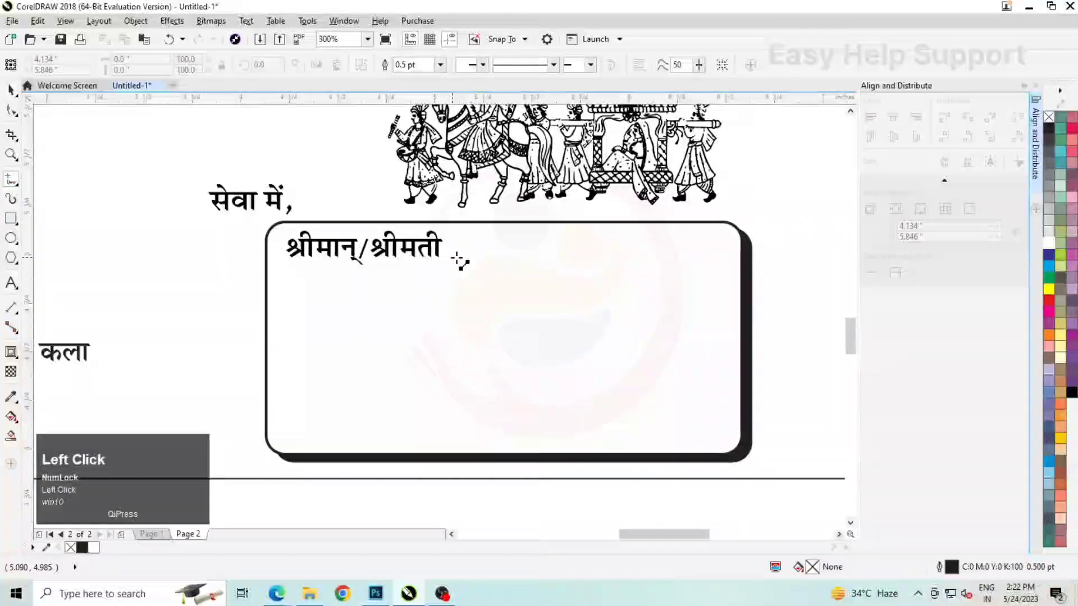
pyautogui.click(727, 281)
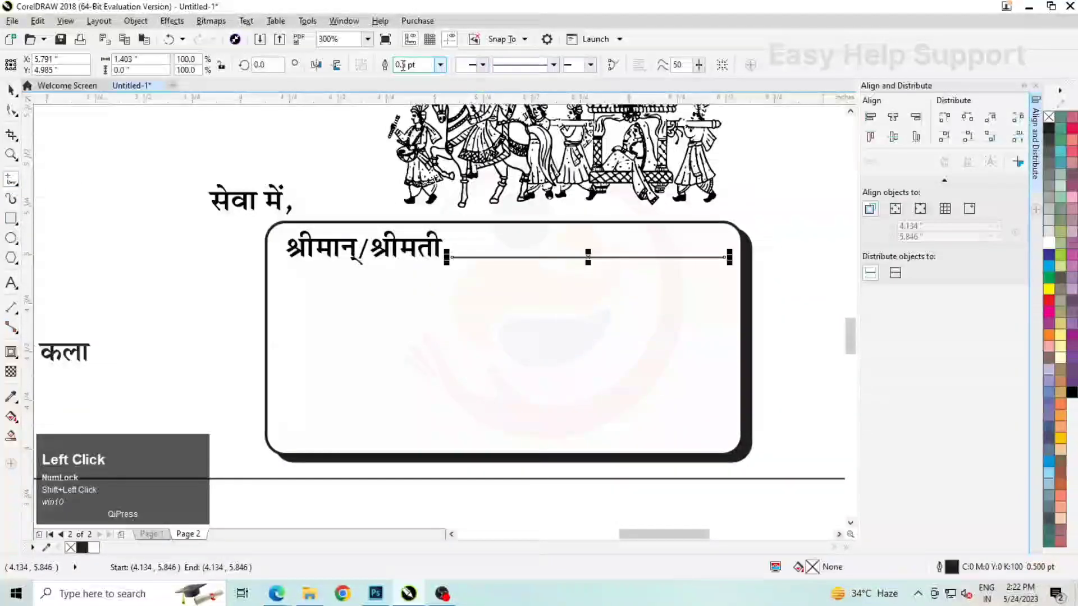
pyautogui.write('1')
pyautogui.press('Return')
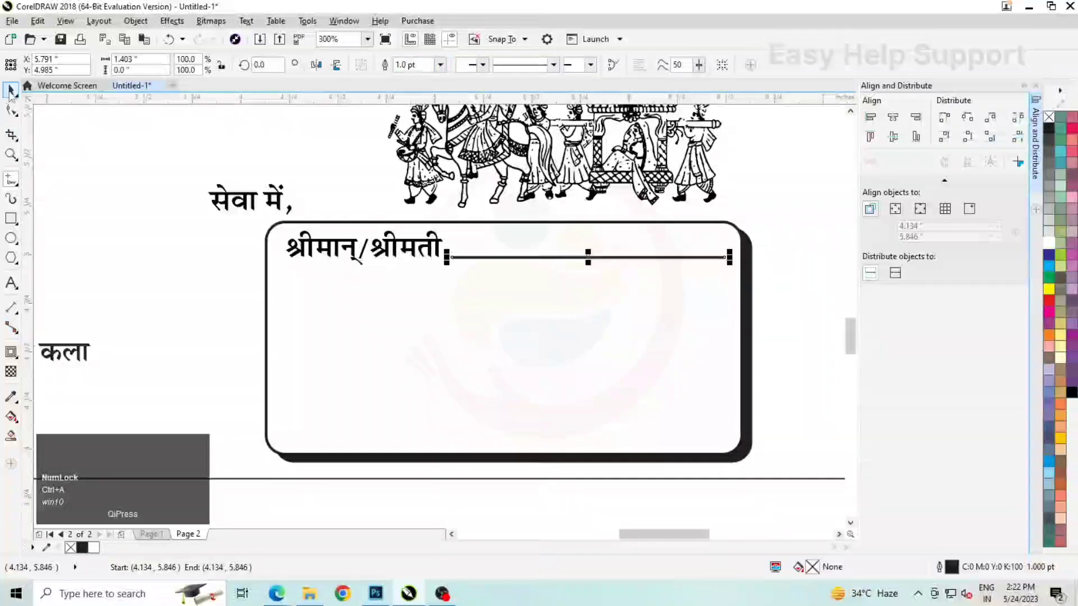
# Duplicate the writing line straight down inside the rounded box and extend the copy toward the box's left side
pyautogui.moveTo(586, 256); pyautogui.dragTo(579, 324)
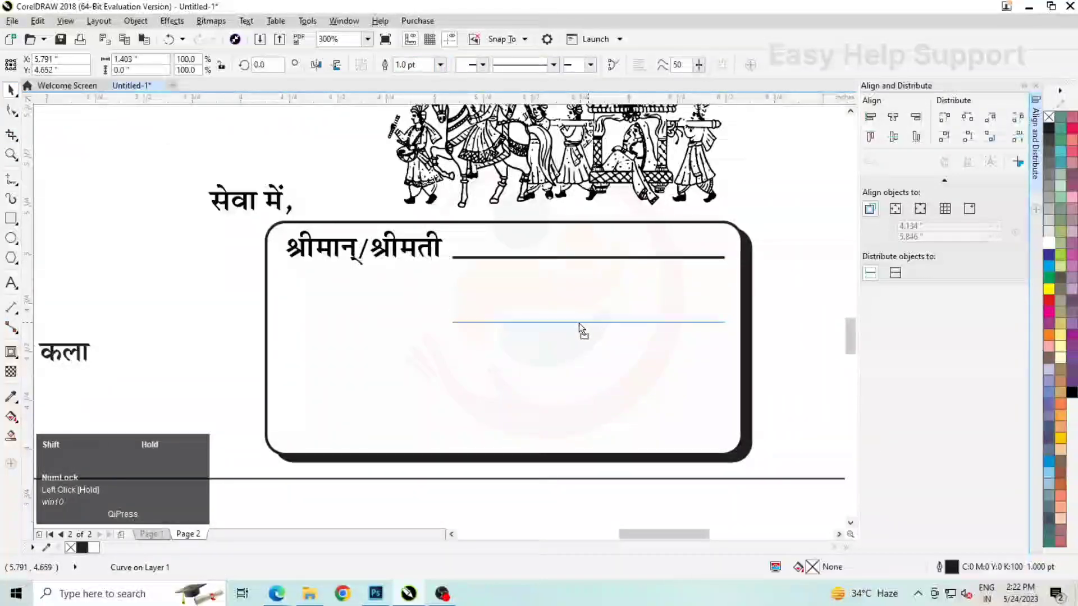
pyautogui.keyDown('shift'); pyautogui.rightClick(579, 328); pyautogui.keyUp('shift')
pyautogui.moveTo(451, 327); pyautogui.dragTo(386, 313)
# Draw a small ellipse about 0.076 × 0.042" just before the start of the second writing line
pyautogui.click(11, 237)
pyautogui.scroll(2, 348, 345)
pyautogui.press('space')
pyautogui.scroll(2, 396, 310)
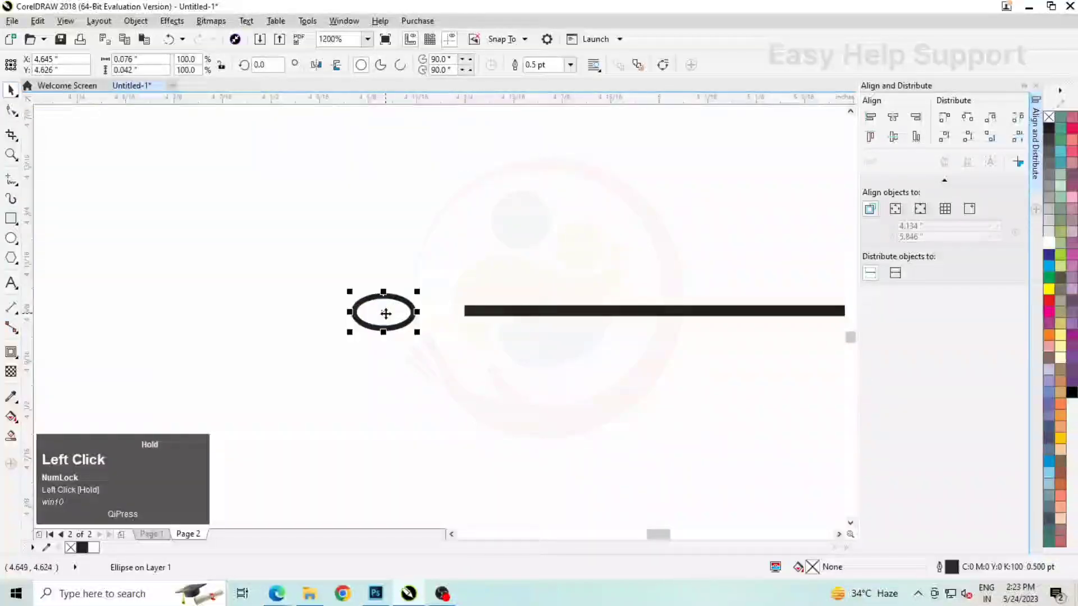
# Duplicate the small ellipse to its left and enlarge the copy to about 0.105 × 0.057"
pyautogui.moveTo(289, 320); pyautogui.dragTo(289, 320)
pyautogui.rightClick(289, 320)
pyautogui.moveTo(325, 289); pyautogui.dragTo(352, 281)
pyautogui.moveTo(280, 312); pyautogui.dragTo(273, 312)
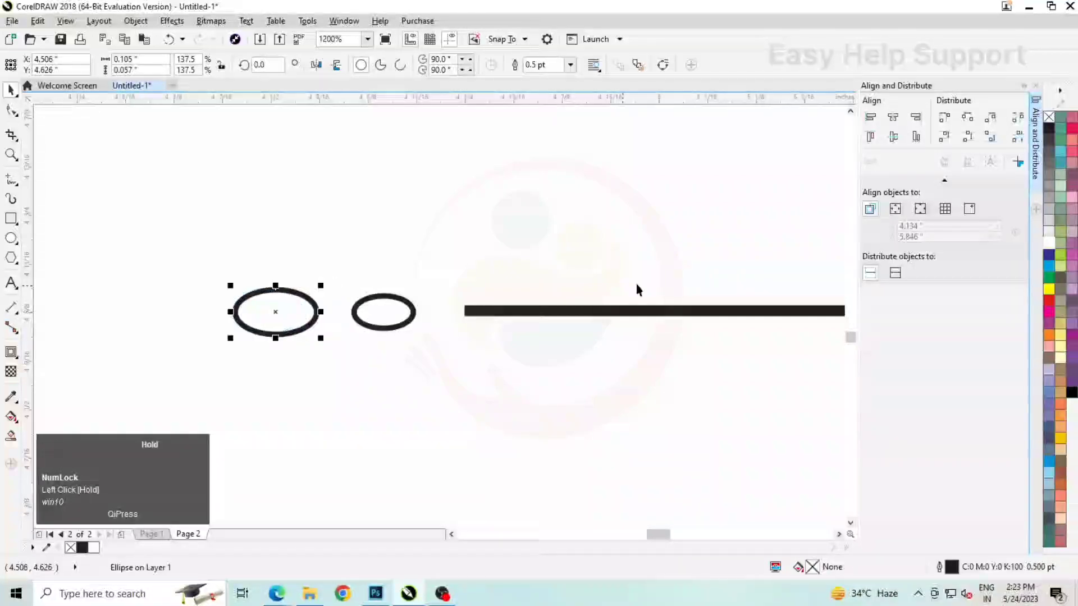
# Add a third ellipse by duplicating the second one to its left and enlarging the copy to about 0.144 × 0.079"
pyautogui.scroll(-1, 637, 284)
pyautogui.moveTo(456, 298); pyautogui.dragTo(399, 302)
pyautogui.rightClick(399, 302)
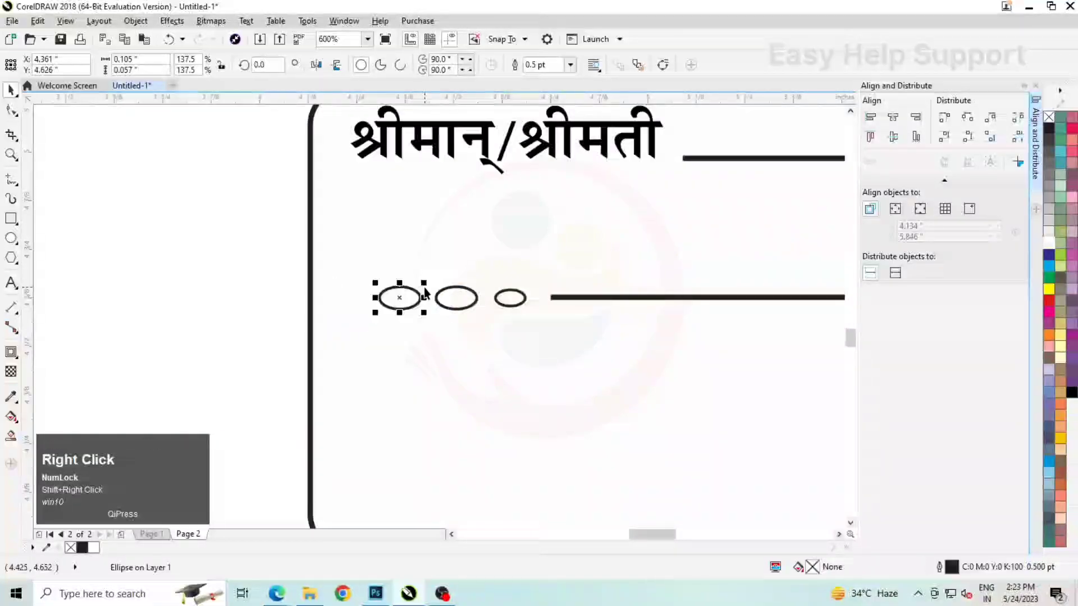
pyautogui.scroll(1, 400, 304)
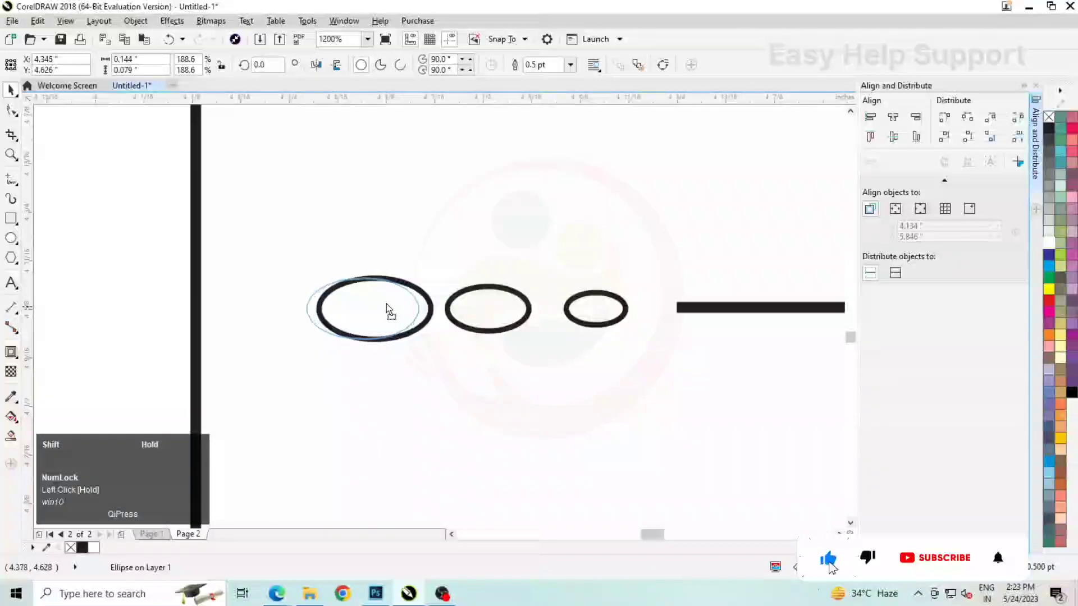
pyautogui.scroll(-2, 359, 293)
pyautogui.click(811, 287)
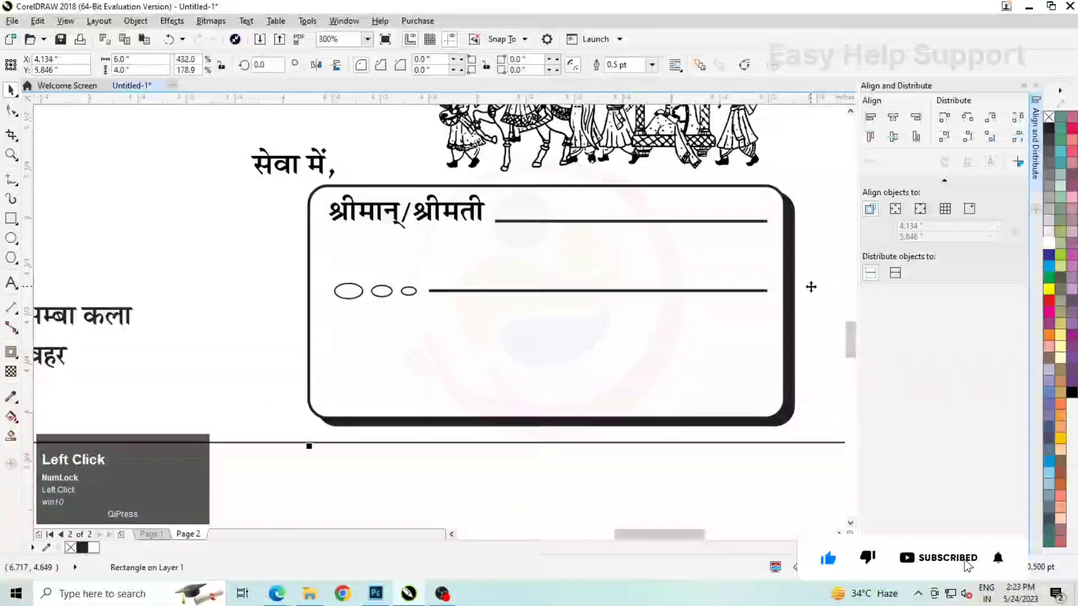
# Select the three ellipses together with the second writing line and fill them black
pyautogui.scroll(-1, 492, 318)
pyautogui.moveTo(675, 412); pyautogui.dragTo(368, 285)
pyautogui.scroll(1, 521, 315)
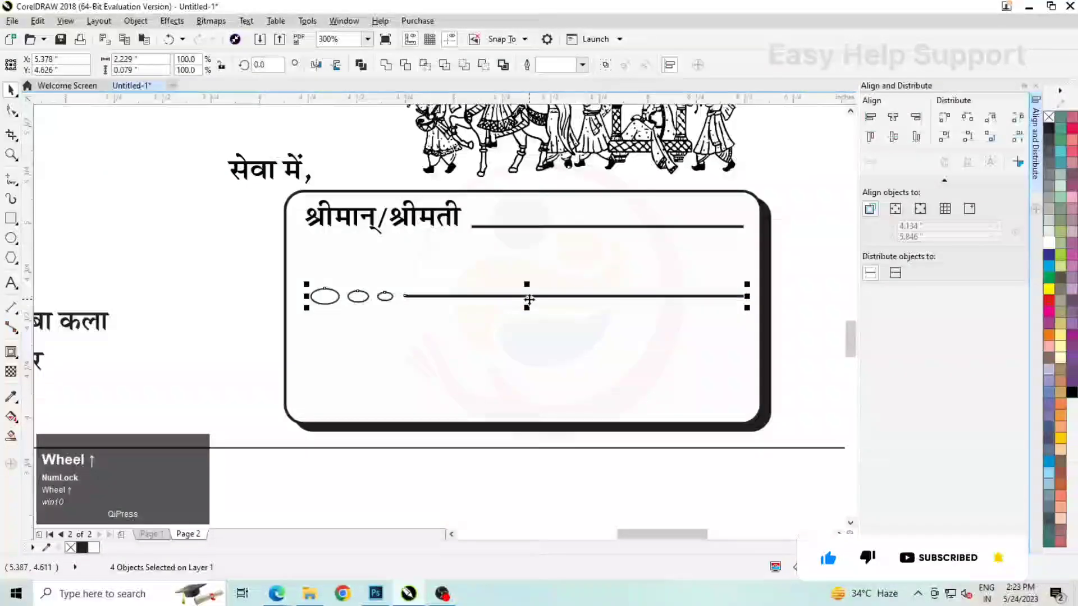
pyautogui.click(1049, 129)
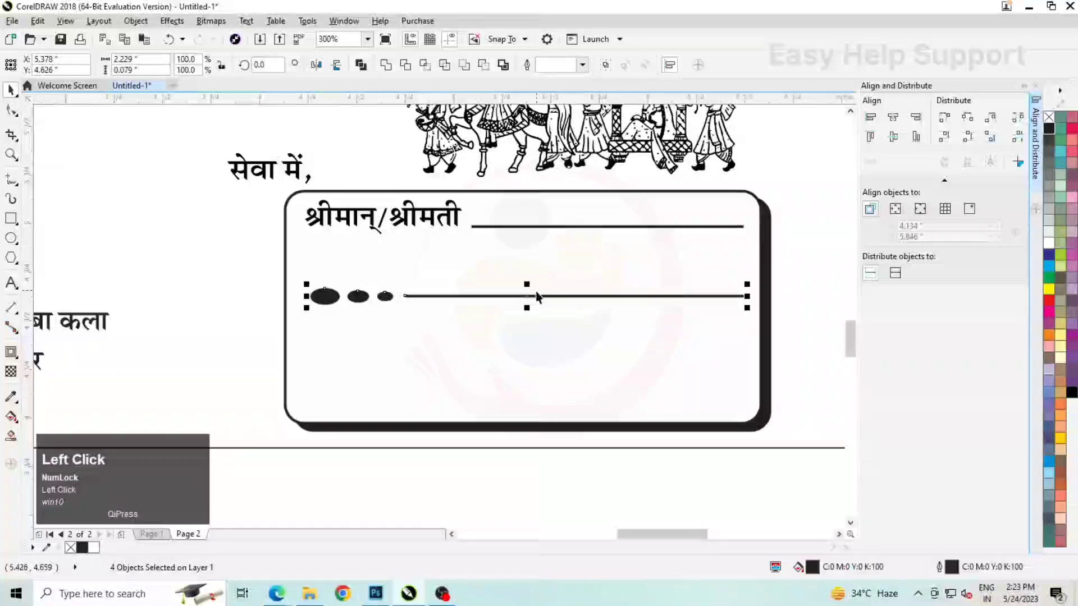
# Duplicate the ellipses-and-line row lower in the box and scale the copy leftward to about 2.34" wide
pyautogui.moveTo(529, 308); pyautogui.dragTo(522, 363)
pyautogui.rightClick(522, 364)
pyautogui.scroll(1, 314, 399)
pyautogui.moveTo(303, 347); pyautogui.dragTo(260, 361)
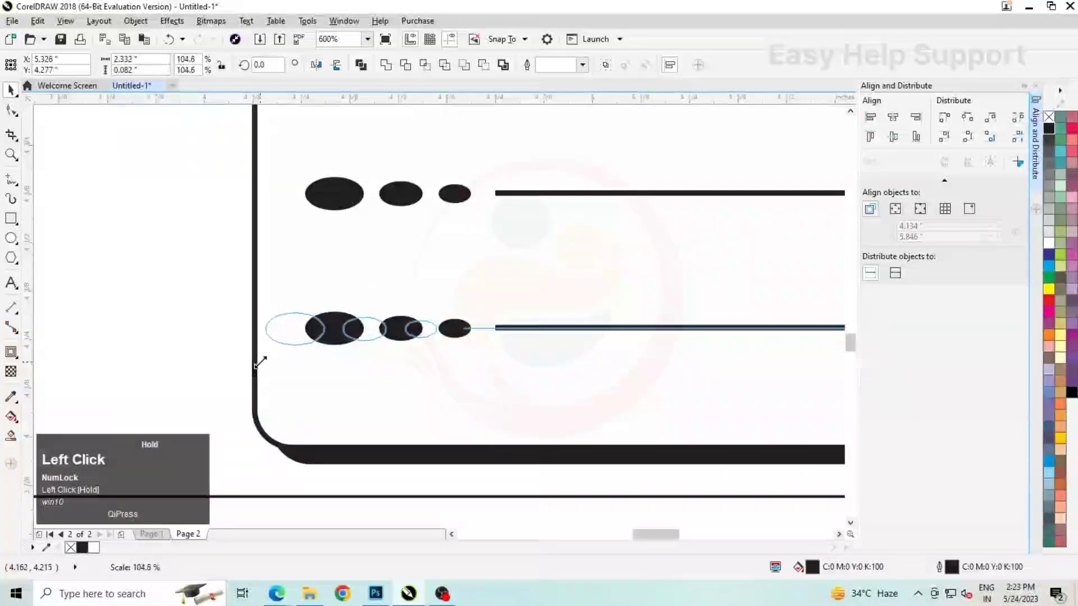
pyautogui.scroll(-1, 369, 315)
pyautogui.scroll(-2, 369, 314)
pyautogui.click(723, 340)
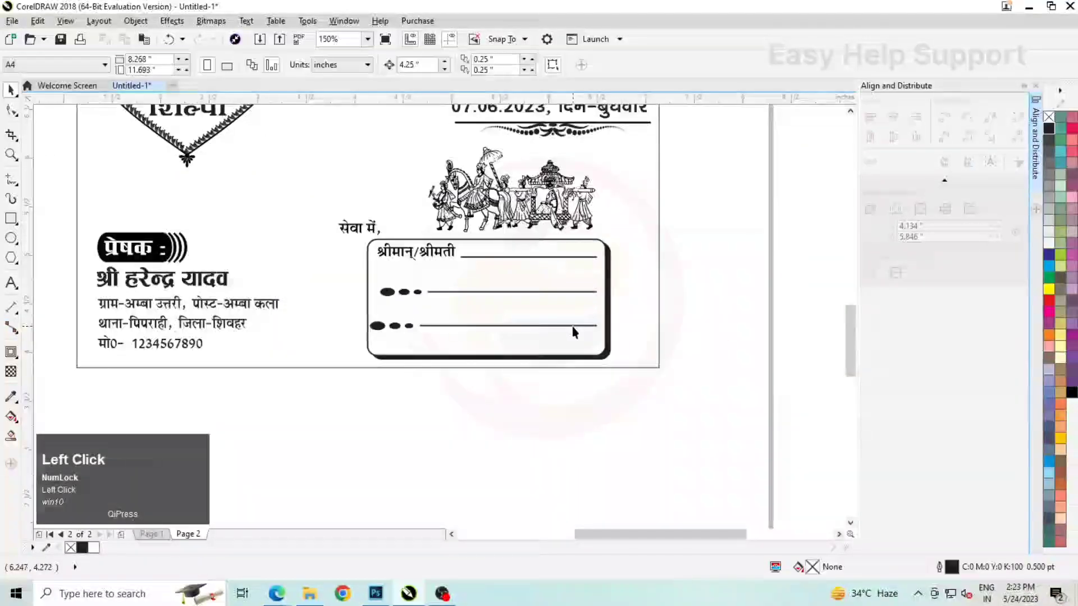
# Scale the middle ellipses-and-line row down to about 2.18" wide, keeping its right end aligned with the other lines
pyautogui.moveTo(380, 321); pyautogui.dragTo(403, 331)
pyautogui.scroll(2, 399, 345)
pyautogui.scroll(-2, 371, 317)
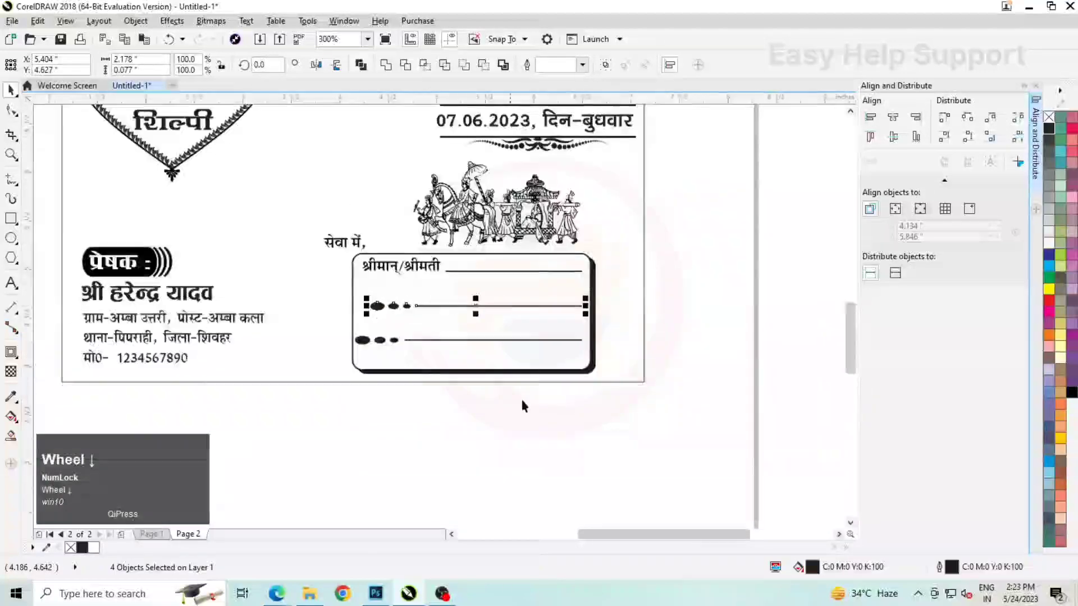
# Move the lowest ellipses-and-line row slightly straight down to adjust the spacing between the writing lines
pyautogui.moveTo(663, 421); pyautogui.dragTo(336, 337)
pyautogui.scroll(1, 437, 340)
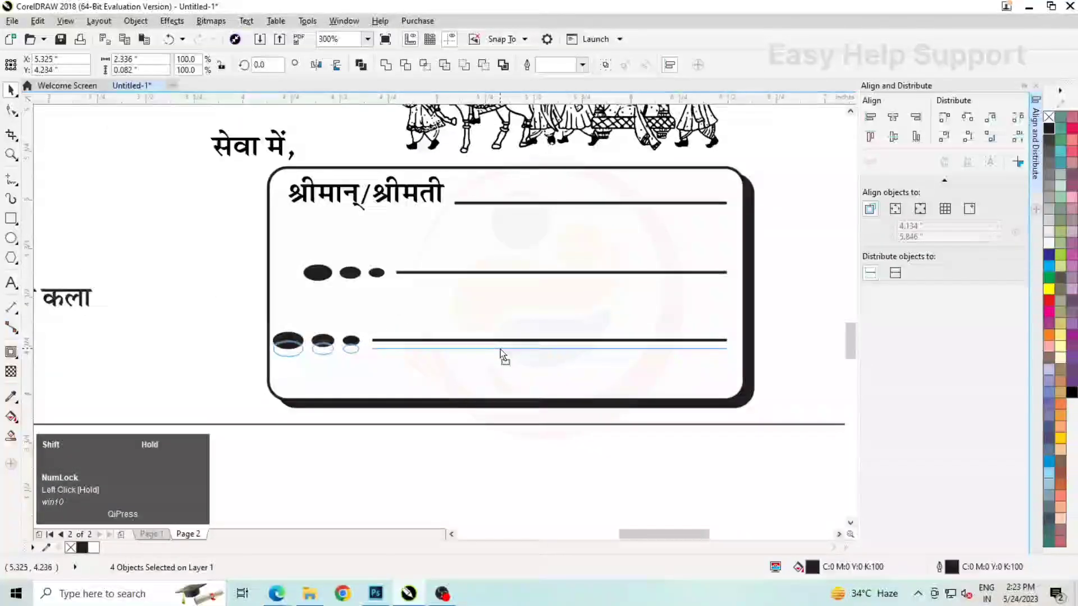
pyautogui.scroll(-2, 501, 354)
pyautogui.click(618, 347)
# Remove the outline from the 6 × 4 inch envelope rectangle
pyautogui.click(457, 220)
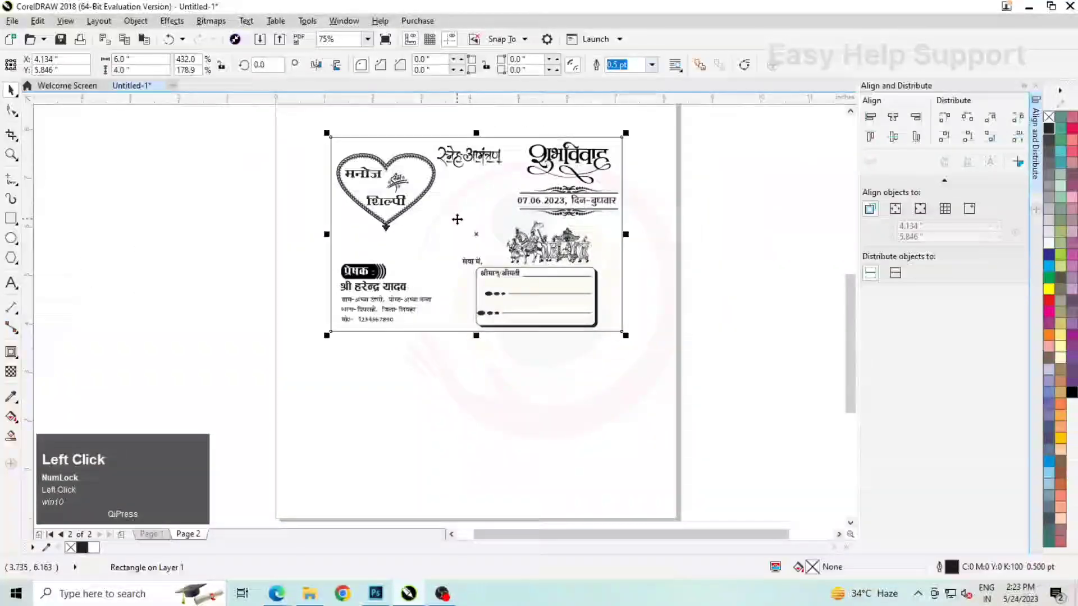
pyautogui.rightClick(457, 220)
pyautogui.click(488, 357)
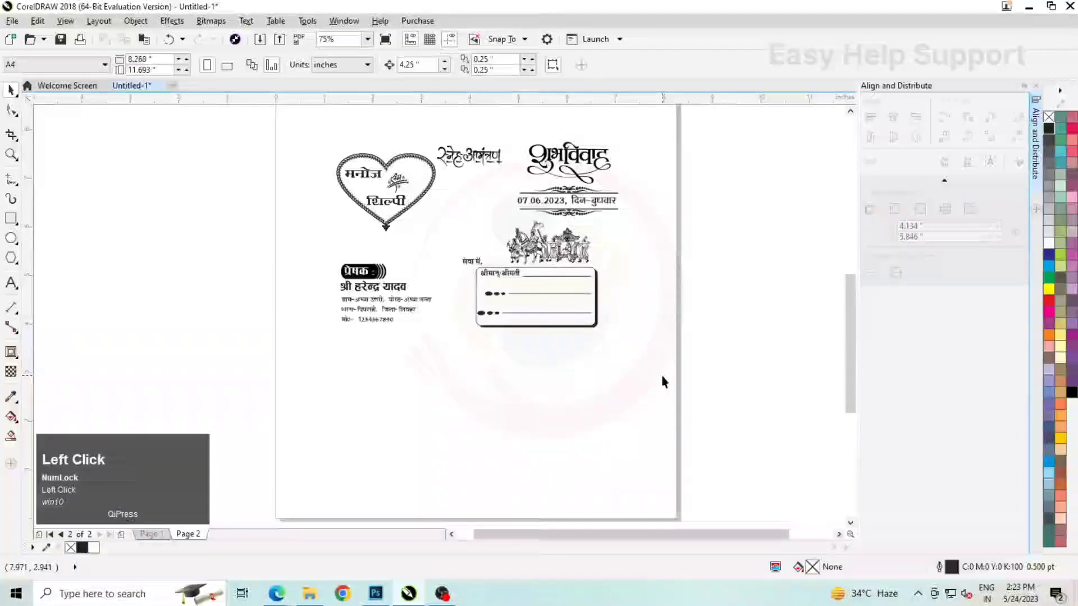
# Review the finished envelope on page 2 and the wedding card on page 1, including a full-screen preview of the card
pyautogui.press('F4')
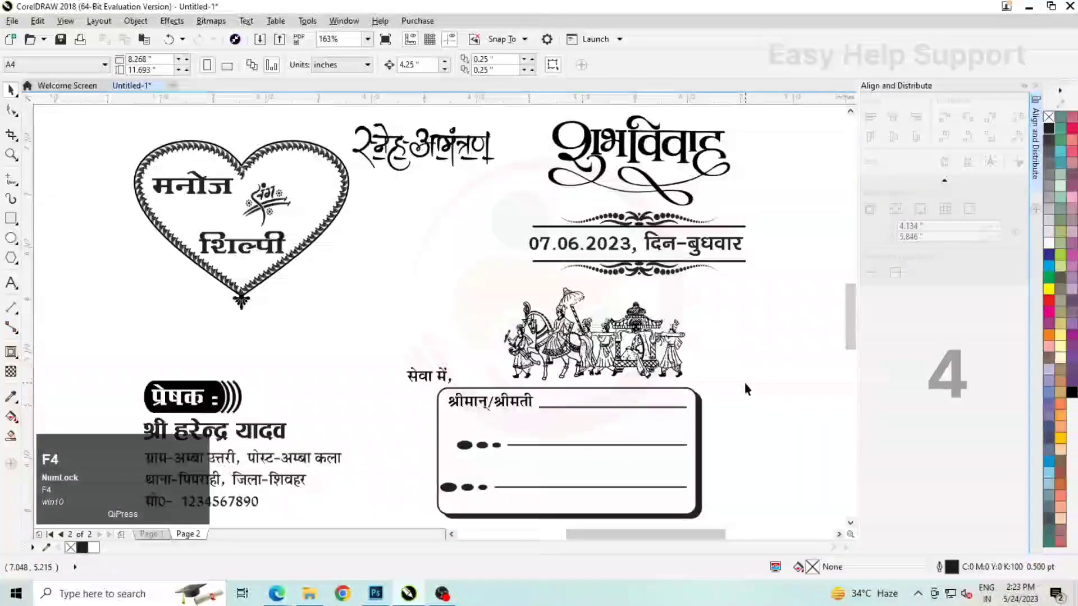
pyautogui.press('pageup')
pyautogui.press('F4')
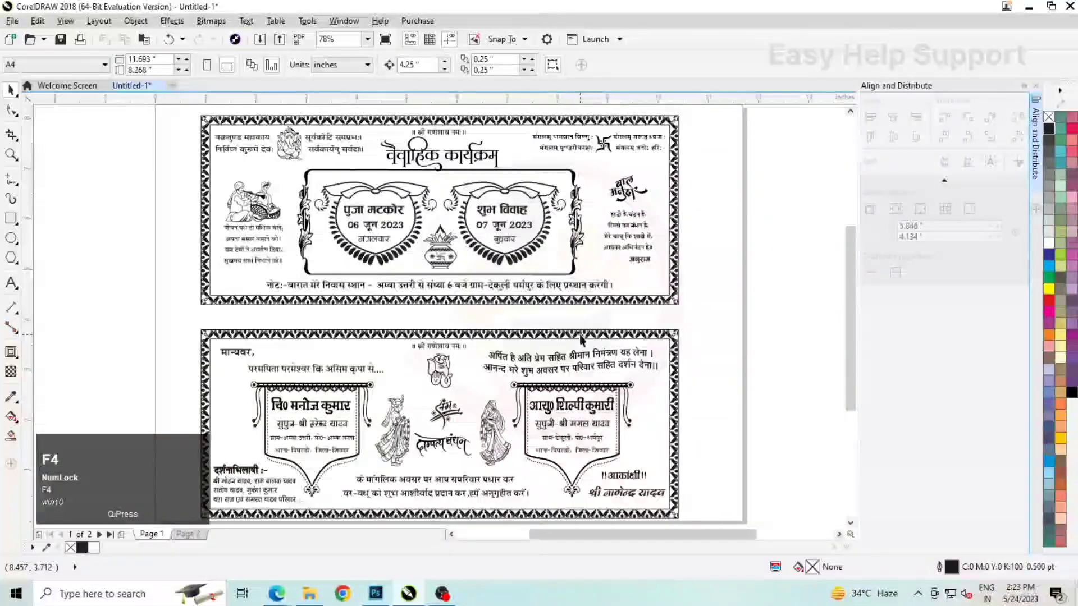
pyautogui.press('F9')
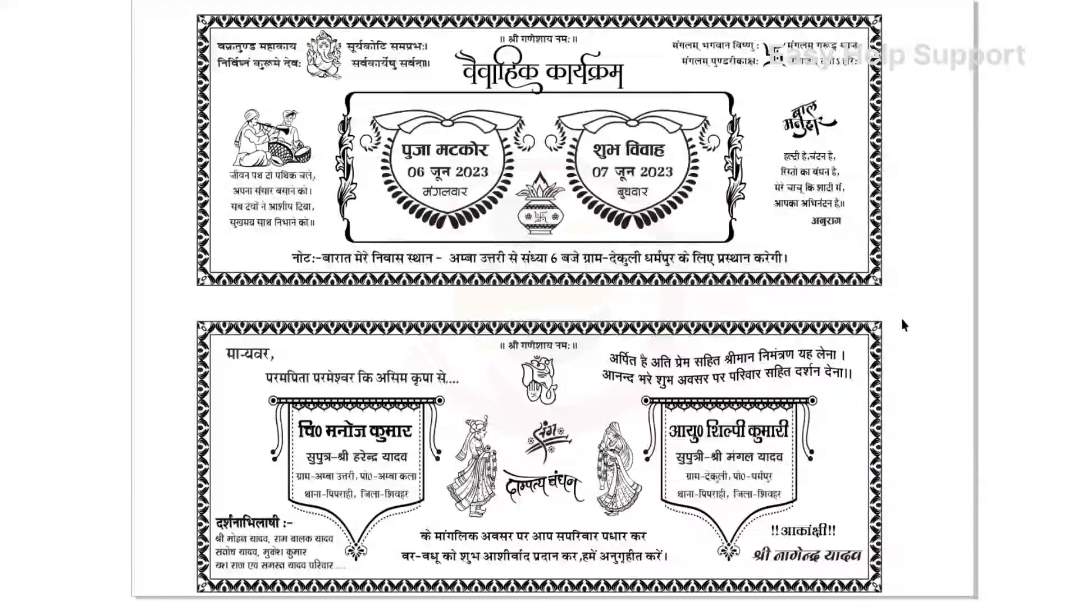
pyautogui.click(896, 318)
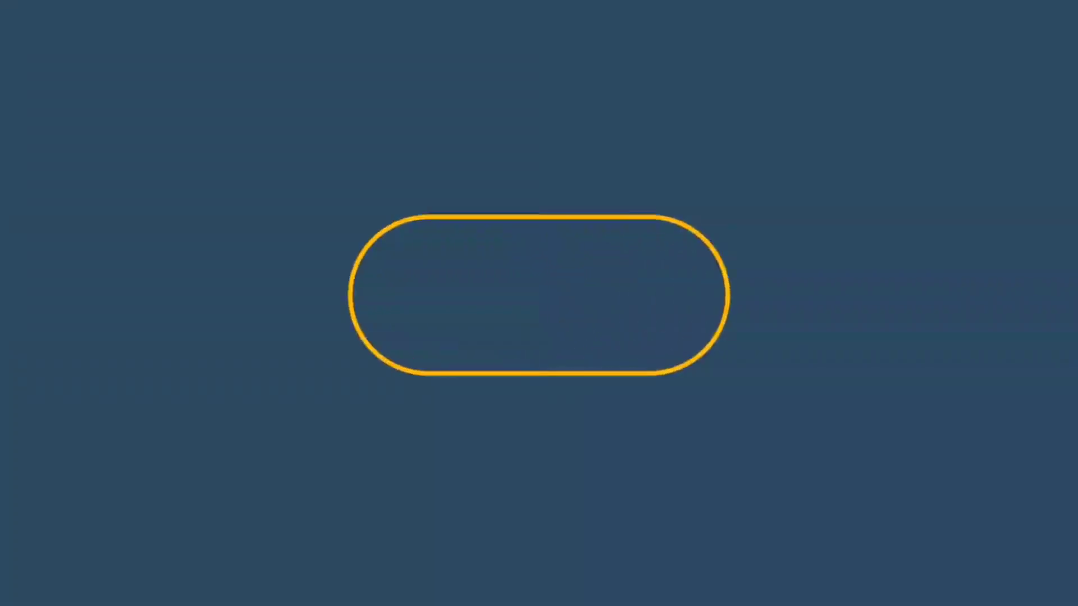